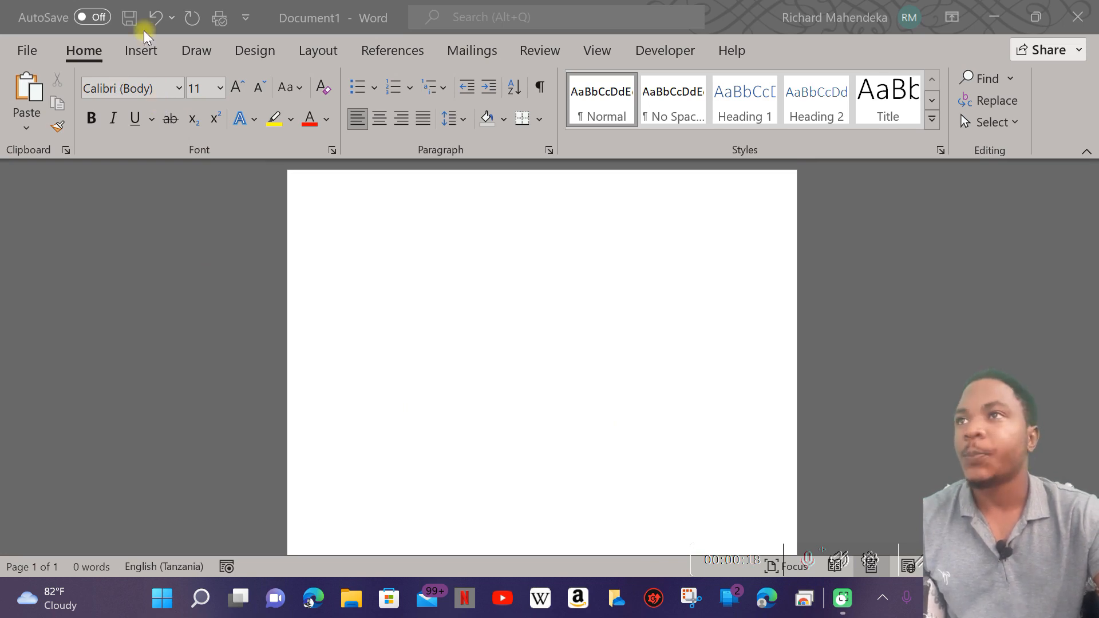
pyautogui.click(148, 49)
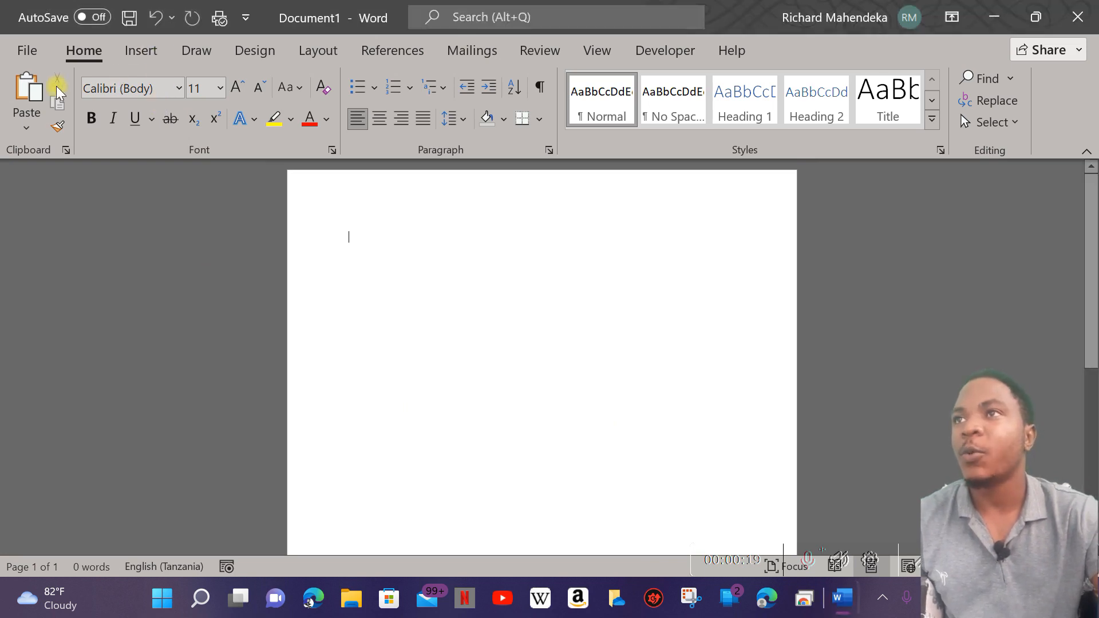
pyautogui.click(143, 50)
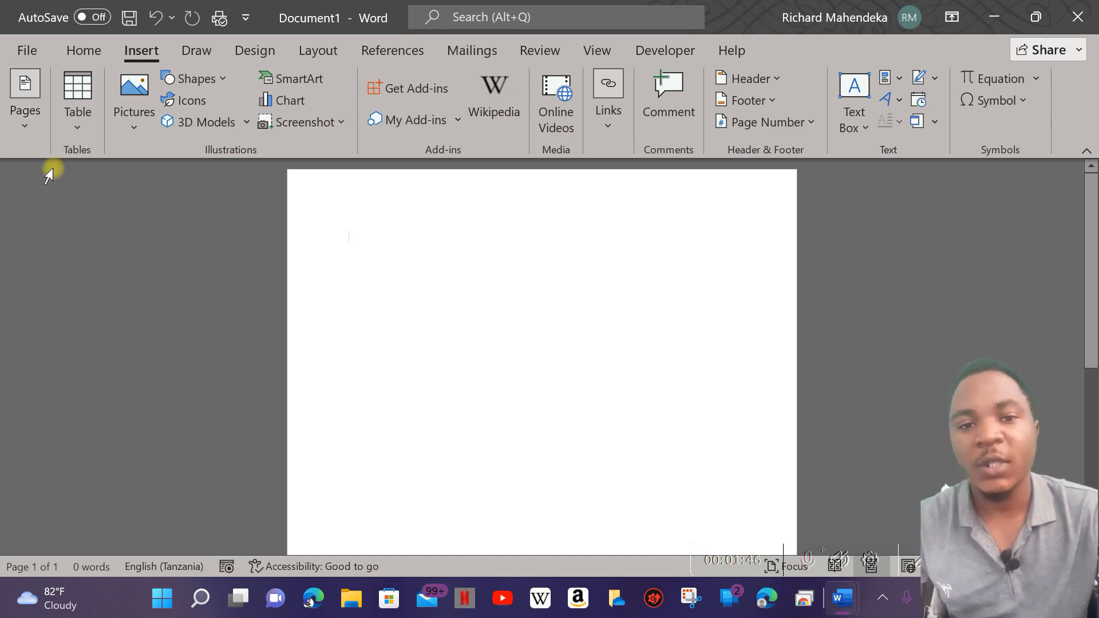
pyautogui.click(92, 52)
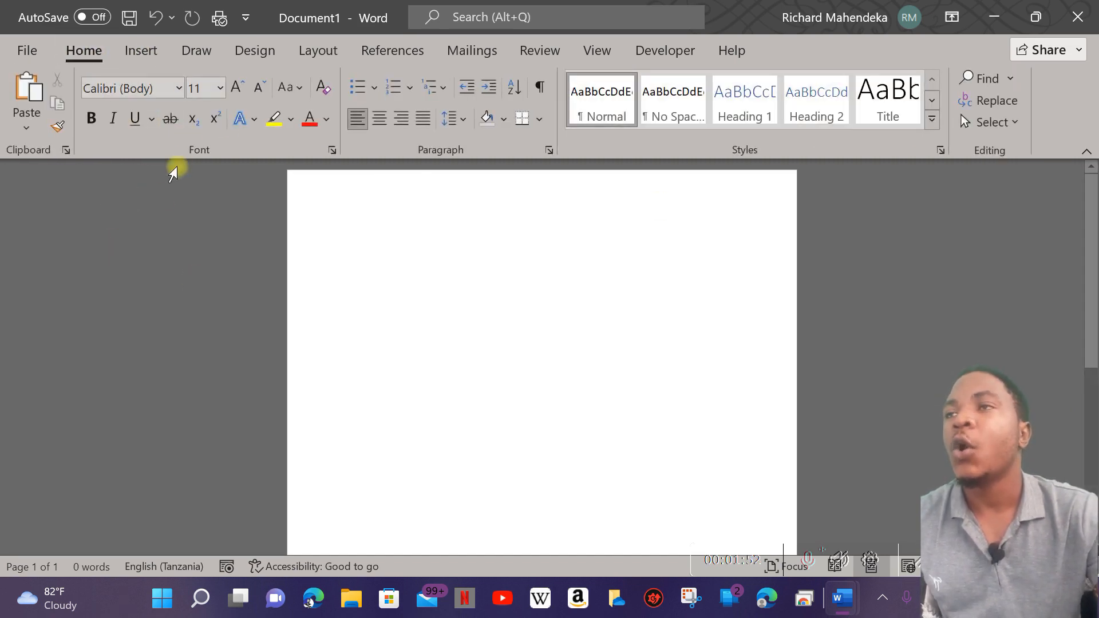
pyautogui.click(143, 51)
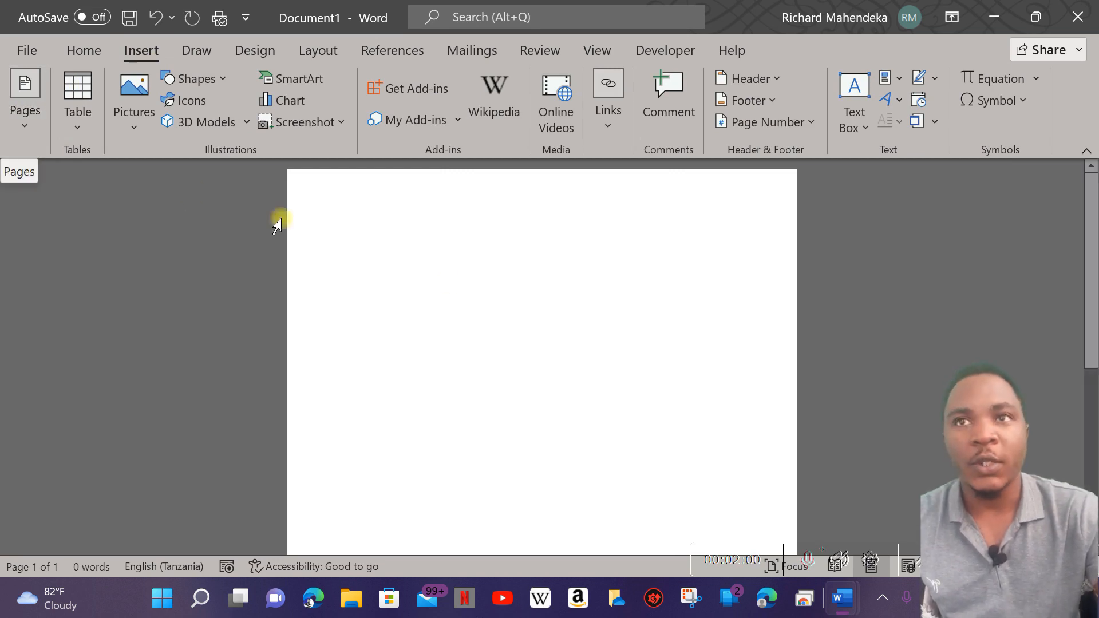
pyautogui.scroll(-1, 542, 312)
pyautogui.scroll(1, 542, 312)
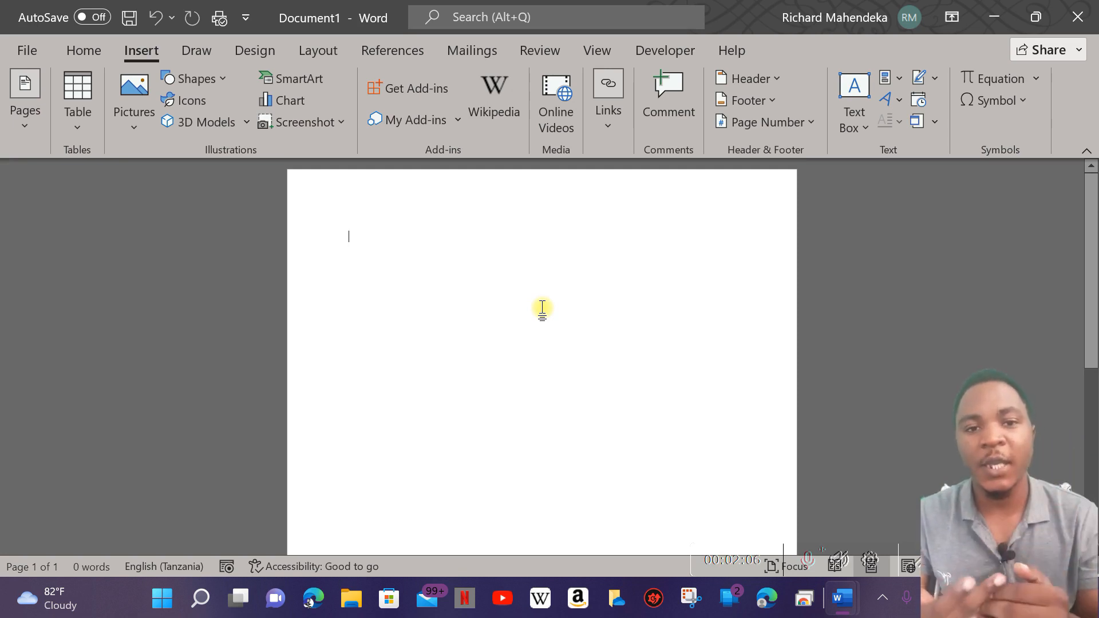
# Examine the page insertion options and browse the built-in cover page designs.
pyautogui.click(23, 128)
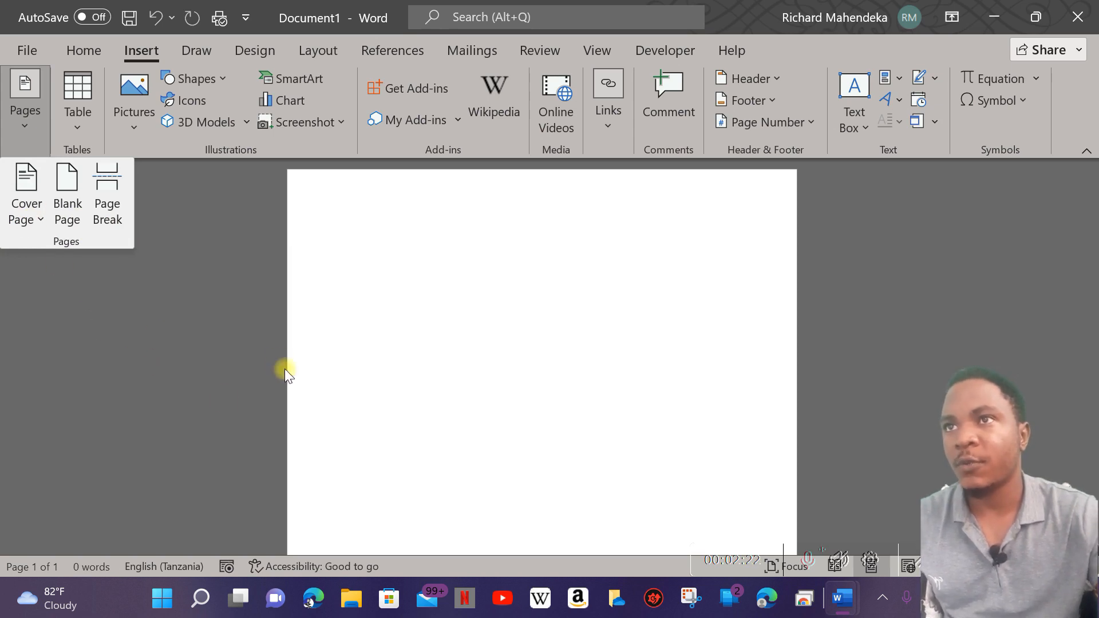
pyautogui.click(166, 256)
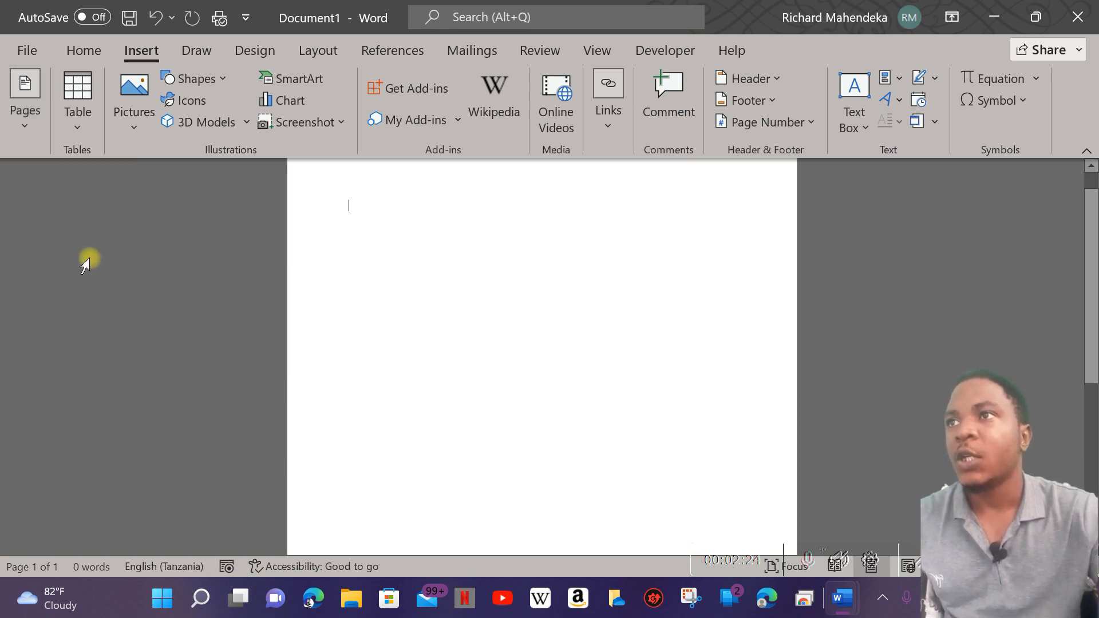
pyautogui.click(21, 115)
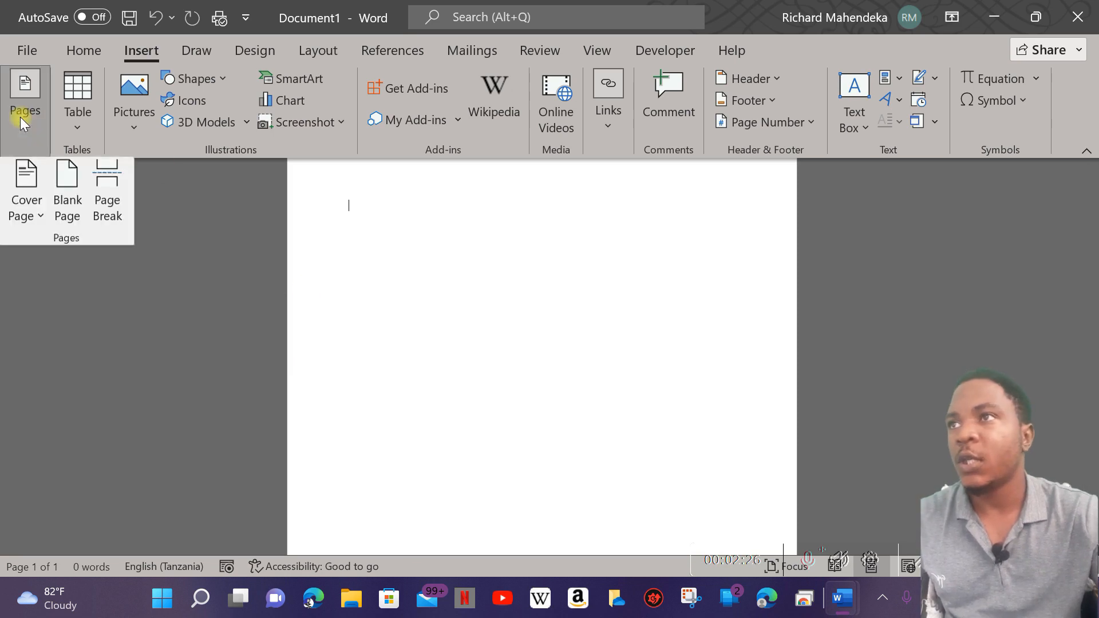
pyautogui.click(41, 217)
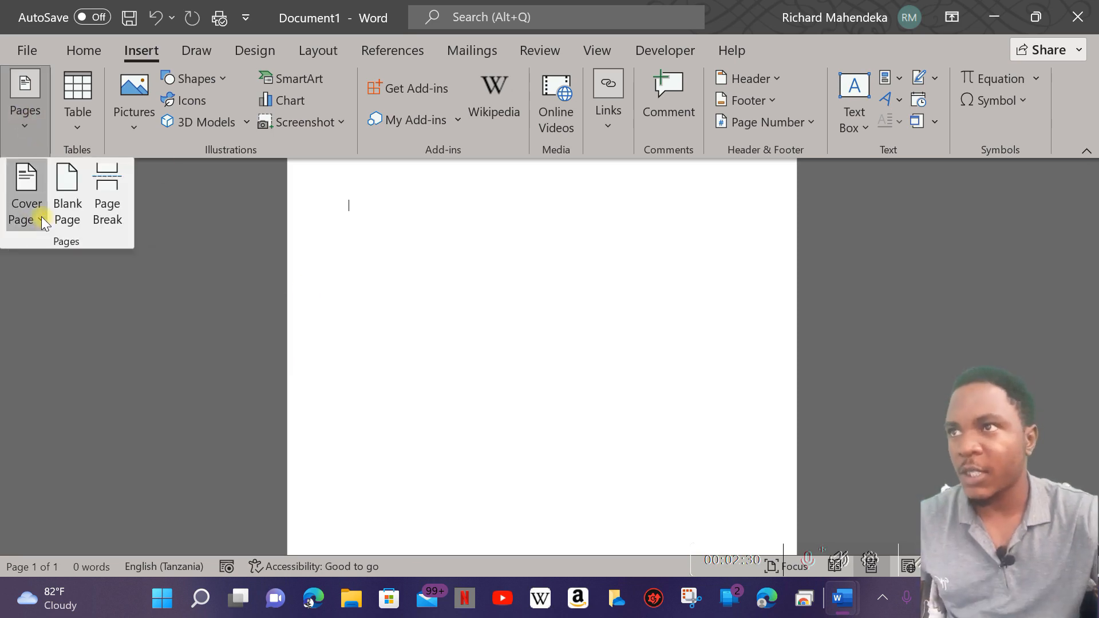
pyautogui.scroll(-10, 378, 396)
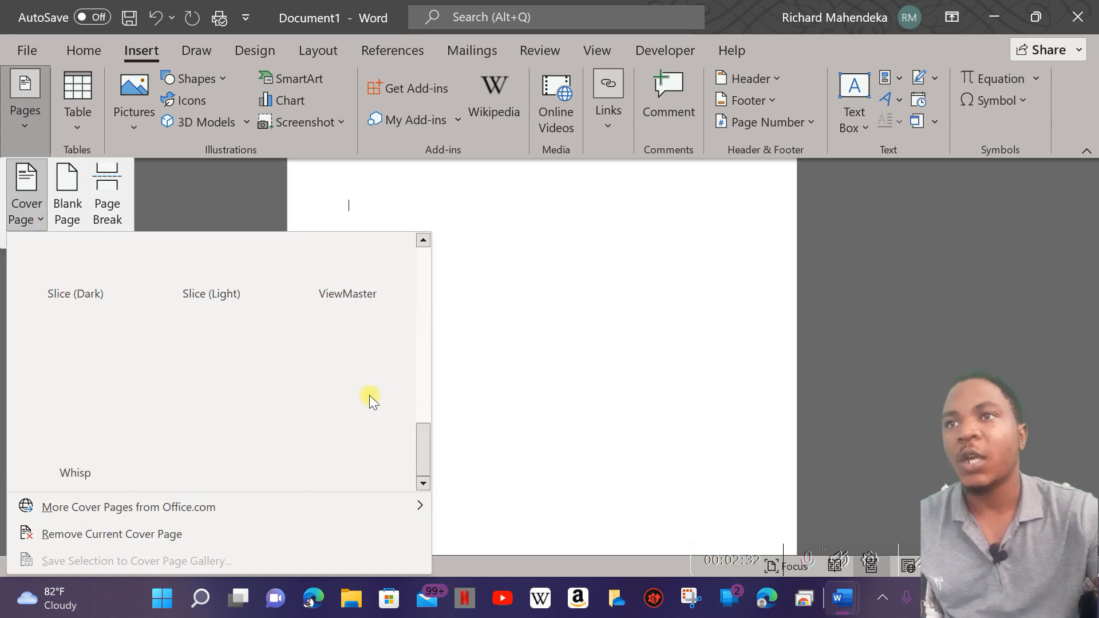
pyautogui.scroll(10, 342, 352)
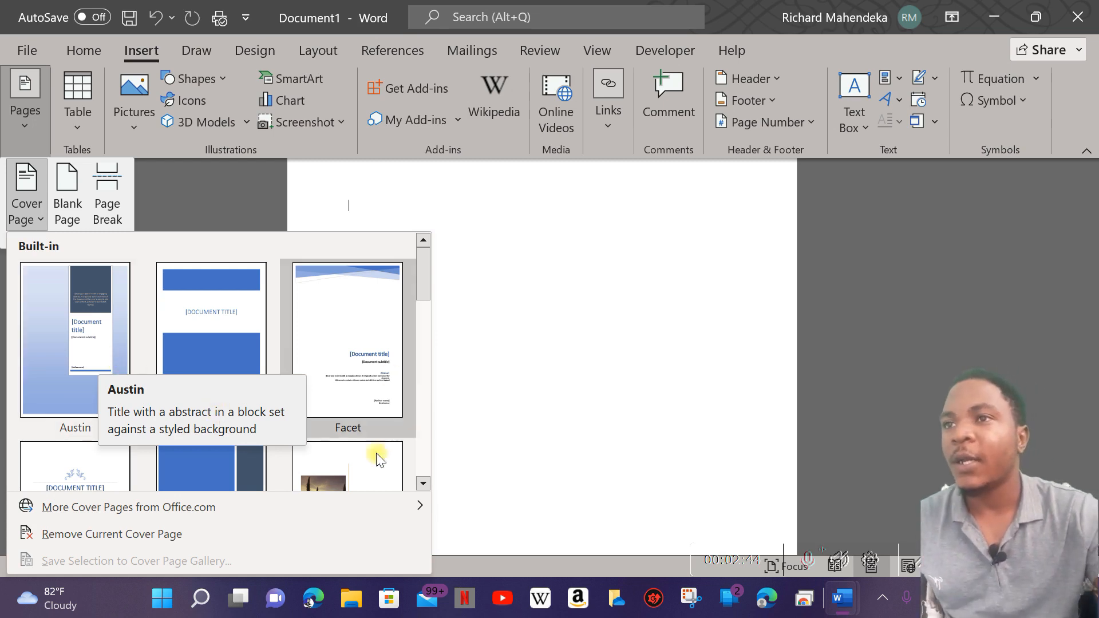
pyautogui.moveTo(425, 280); pyautogui.dragTo(474, 238)
pyautogui.click(488, 211)
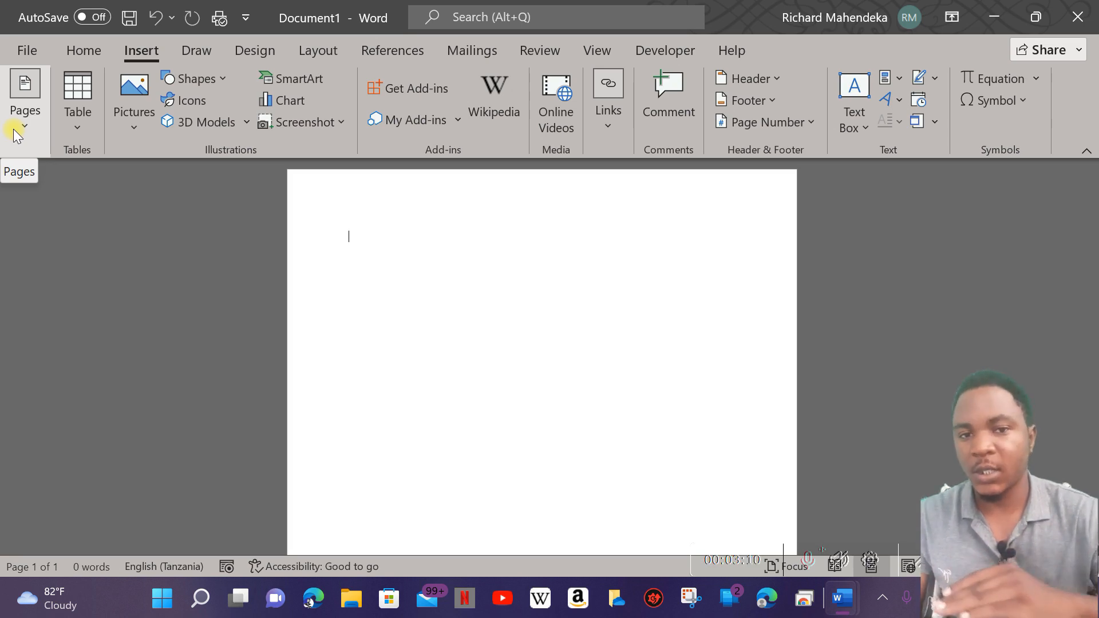
# Insert the built-in Retrospect cover page at the start of the blank document.
pyautogui.click(33, 120)
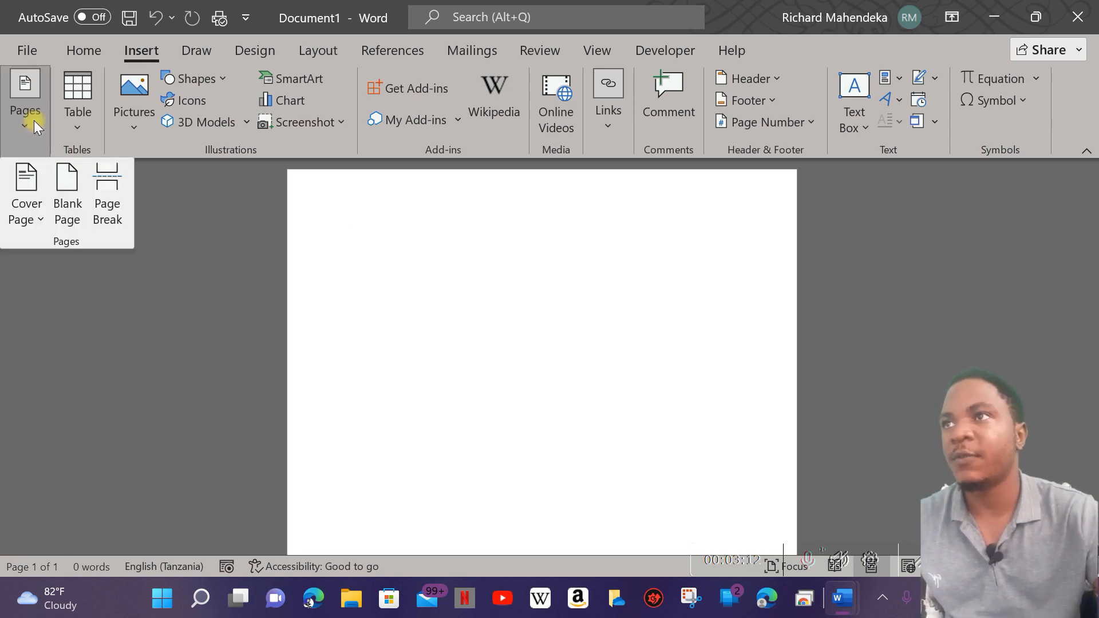
pyautogui.click(40, 218)
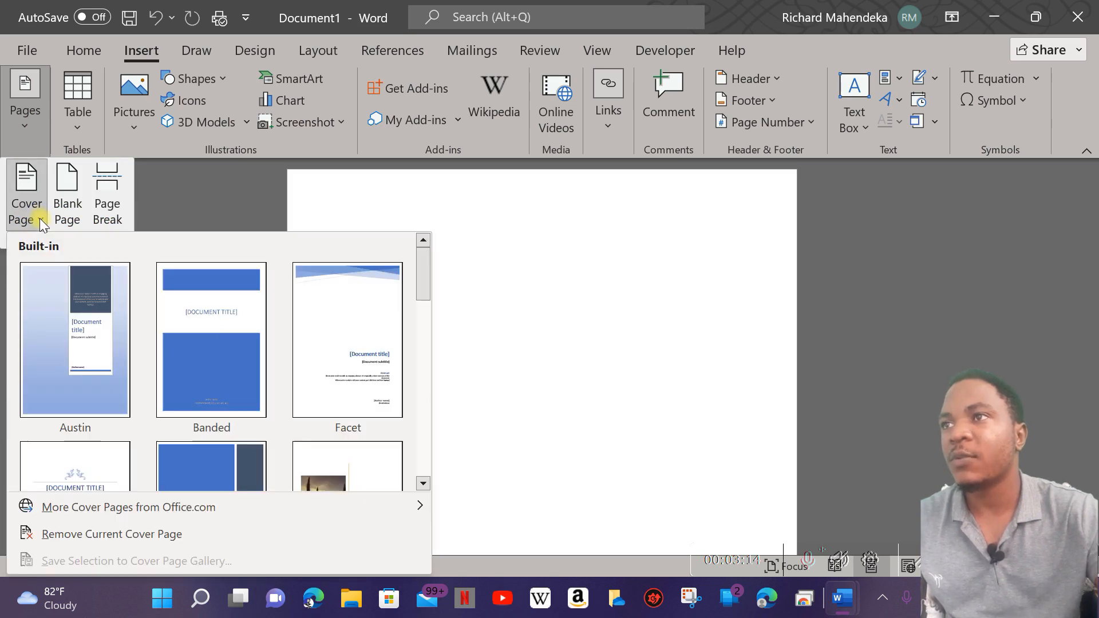
pyautogui.scroll(-10, 208, 325)
pyautogui.scroll(10, 258, 294)
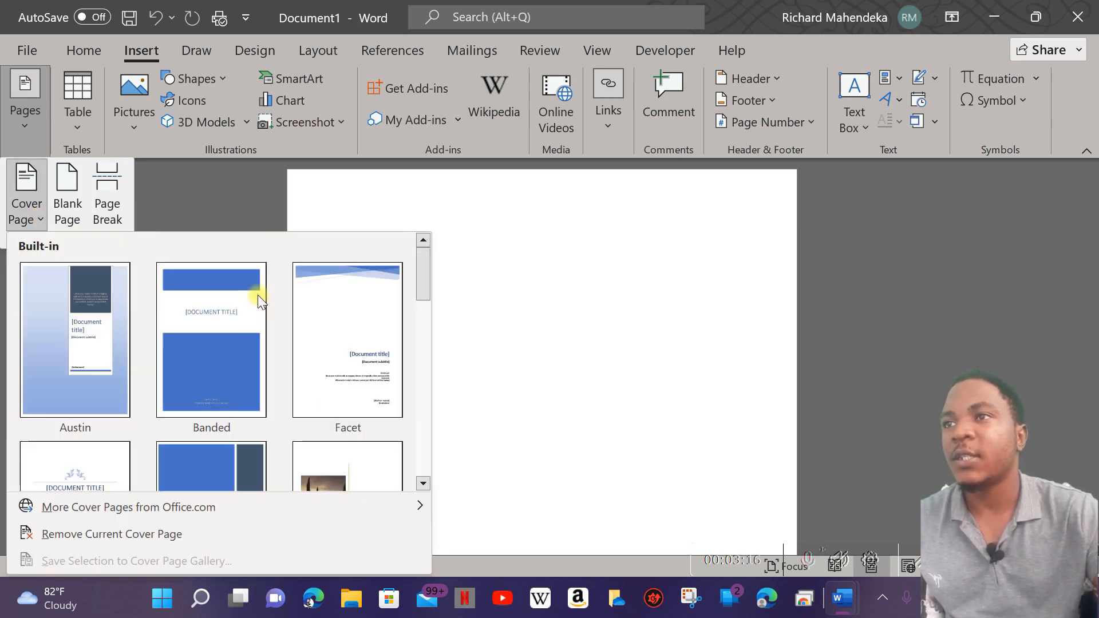
pyautogui.scroll(-5, 258, 299)
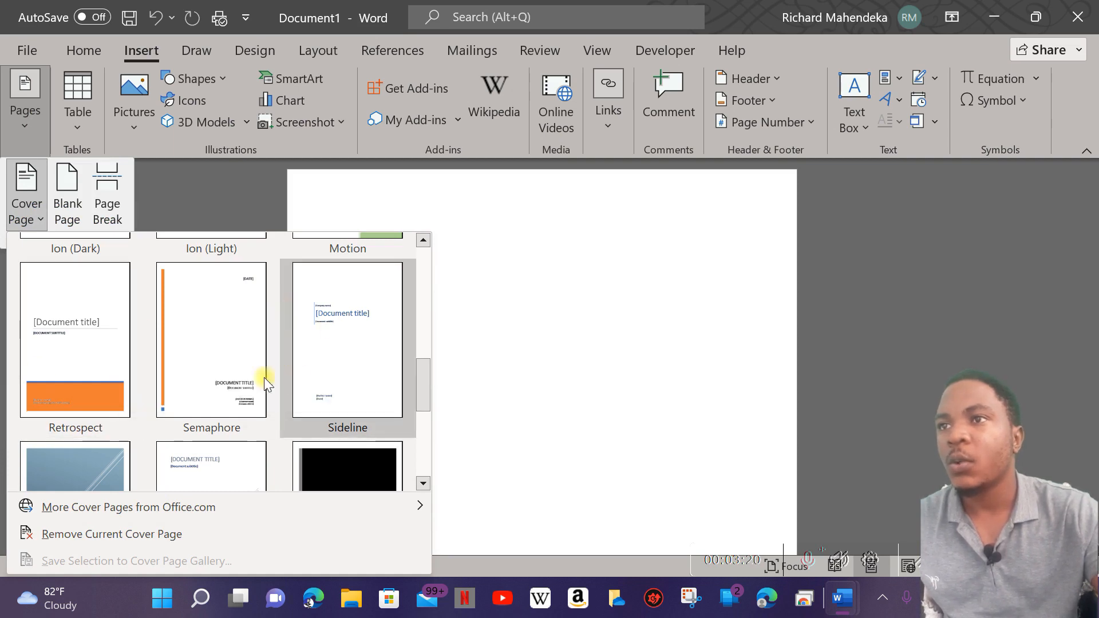
pyautogui.scroll(-3, 248, 376)
pyautogui.scroll(5, 247, 376)
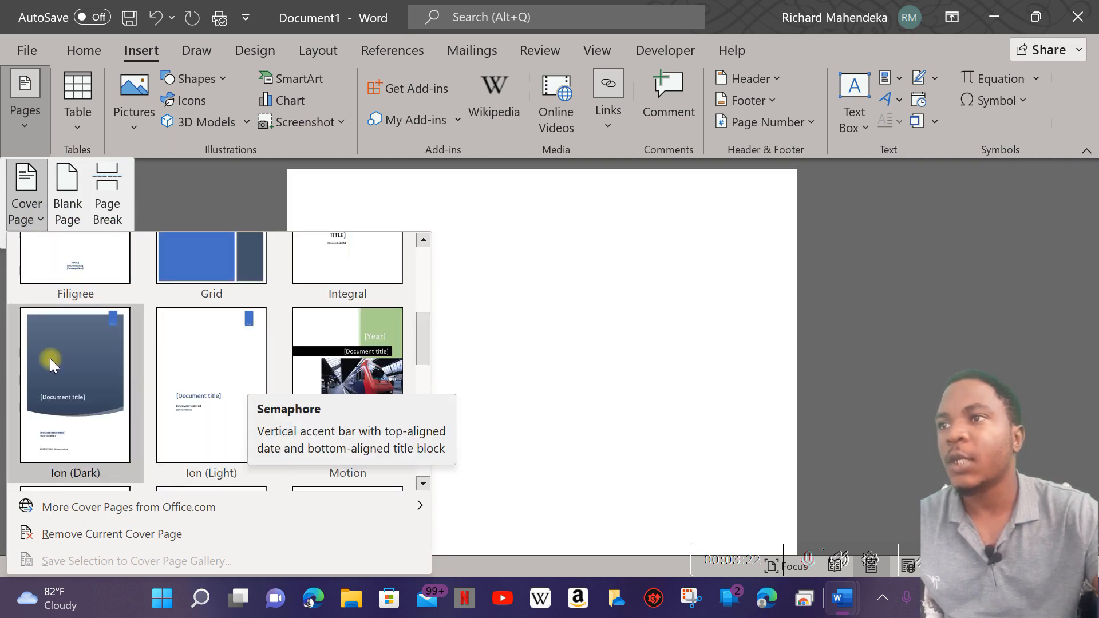
pyautogui.scroll(3, 118, 317)
pyautogui.scroll(-5, 108, 356)
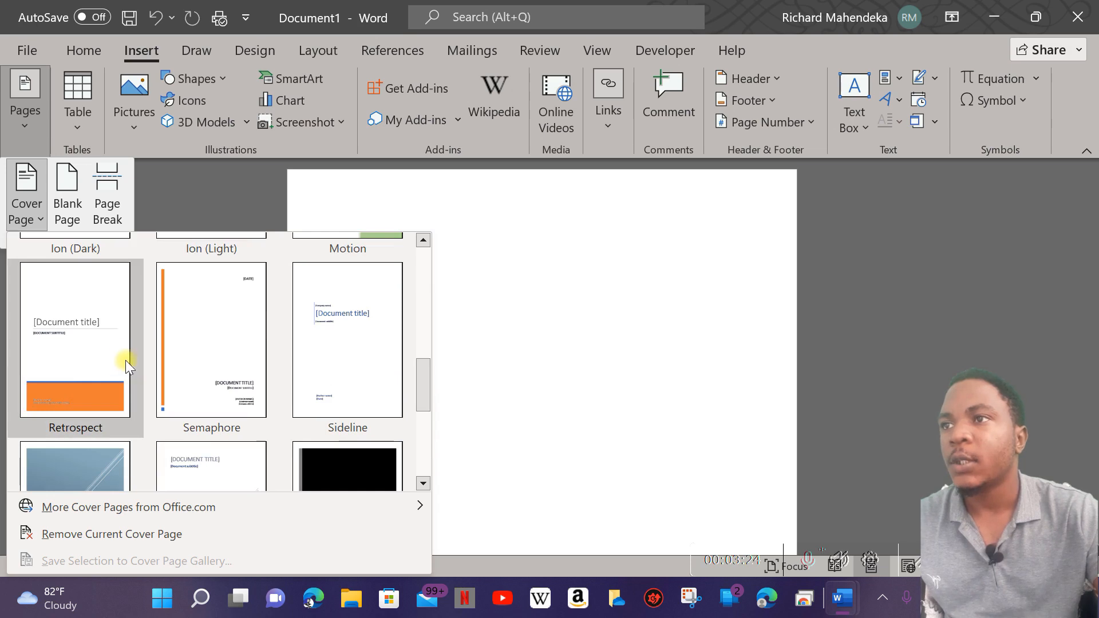
pyautogui.click(80, 355)
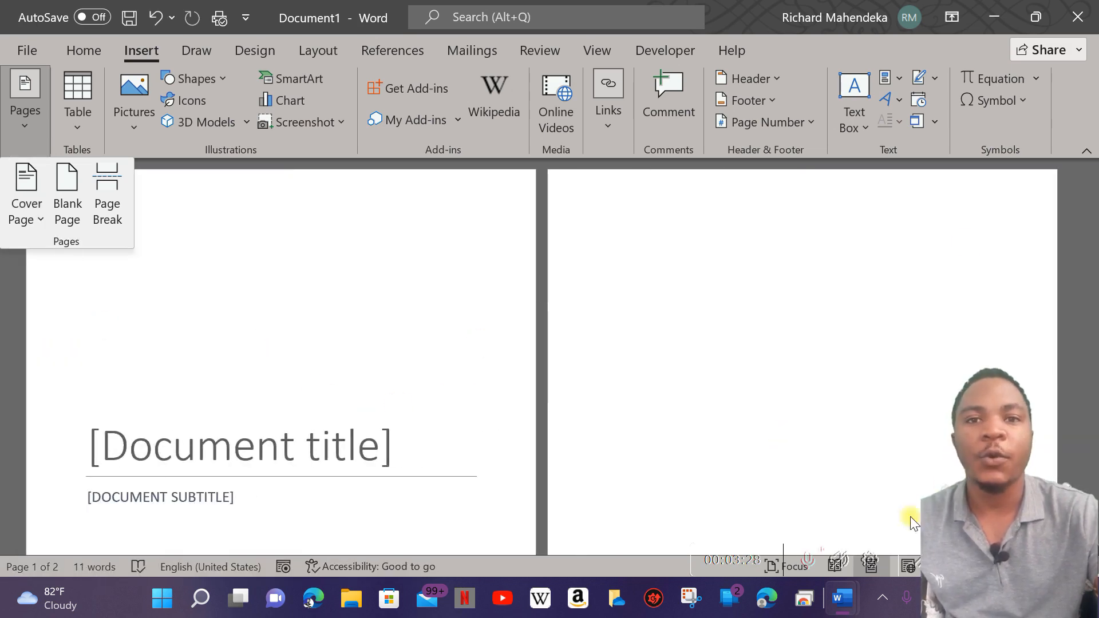
# Reduce the document window to set the page zoom to 100%, and return the window to full size.
pyautogui.click(1042, 9)
pyautogui.click(1042, 10)
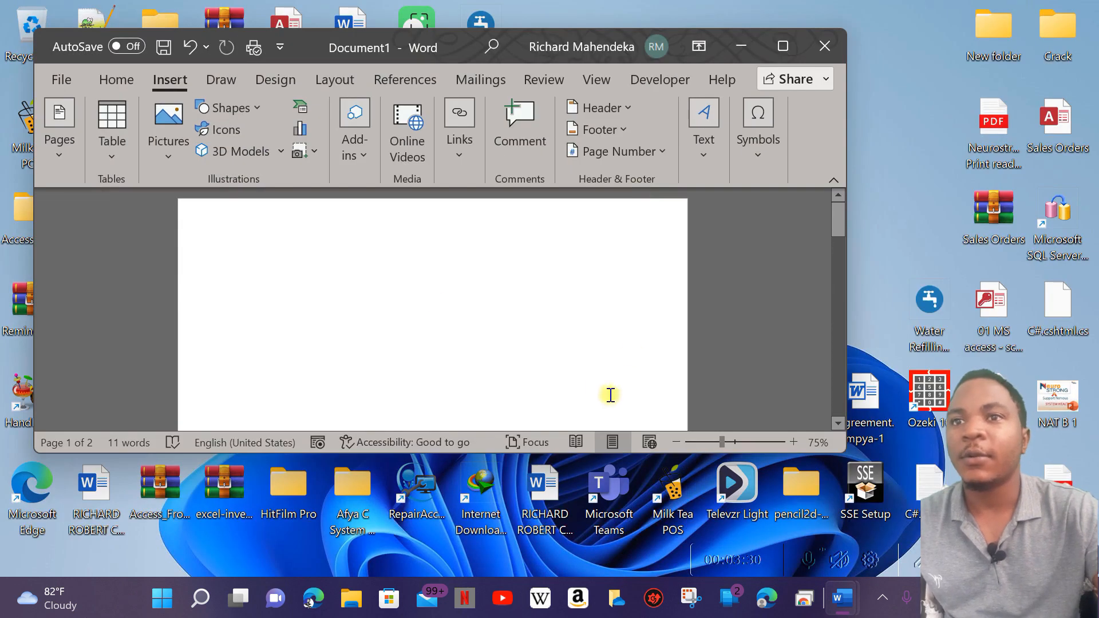
pyautogui.scroll(-3, 633, 353)
pyautogui.scroll(-5, 632, 353)
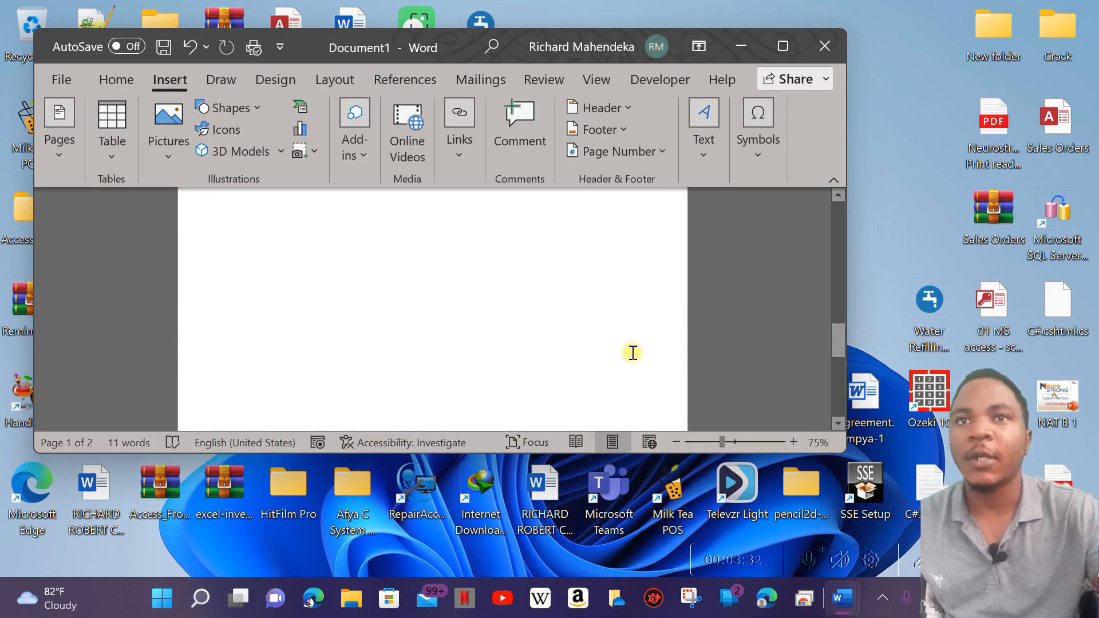
pyautogui.scroll(10, 633, 352)
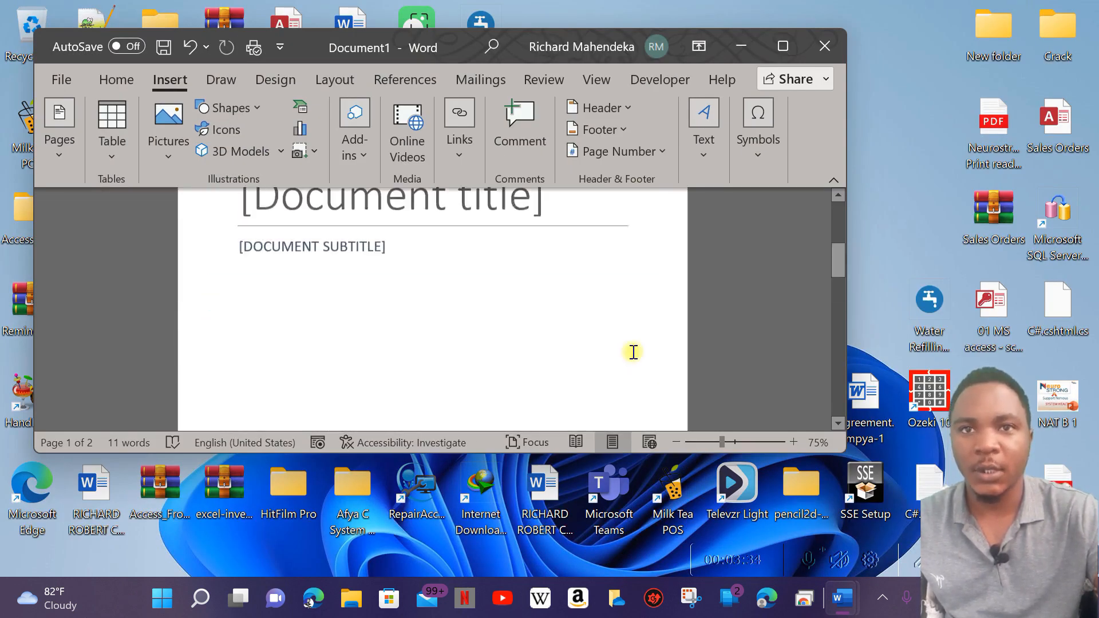
pyautogui.scroll(3, 633, 352)
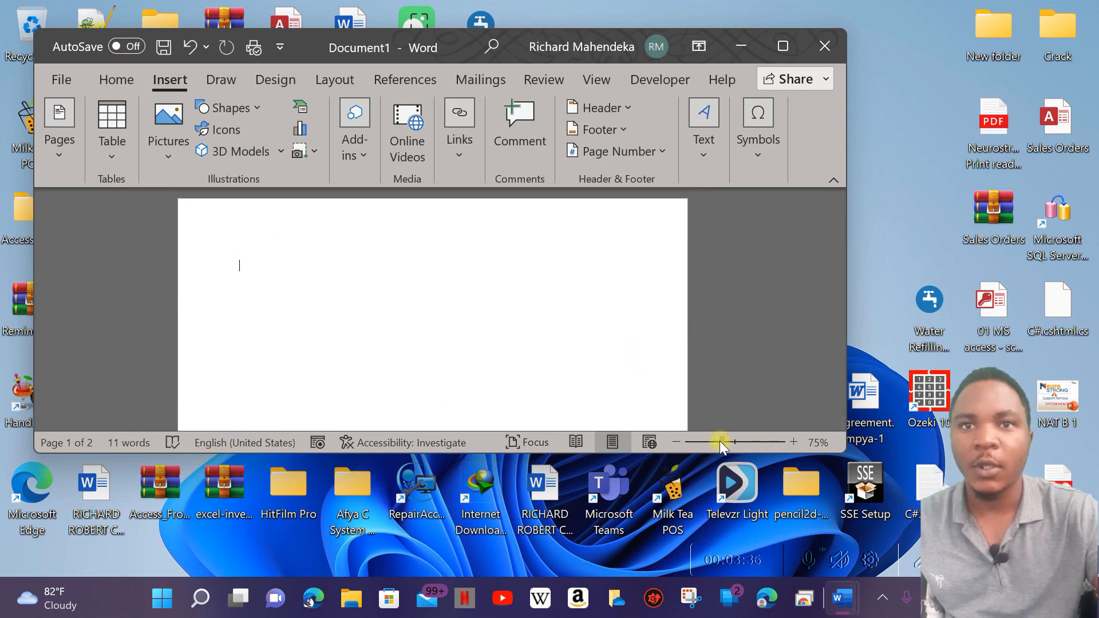
pyautogui.moveTo(720, 440); pyautogui.dragTo(729, 445)
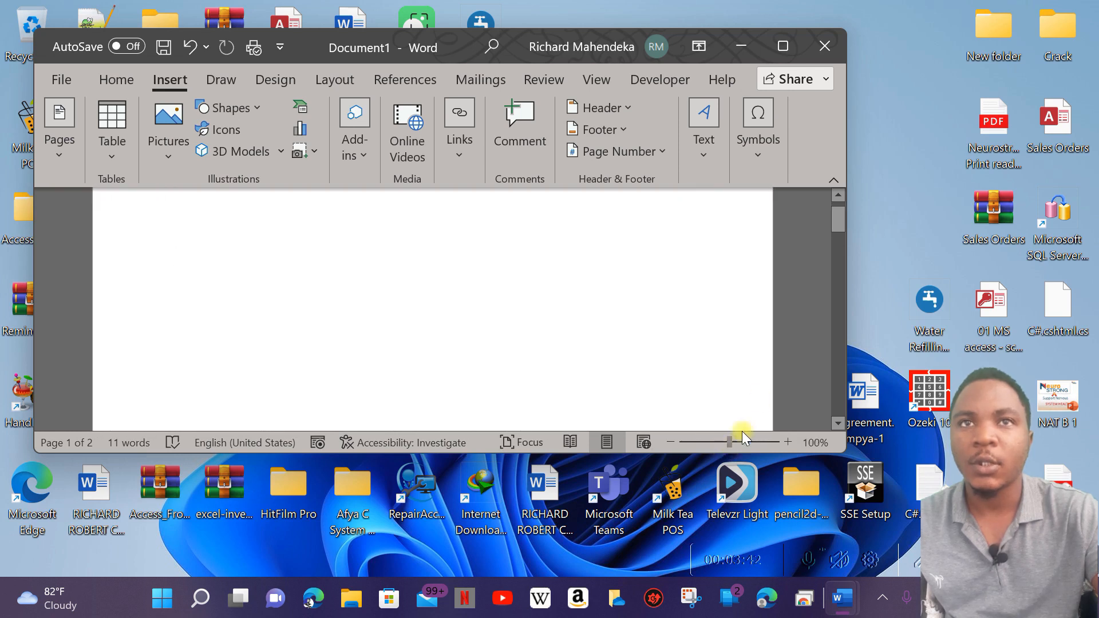
pyautogui.click(785, 45)
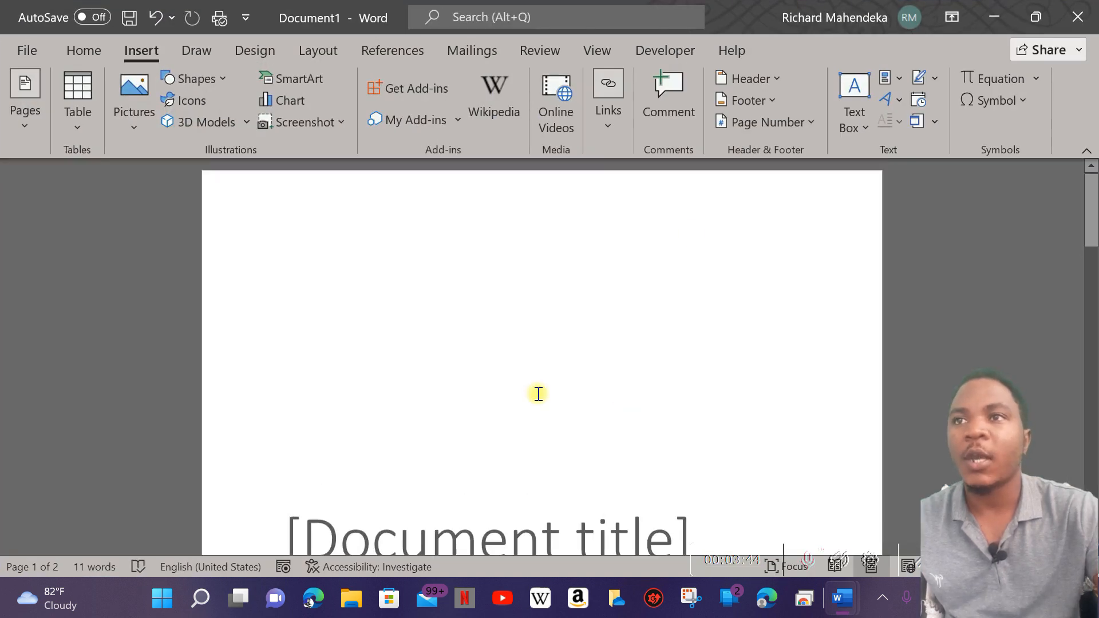
# Replace the document title placeholder on the cover page with "Computer course".
pyautogui.scroll(-10, 538, 393)
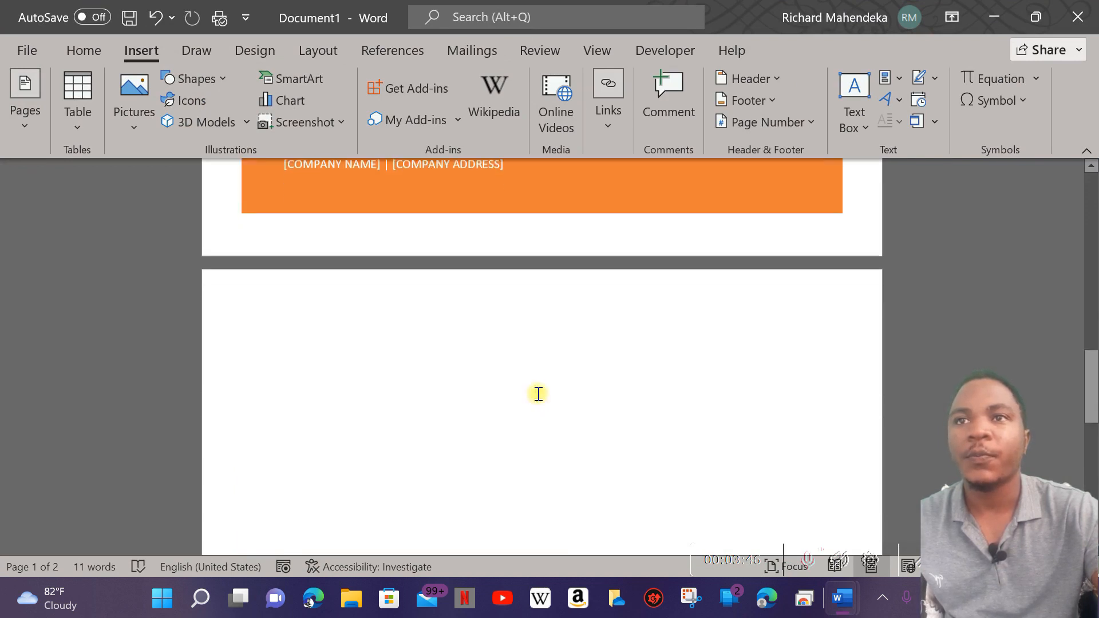
pyautogui.scroll(10, 538, 393)
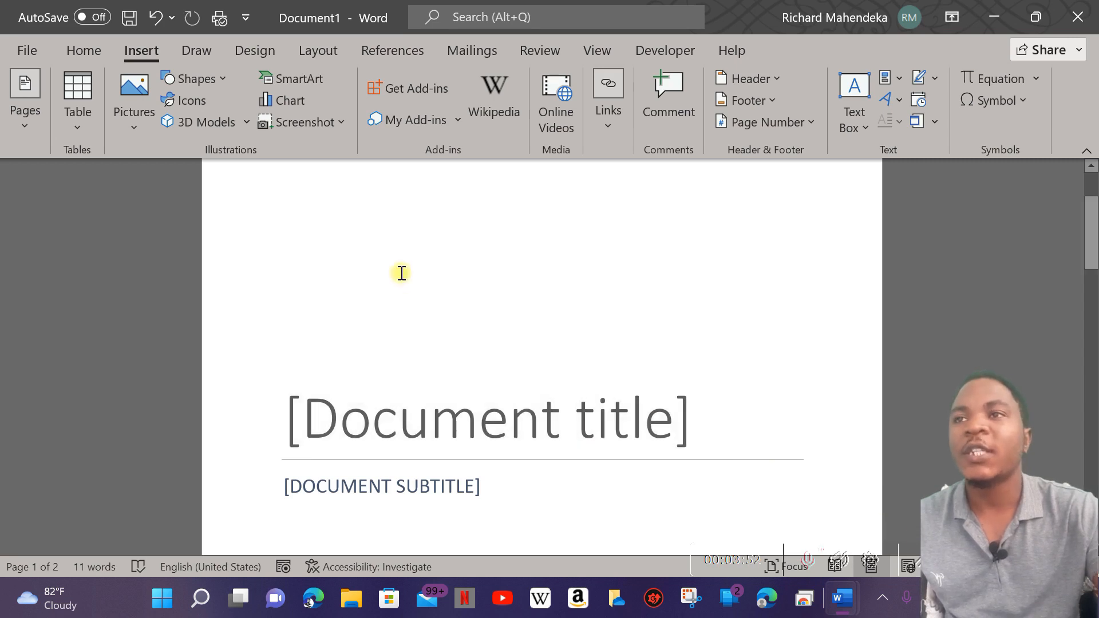
pyautogui.scroll(-5, 400, 280)
pyautogui.scroll(7, 395, 360)
pyautogui.scroll(1, 396, 361)
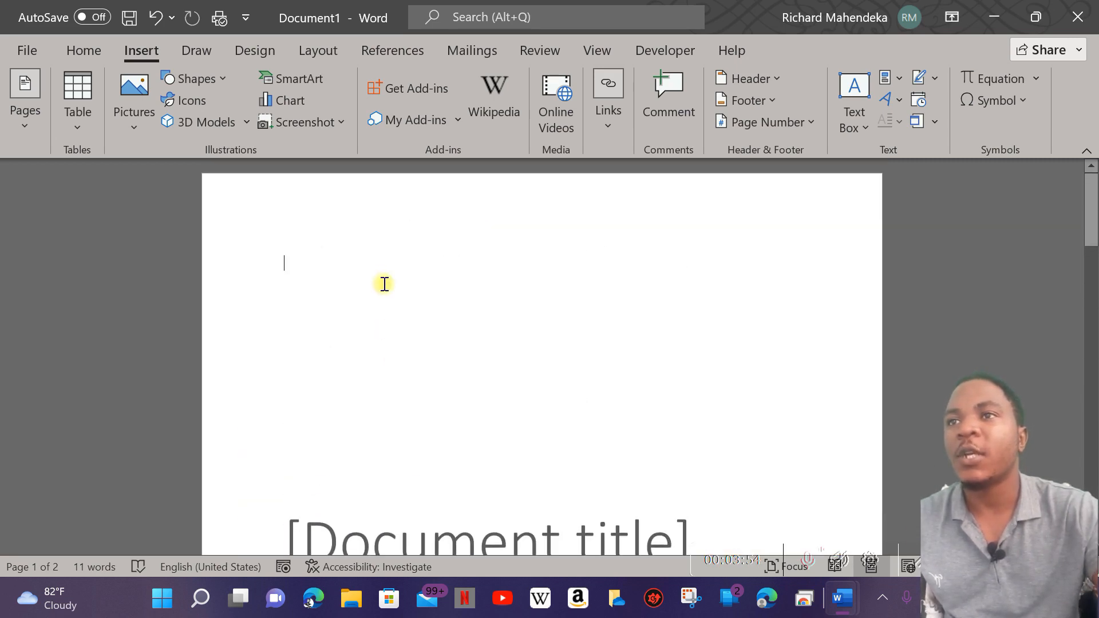
pyautogui.scroll(-3, 356, 360)
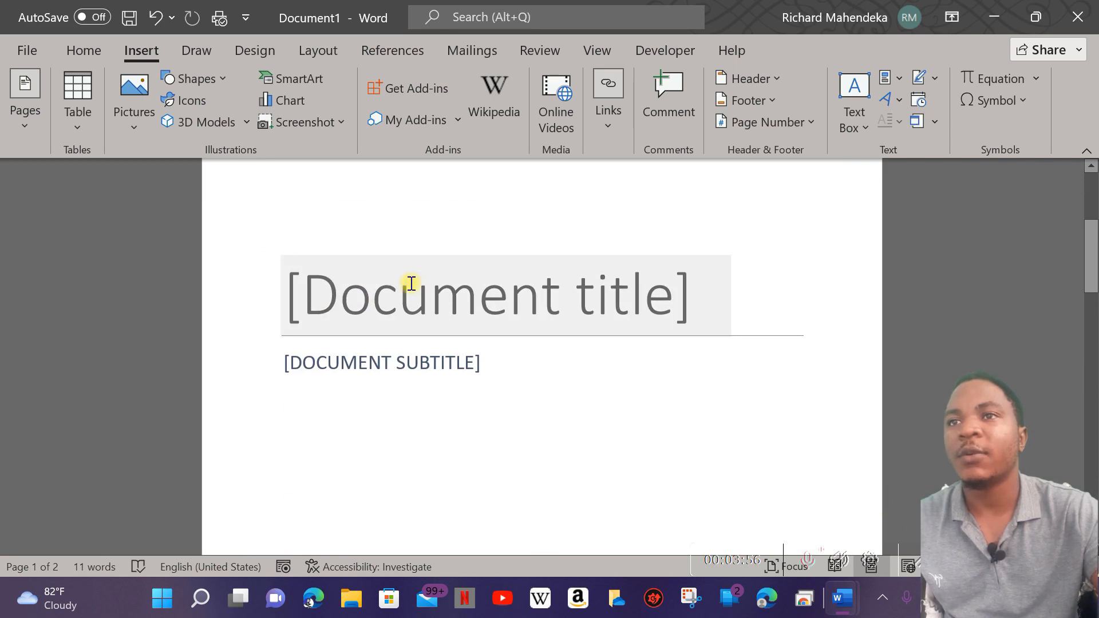
pyautogui.click(453, 303)
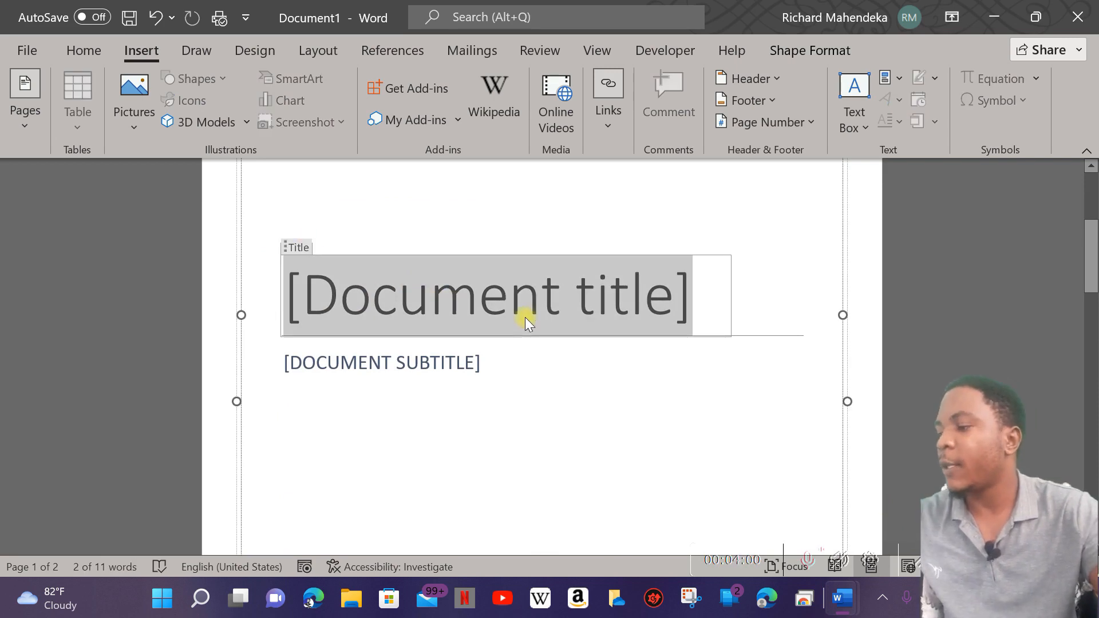
pyautogui.write('Comp')
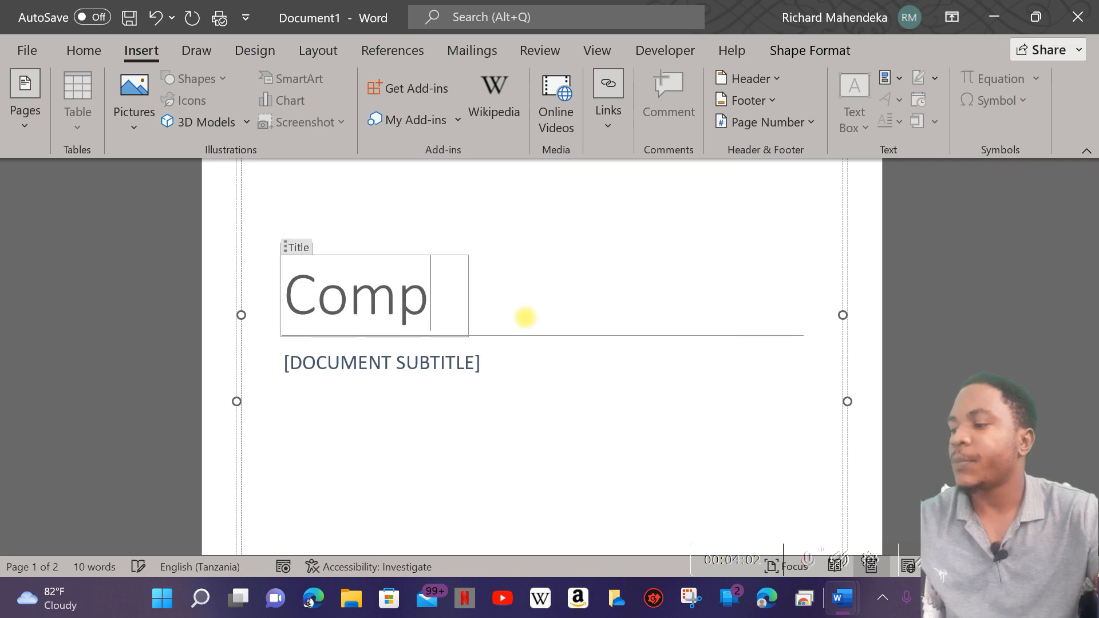
pyautogui.write('uter')
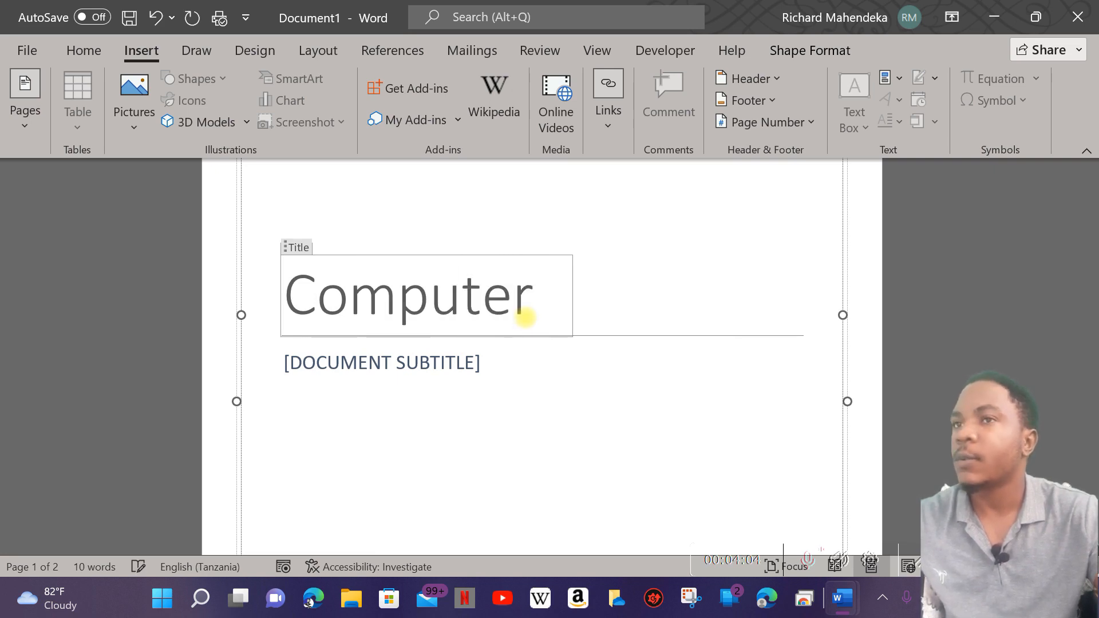
pyautogui.write(' cu')
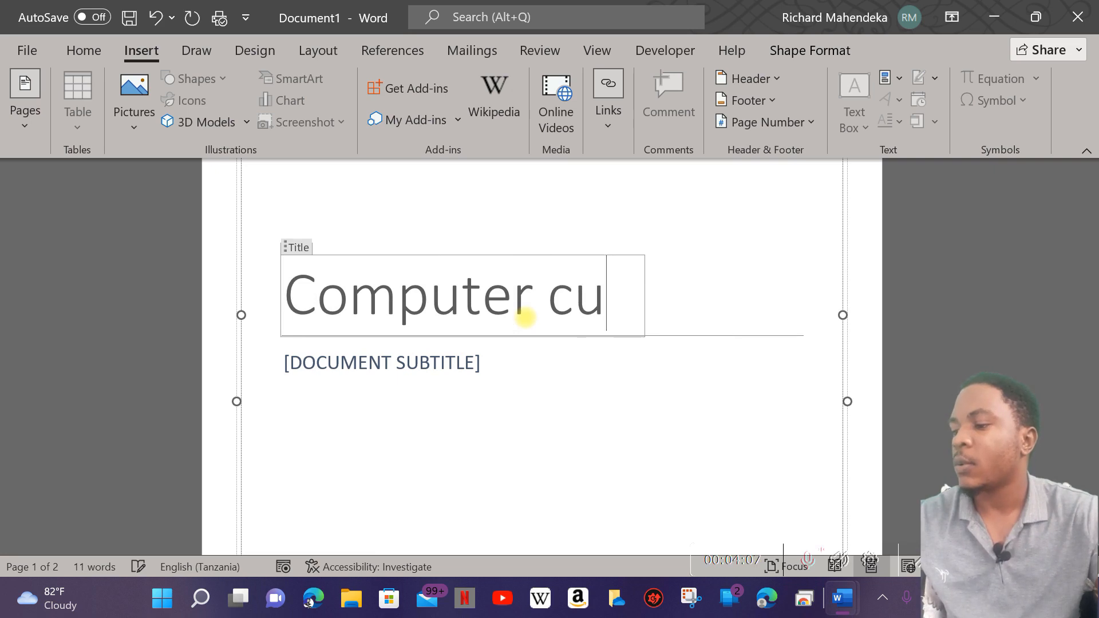
pyautogui.press('BackSpace')
pyautogui.write('o')
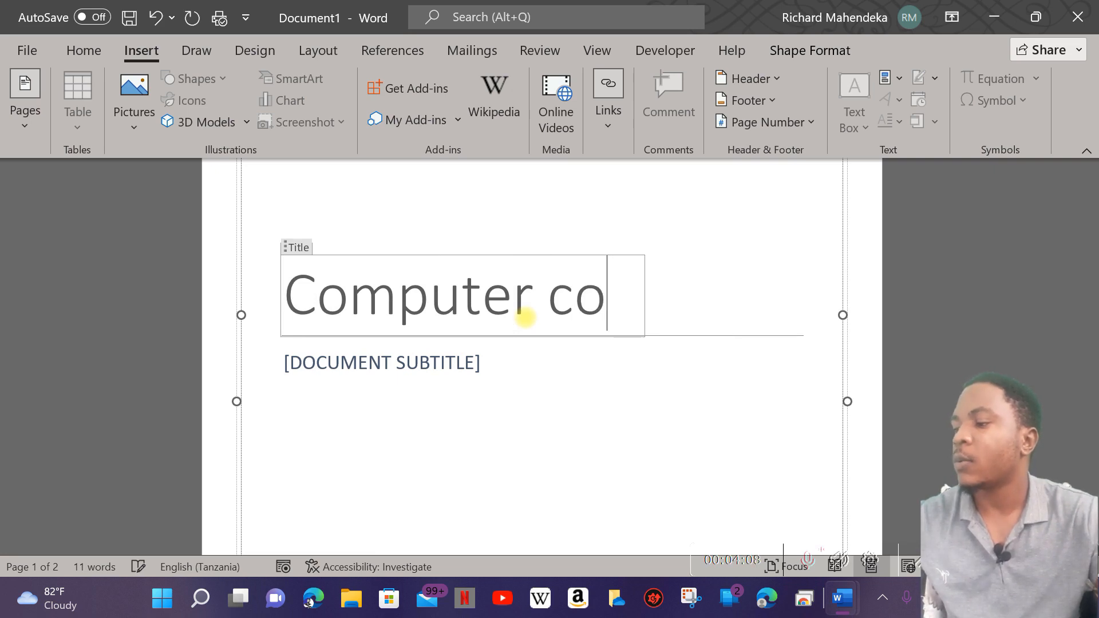
pyautogui.write('urse')
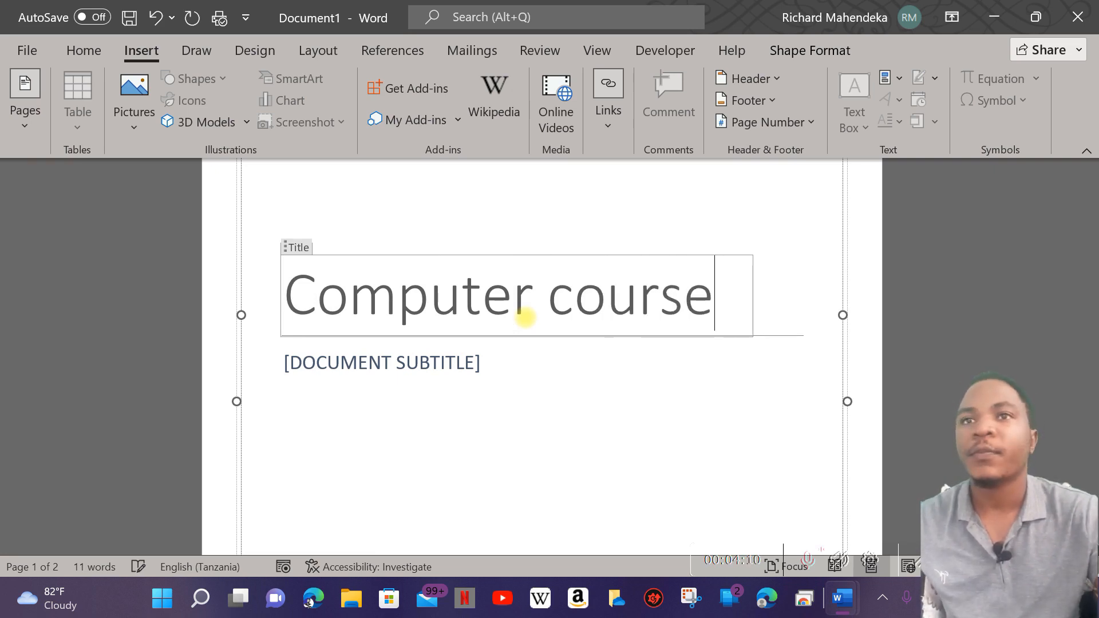
# Replace the document subtitle placeholder on the cover page with "FULL COMPUTER COURSE 2022".
pyautogui.click(442, 366)
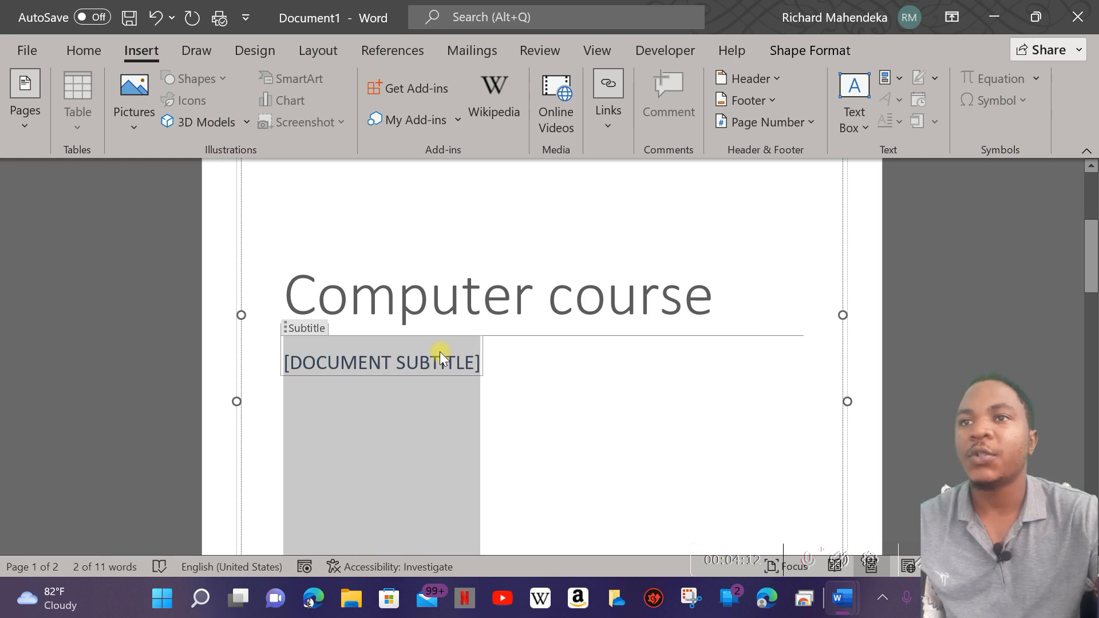
pyautogui.click(312, 328)
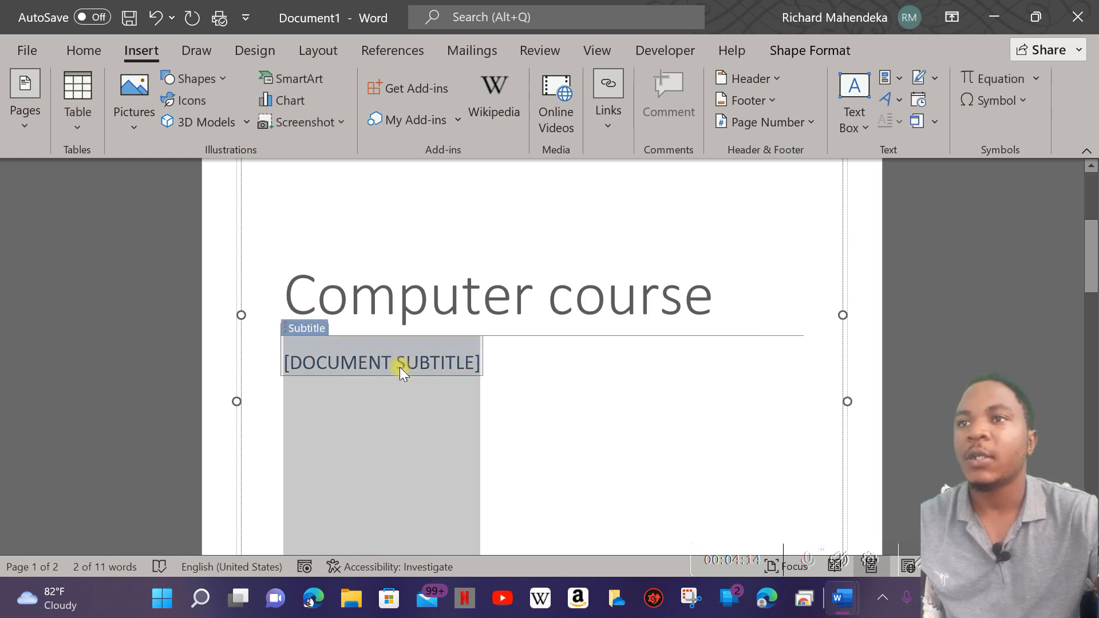
pyautogui.click(343, 362)
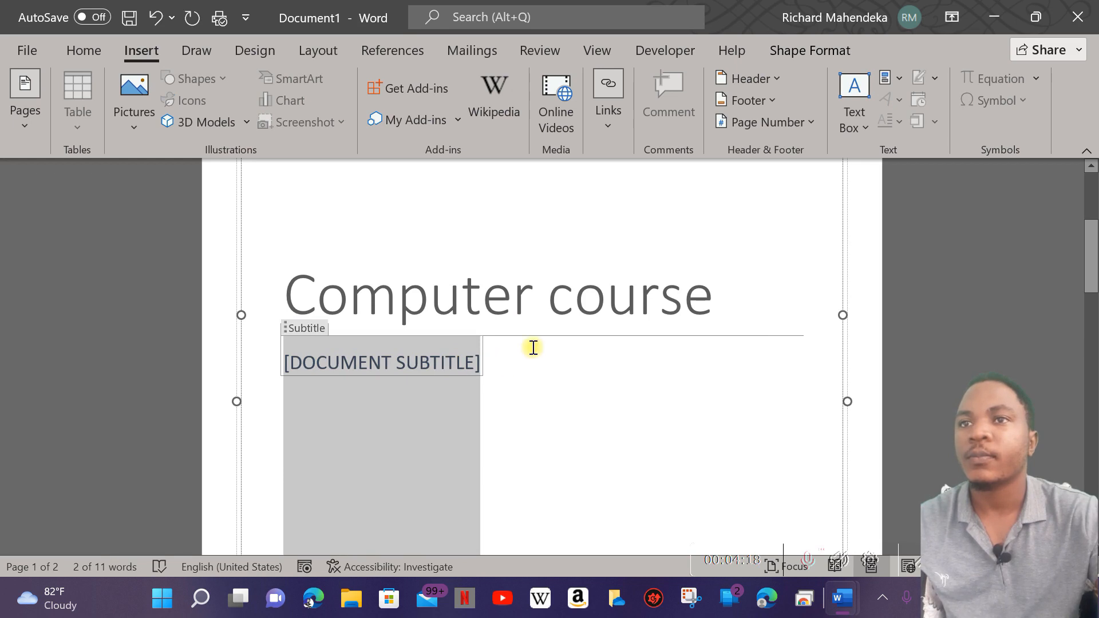
pyautogui.scroll(-3, 533, 347)
pyautogui.scroll(2, 400, 316)
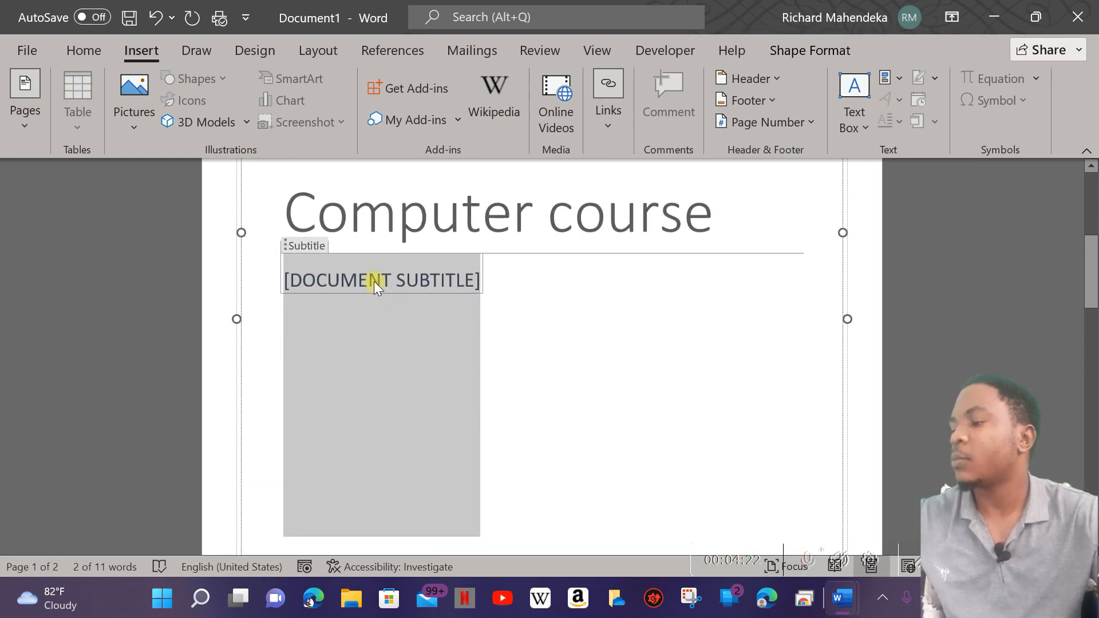
pyautogui.scroll(-5, 373, 280)
pyautogui.scroll(8, 483, 345)
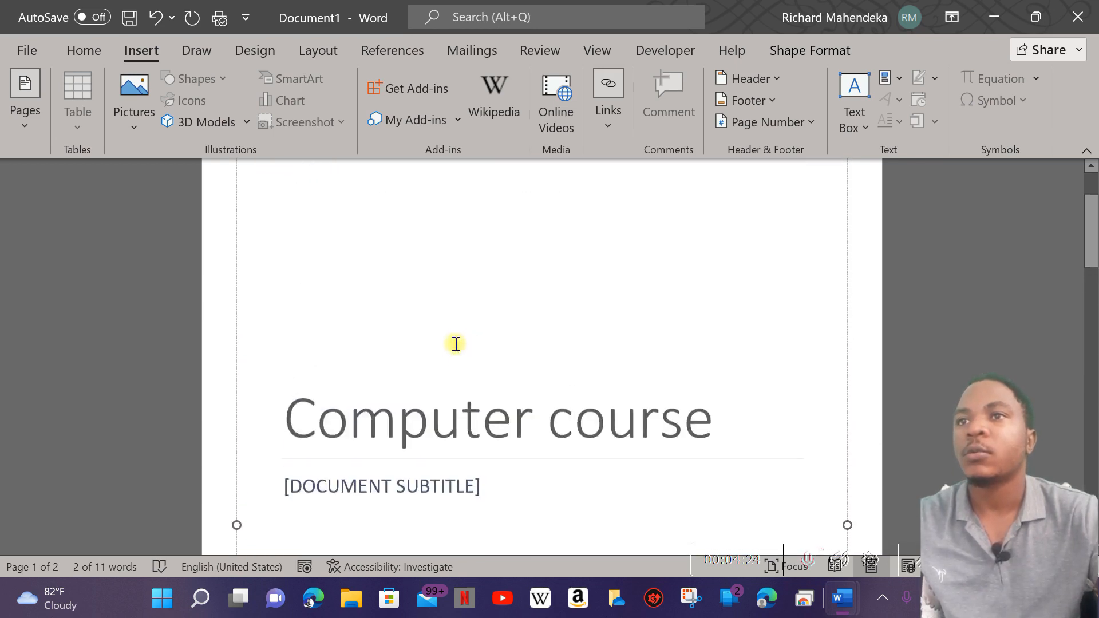
pyautogui.scroll(-1, 462, 342)
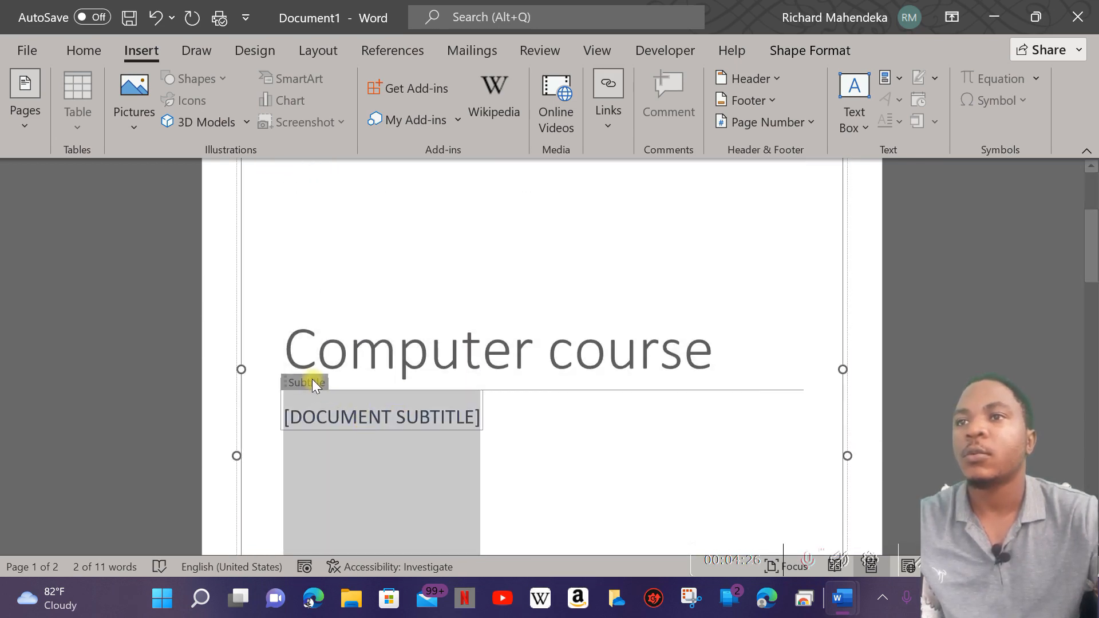
pyautogui.click(392, 421)
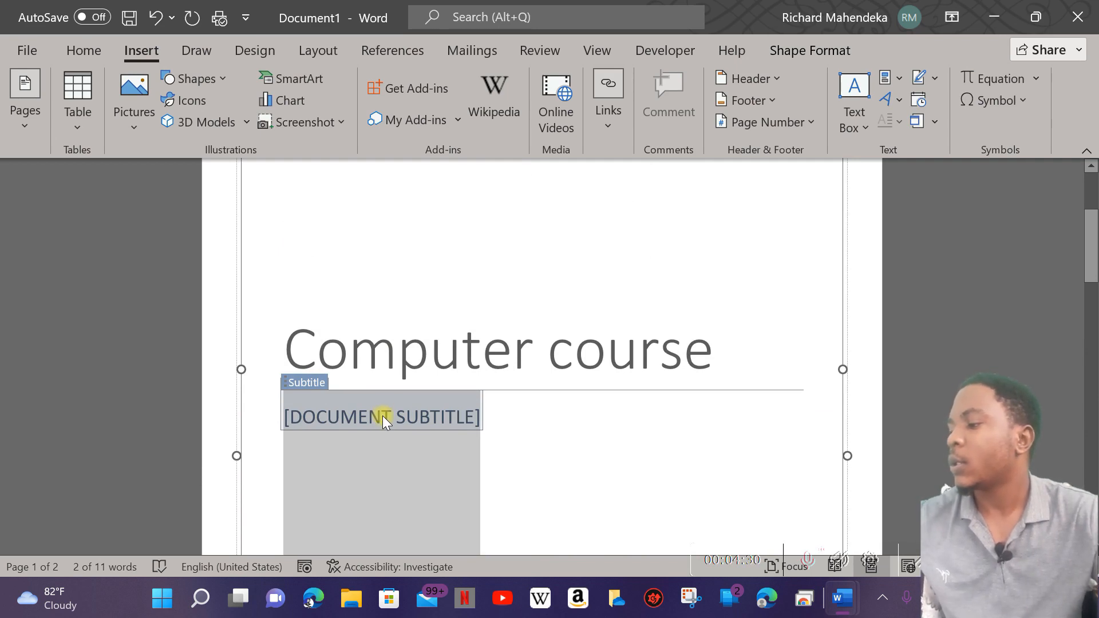
pyautogui.write('FUU')
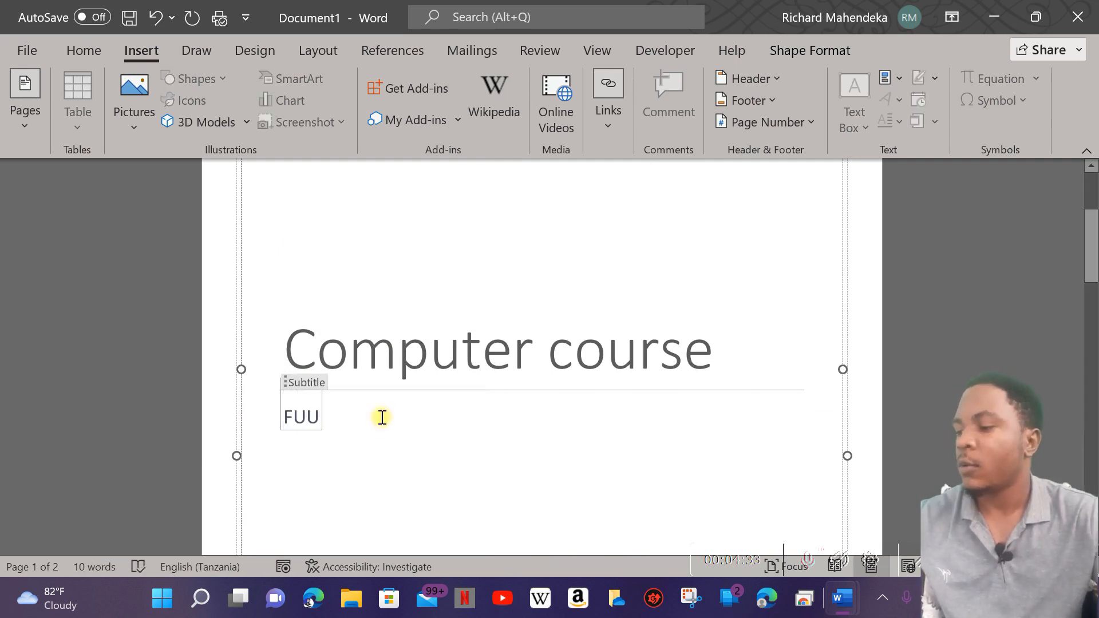
pyautogui.press('BackSpace')
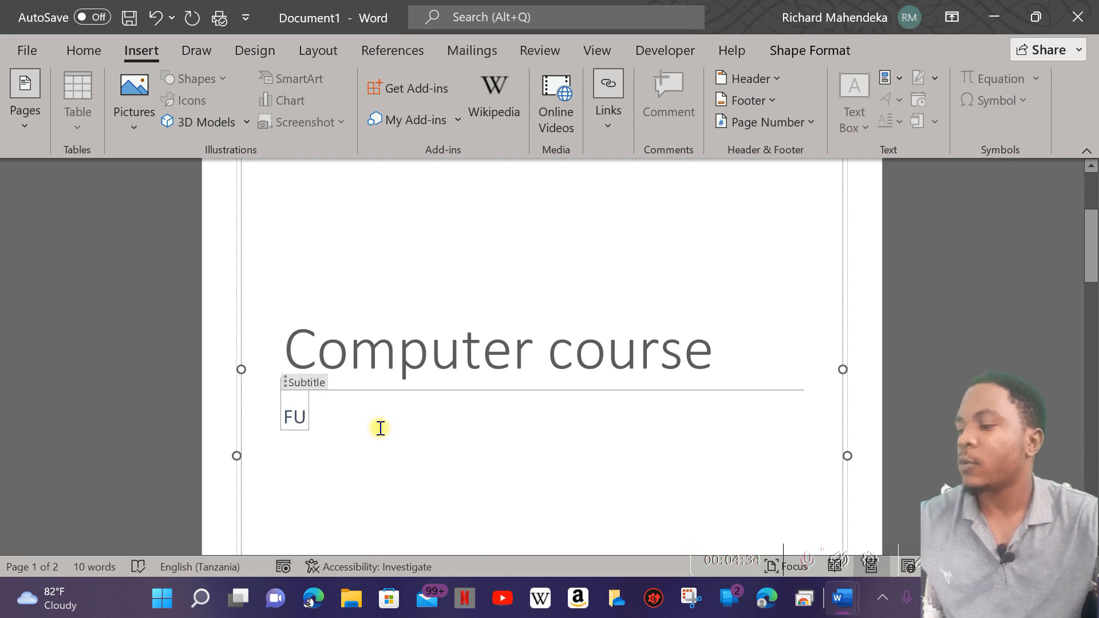
pyautogui.write('LL ')
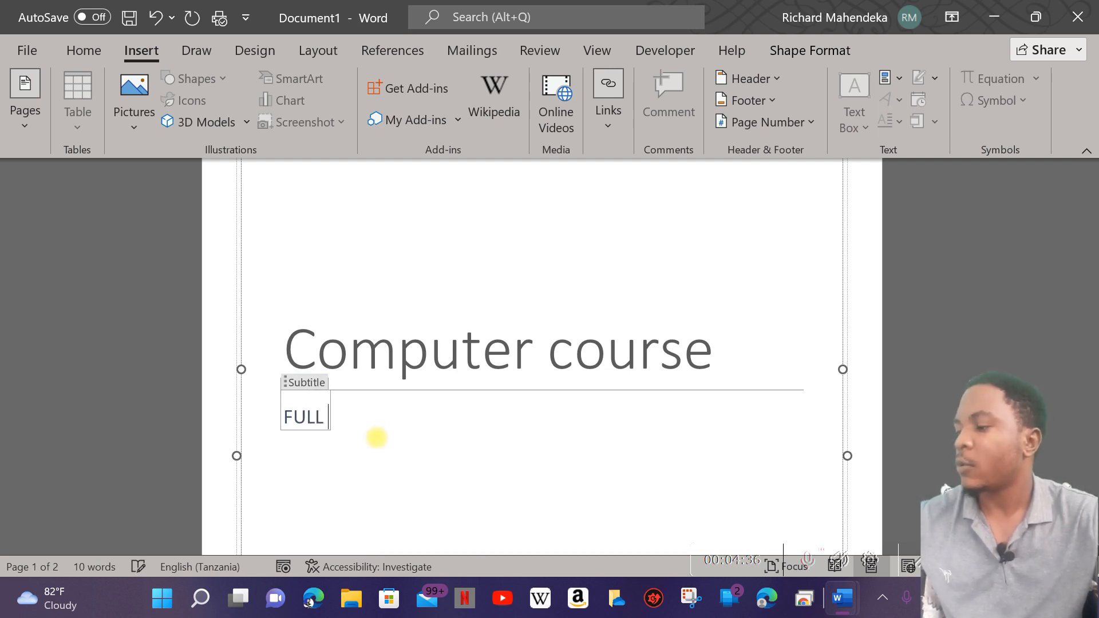
pyautogui.write('COMPUTER')
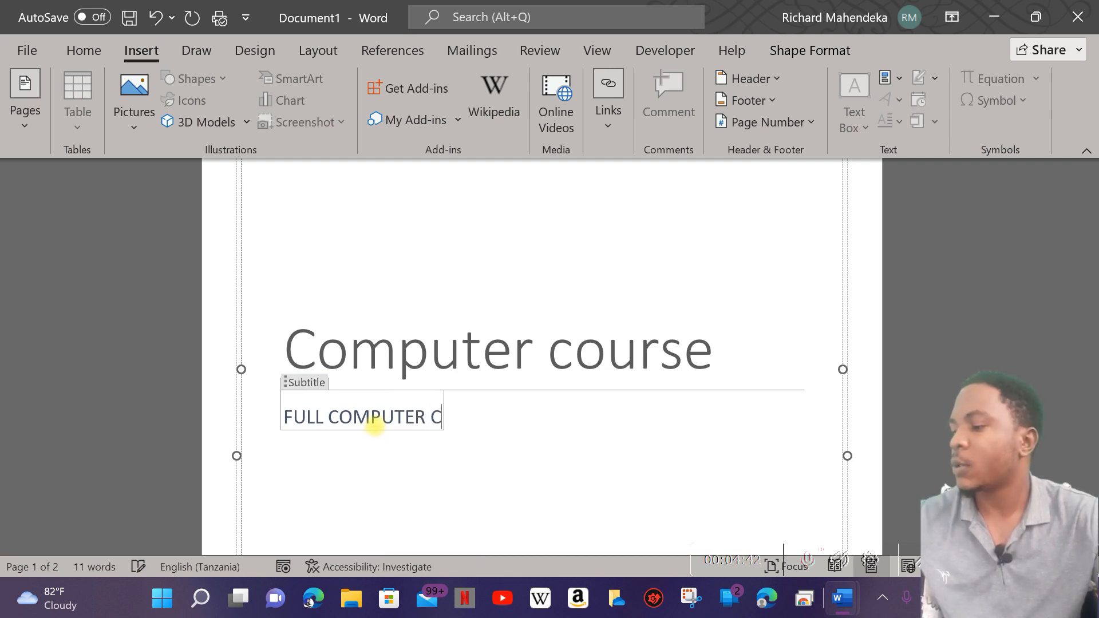
pyautogui.write('COUT')
pyautogui.press('BackSpace')
pyautogui.write('R')
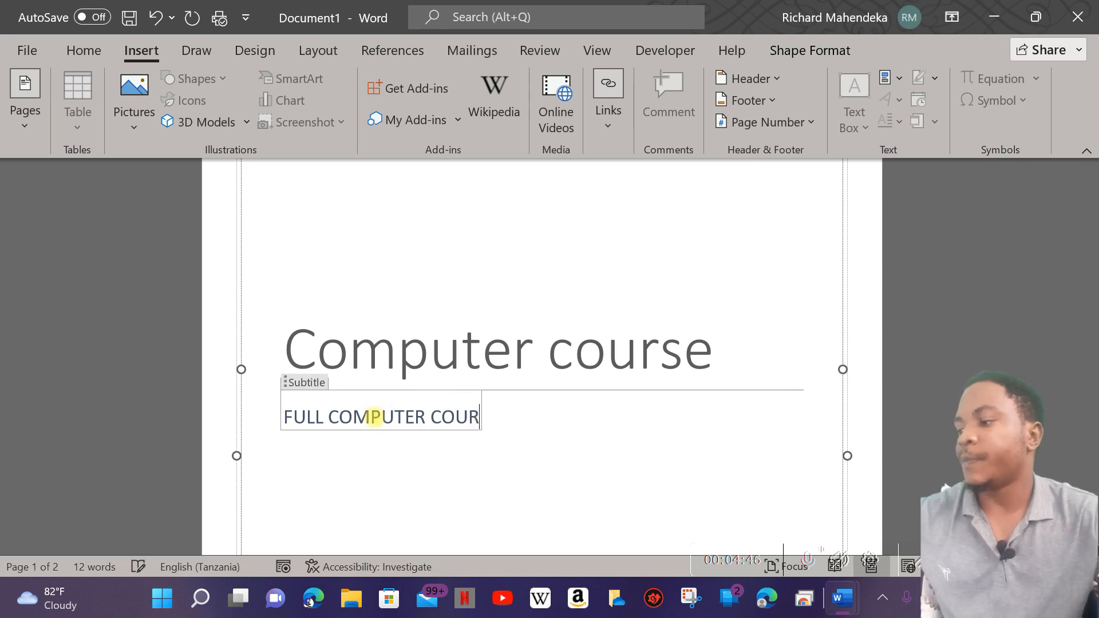
pyautogui.write('SE')
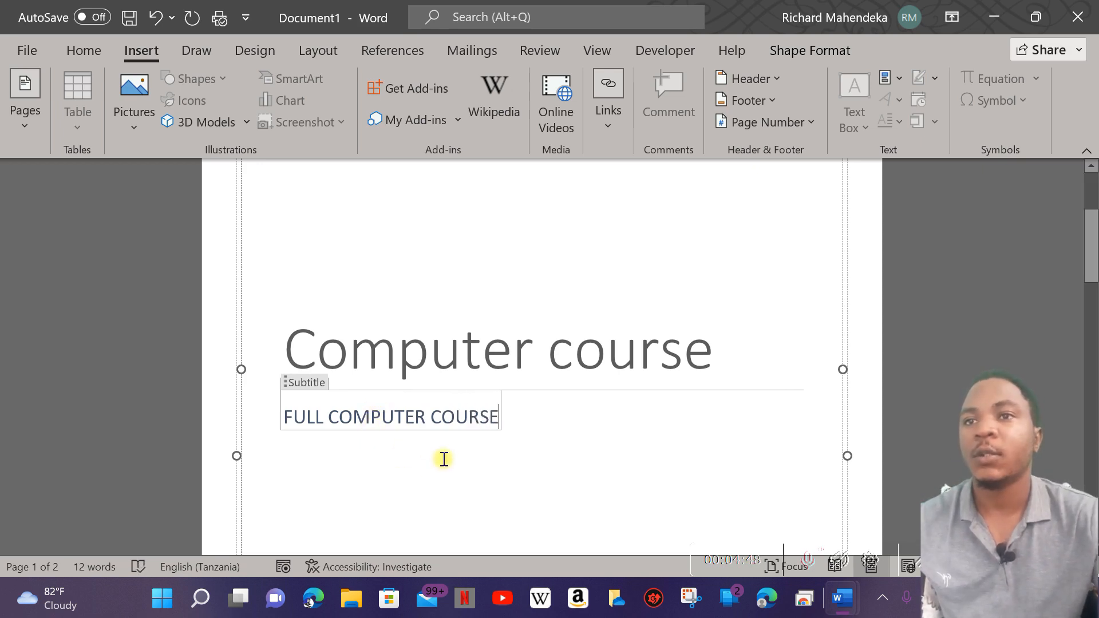
pyautogui.write(' 2')
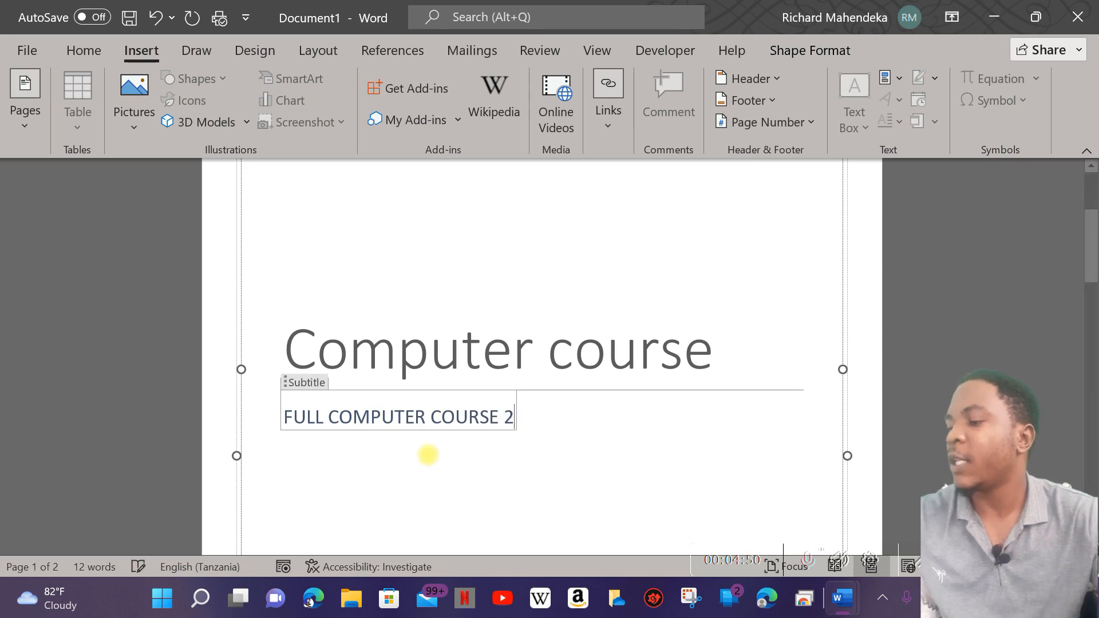
pyautogui.write('022')
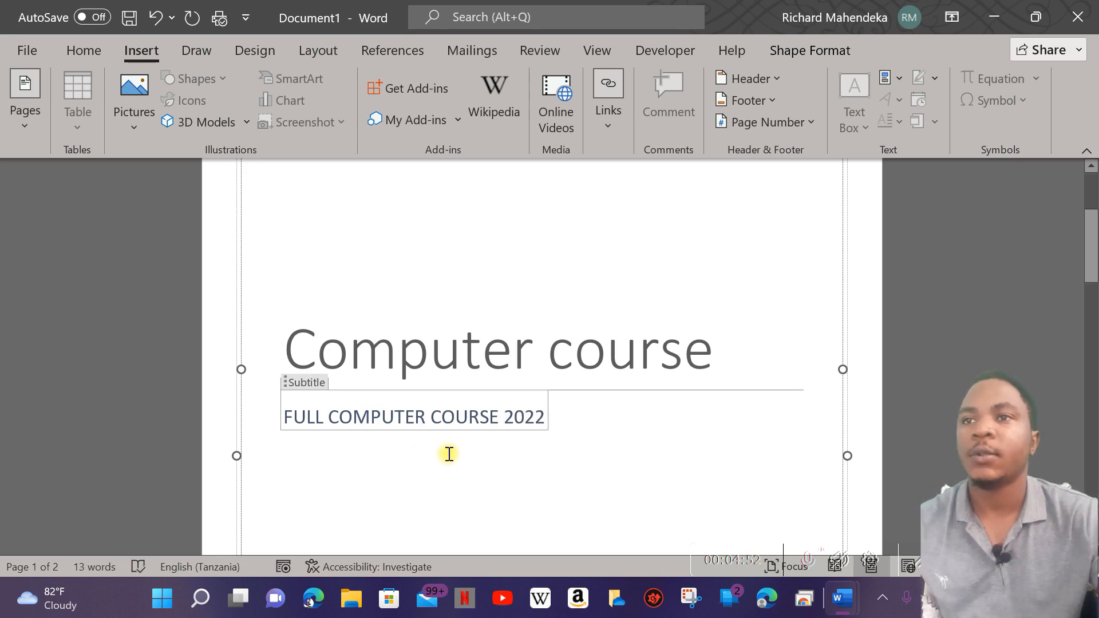
# Make the cover page title "Computer course" bold and apply the white-fill, blue-outline text effect with a shadow.
pyautogui.scroll(-3, 571, 342)
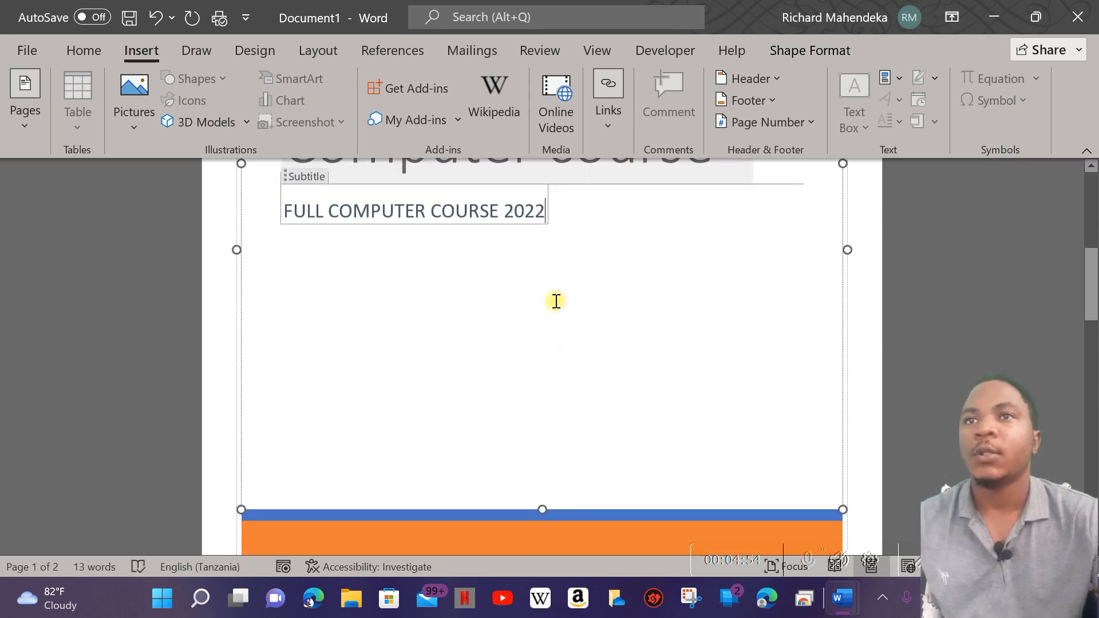
pyautogui.scroll(2, 556, 301)
pyautogui.moveTo(714, 275); pyautogui.dragTo(379, 269)
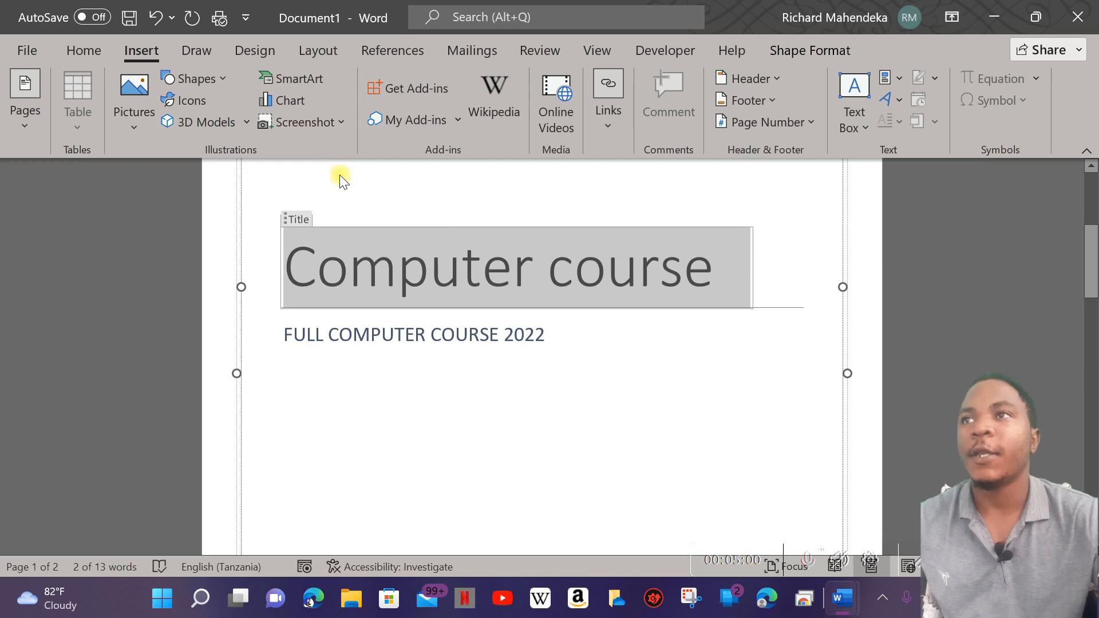
pyautogui.moveTo(719, 273); pyautogui.dragTo(273, 286)
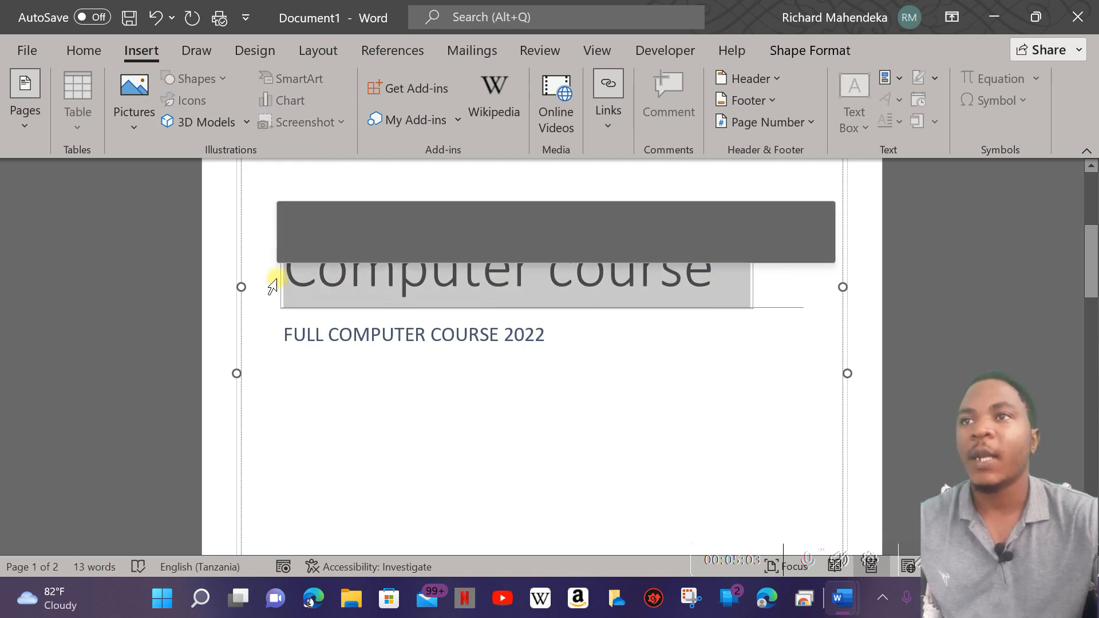
pyautogui.click(78, 51)
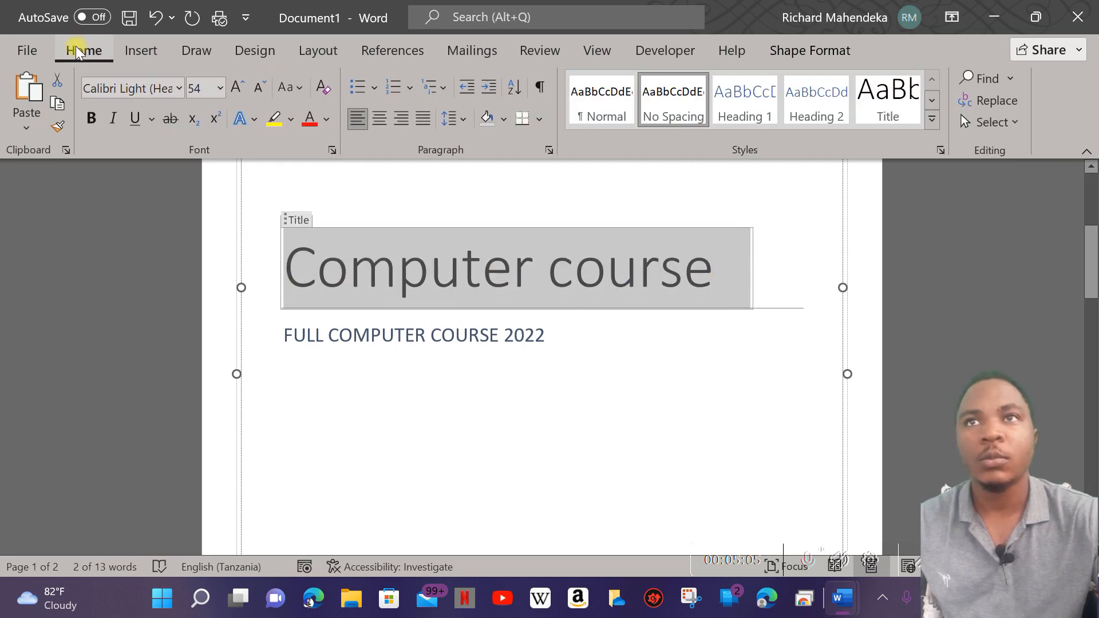
pyautogui.click(92, 118)
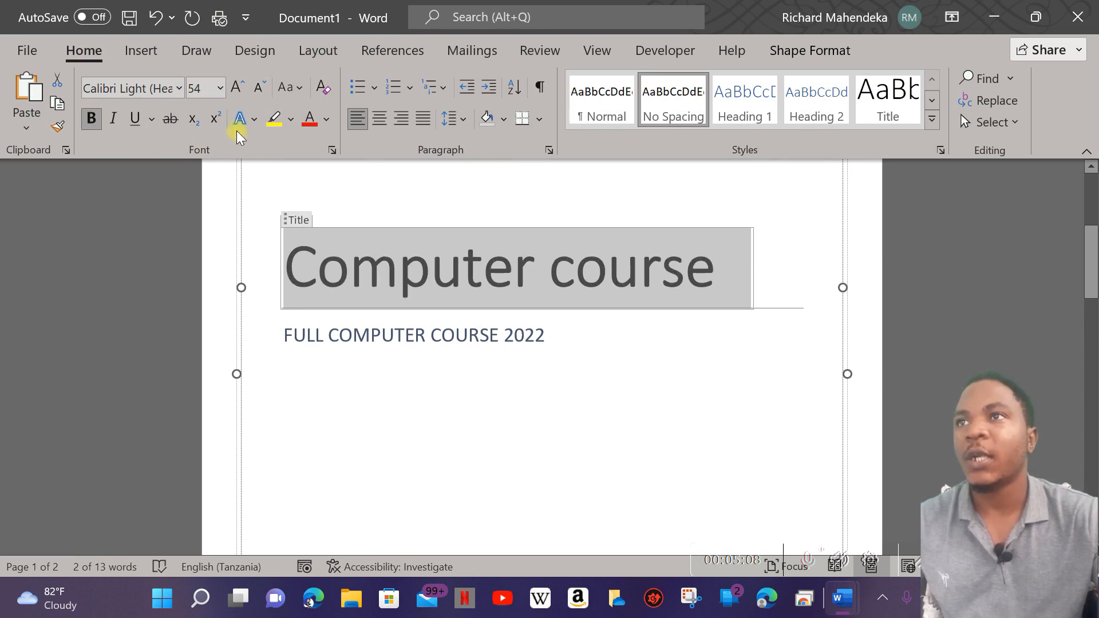
pyautogui.click(254, 120)
pyautogui.click(253, 120)
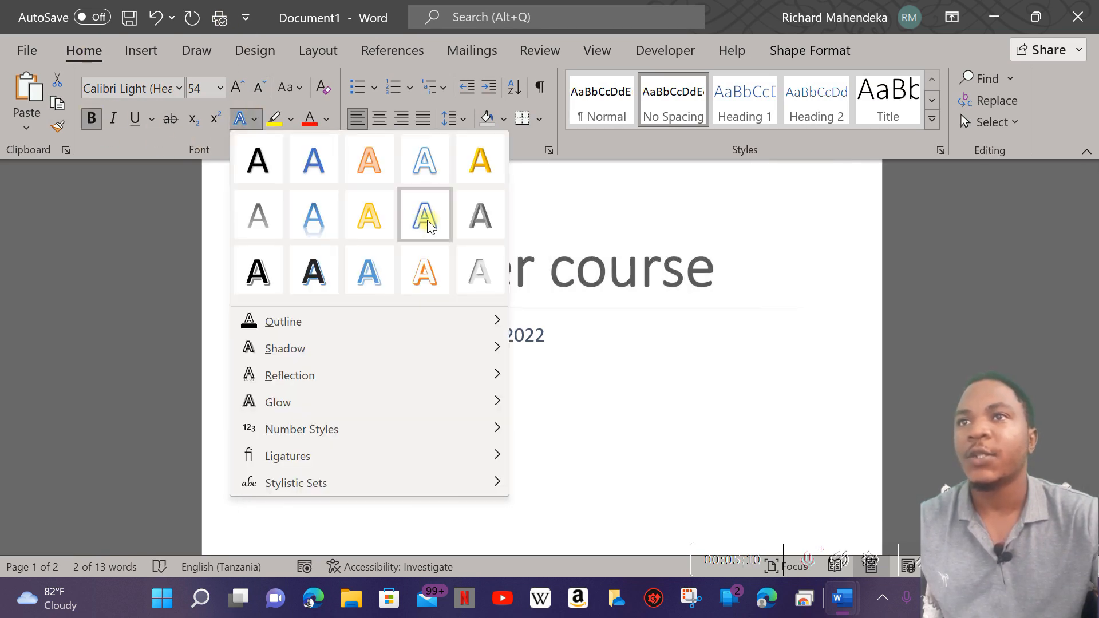
pyautogui.click(428, 172)
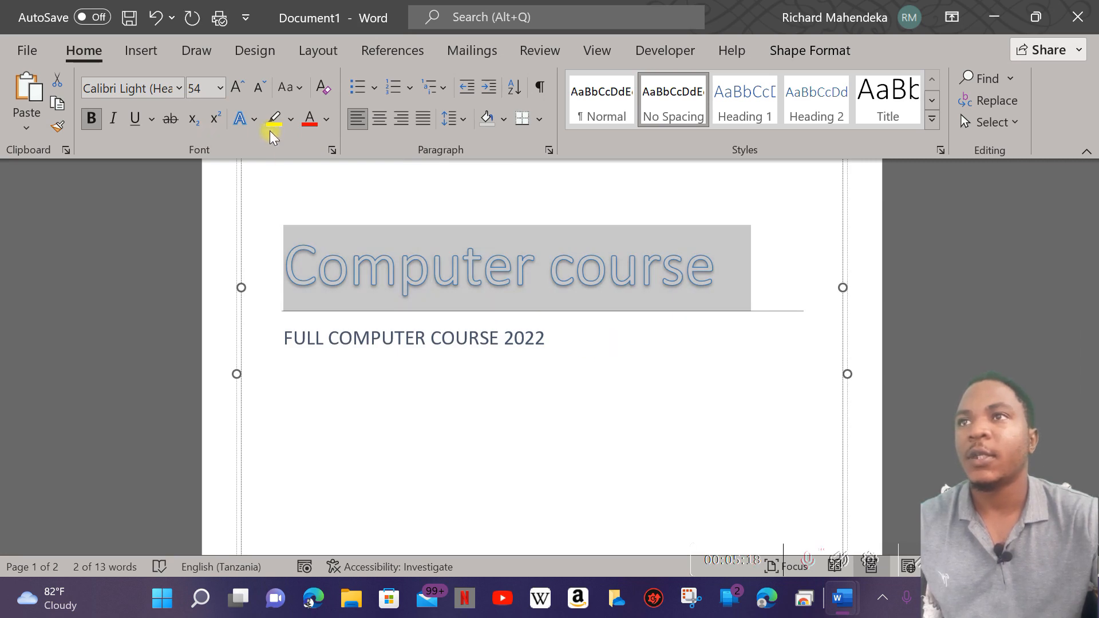
# Set the font colour of the cover page title to Blue, Accent 1, Lighter 40%.
pyautogui.click(327, 119)
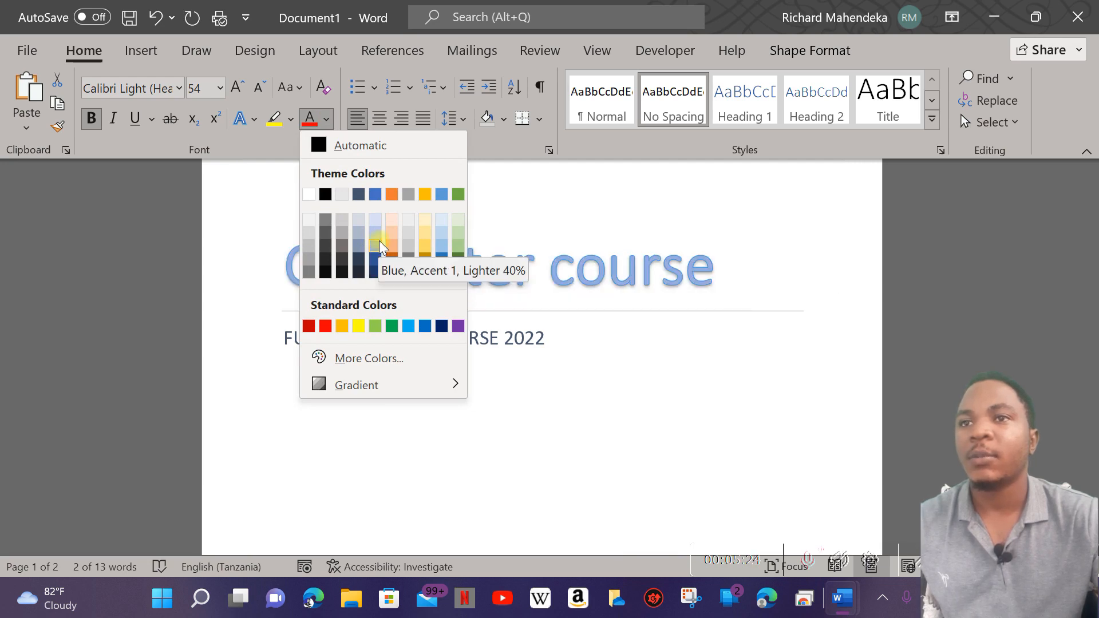
pyautogui.scroll(-3, 591, 392)
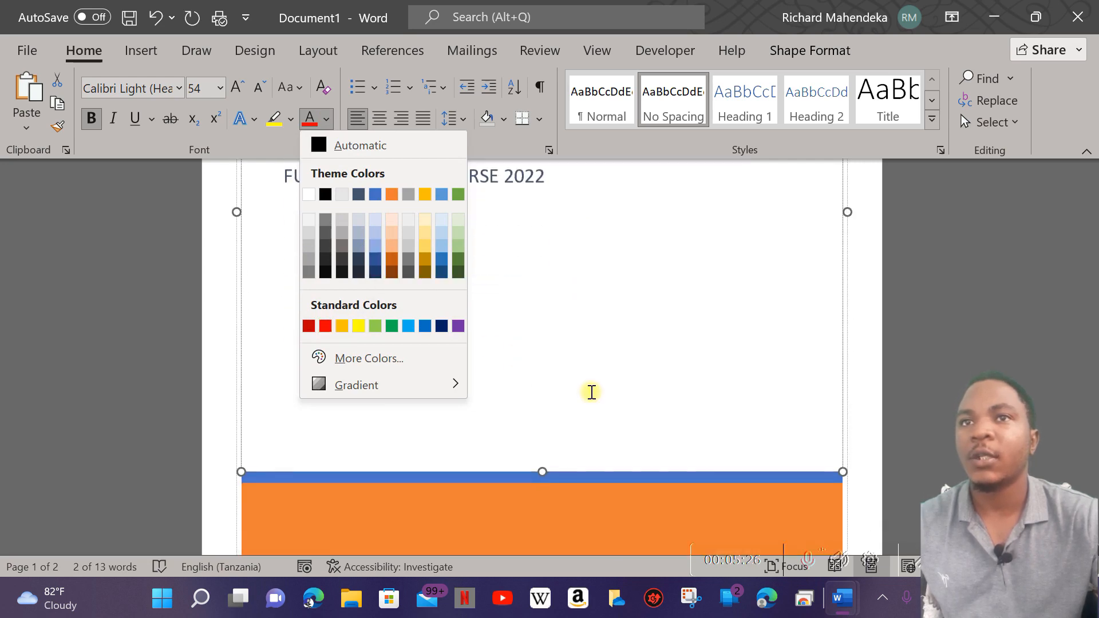
pyautogui.scroll(-3, 591, 392)
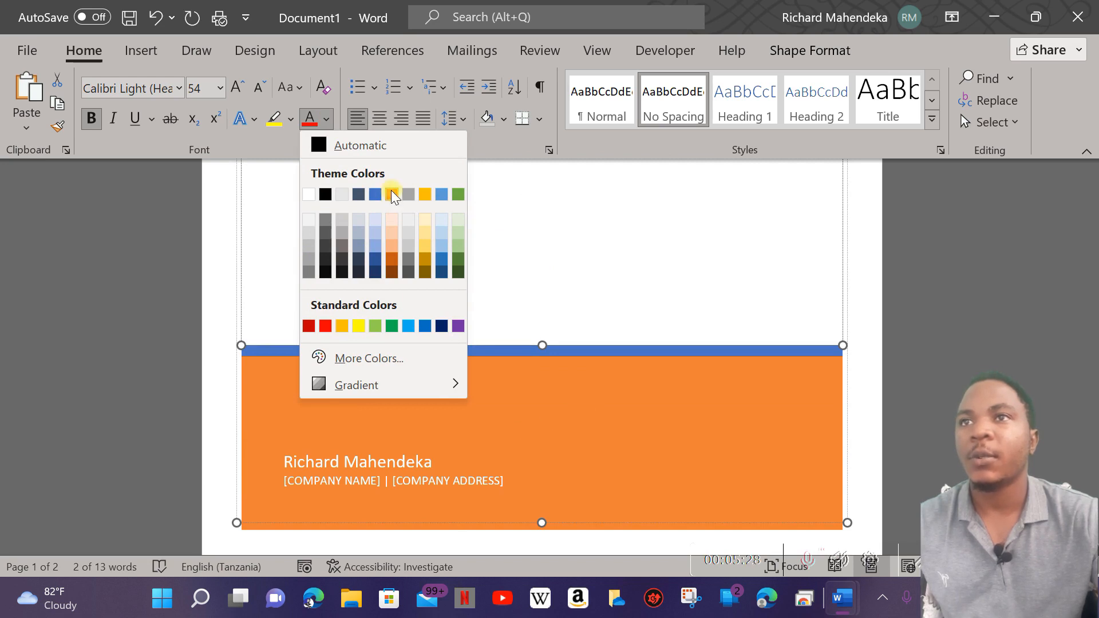
pyautogui.scroll(5, 562, 250)
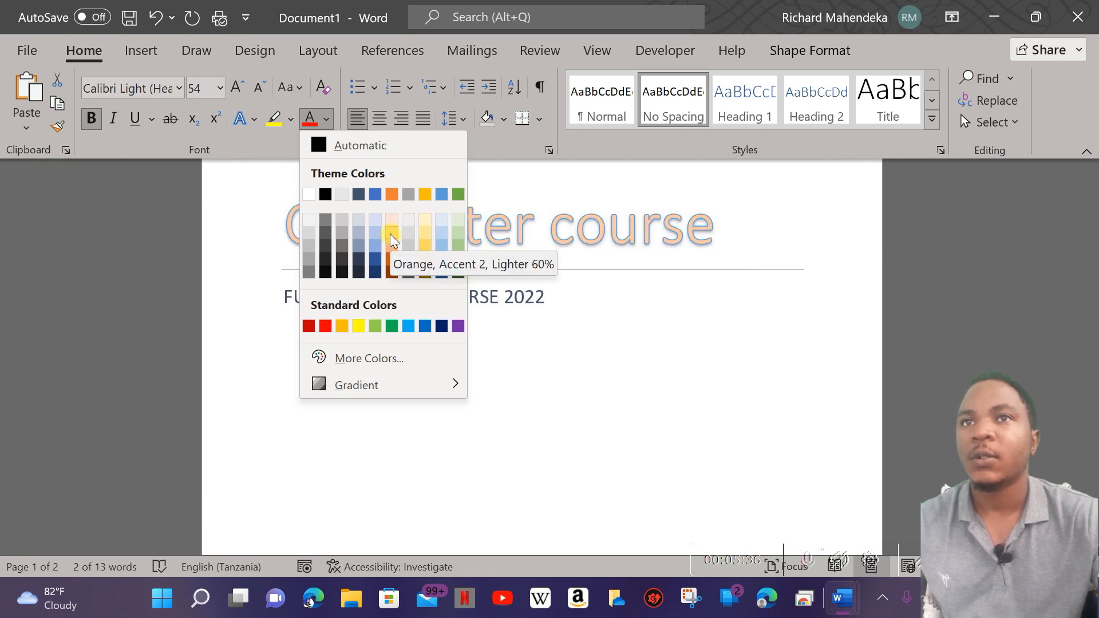
pyautogui.click(376, 261)
pyautogui.click(509, 351)
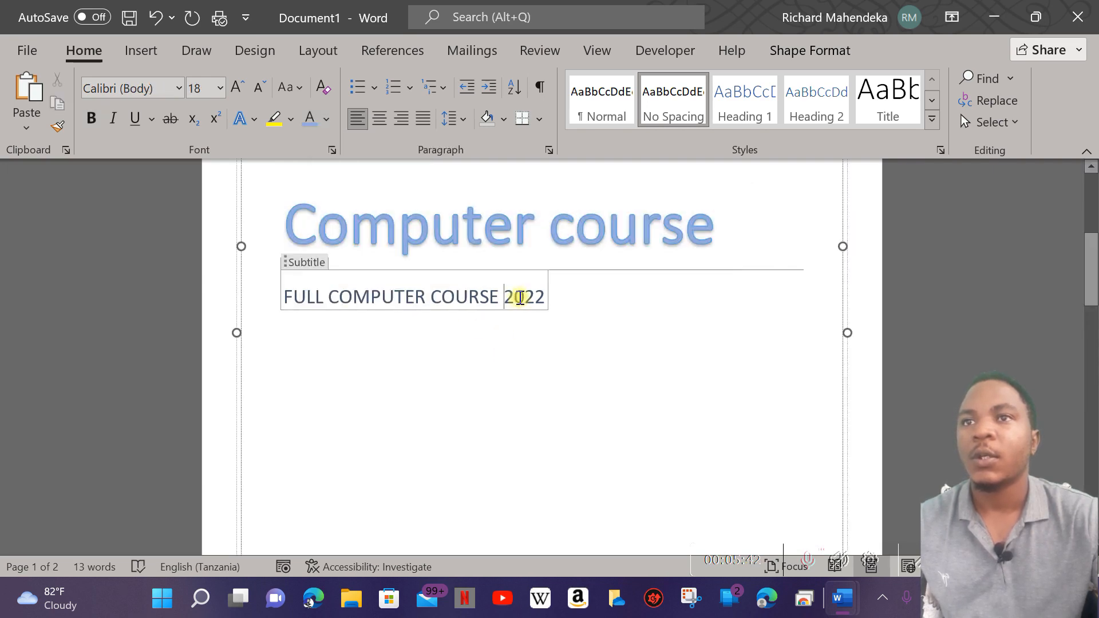
# Italicize the subtitle "FULL COMPUTER COURSE 2022" and give it the same light blue font colour as the title.
pyautogui.moveTo(544, 297); pyautogui.dragTo(299, 295)
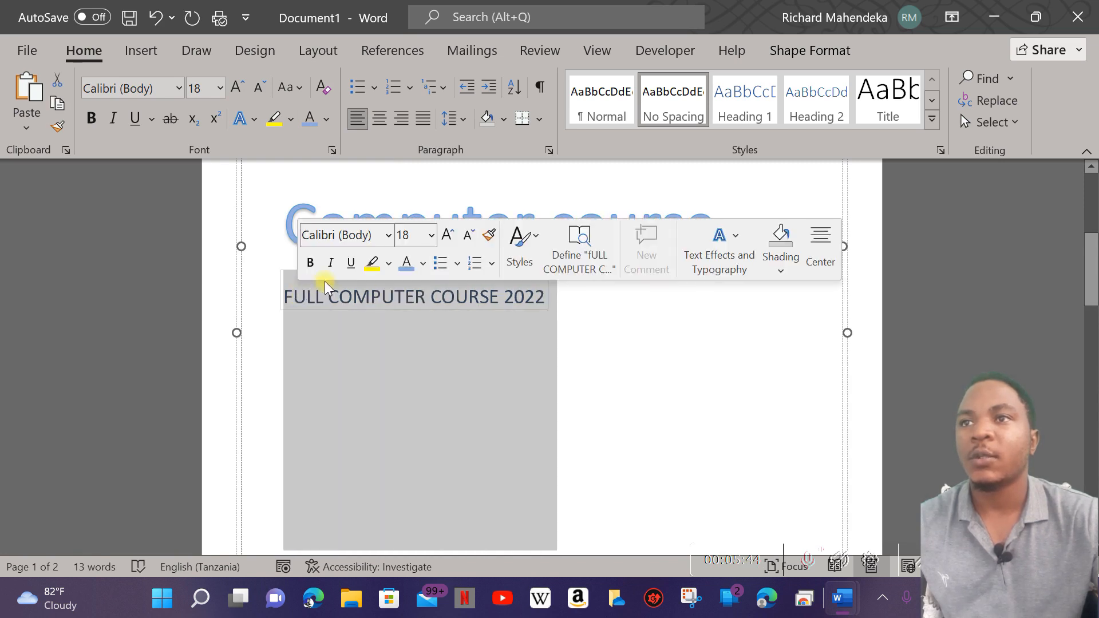
pyautogui.click(329, 263)
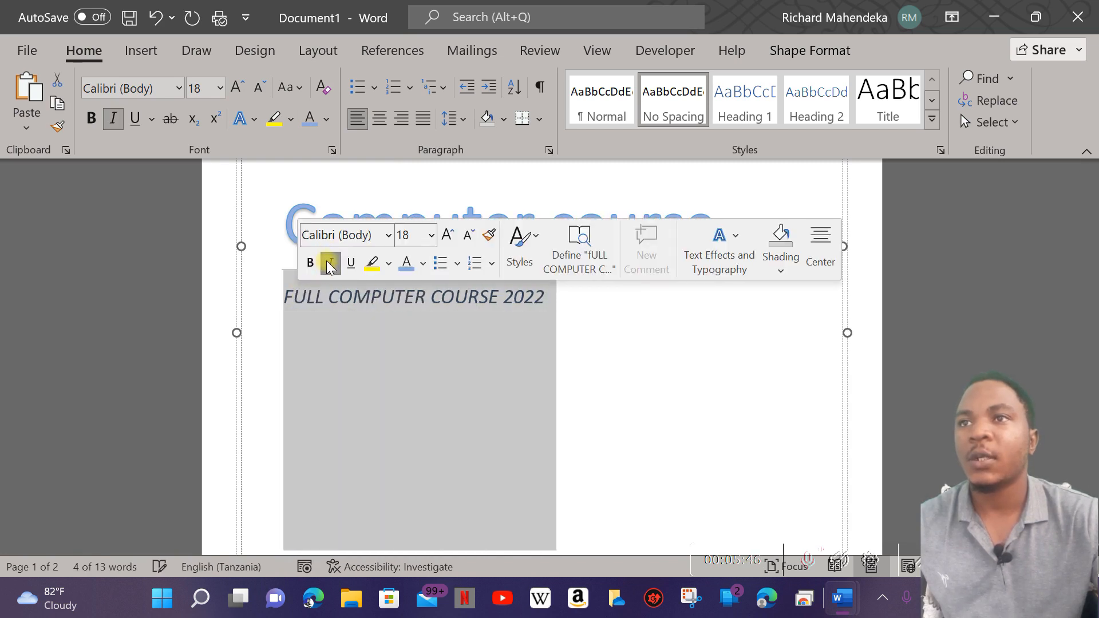
pyautogui.click(412, 267)
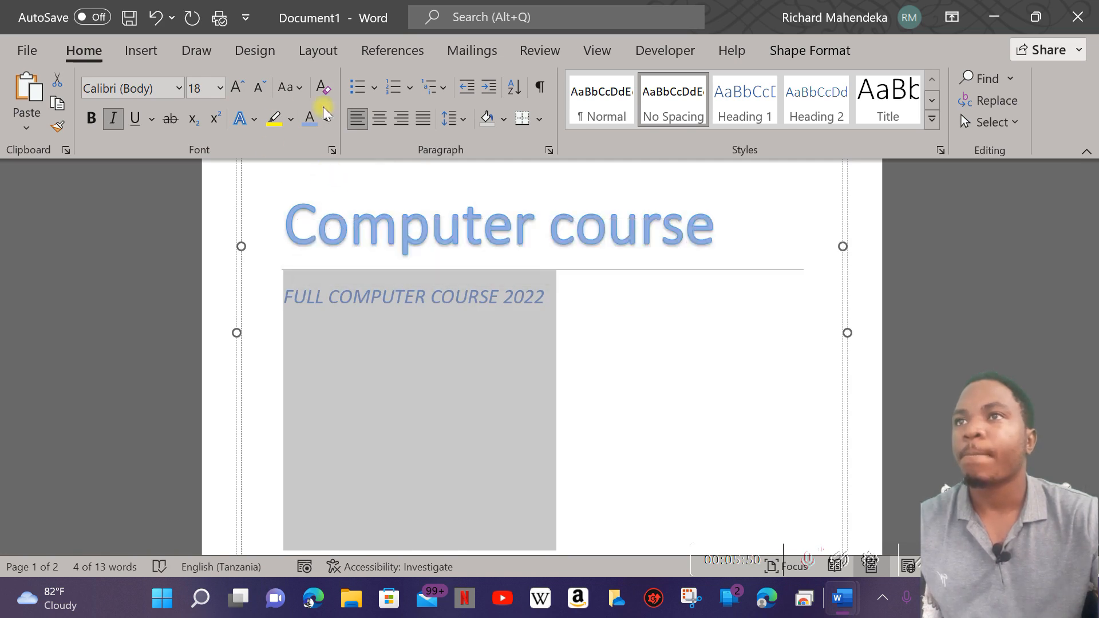
pyautogui.click(524, 296)
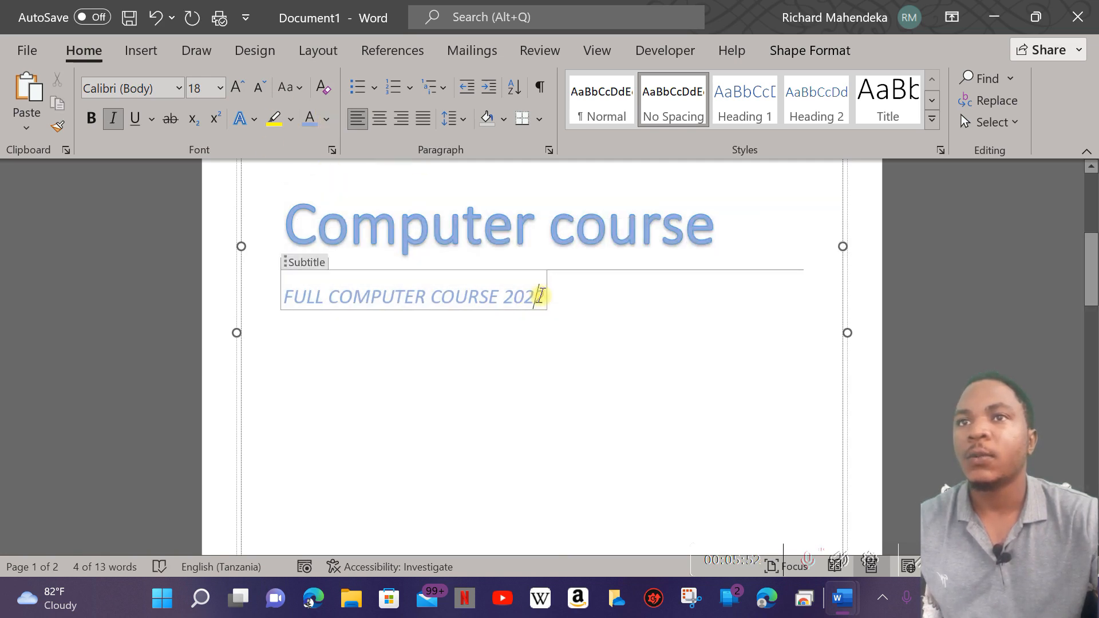
# Examine the available styles and shape fill options for the subtitle, and leave the subtitle text selected.
pyautogui.moveTo(537, 296); pyautogui.dragTo(301, 294)
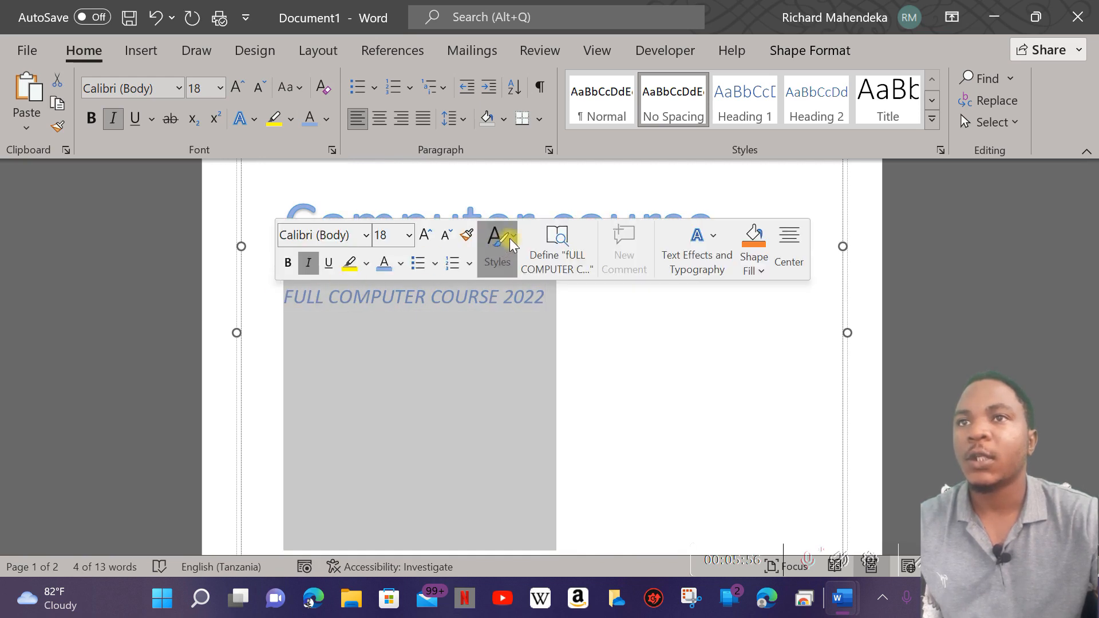
pyautogui.click(496, 243)
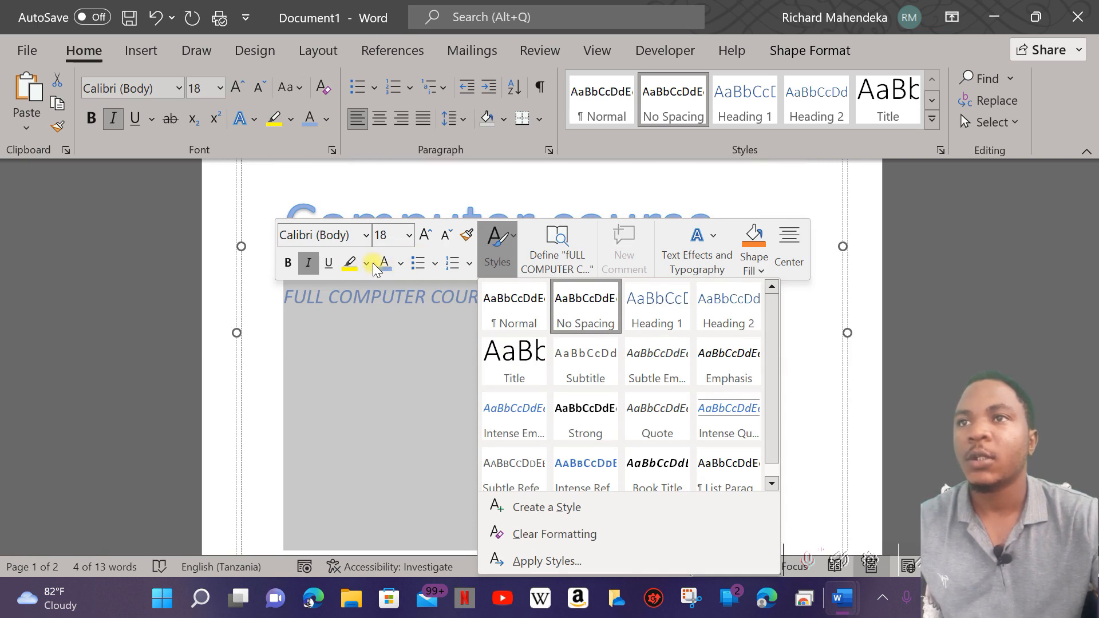
pyautogui.click(757, 268)
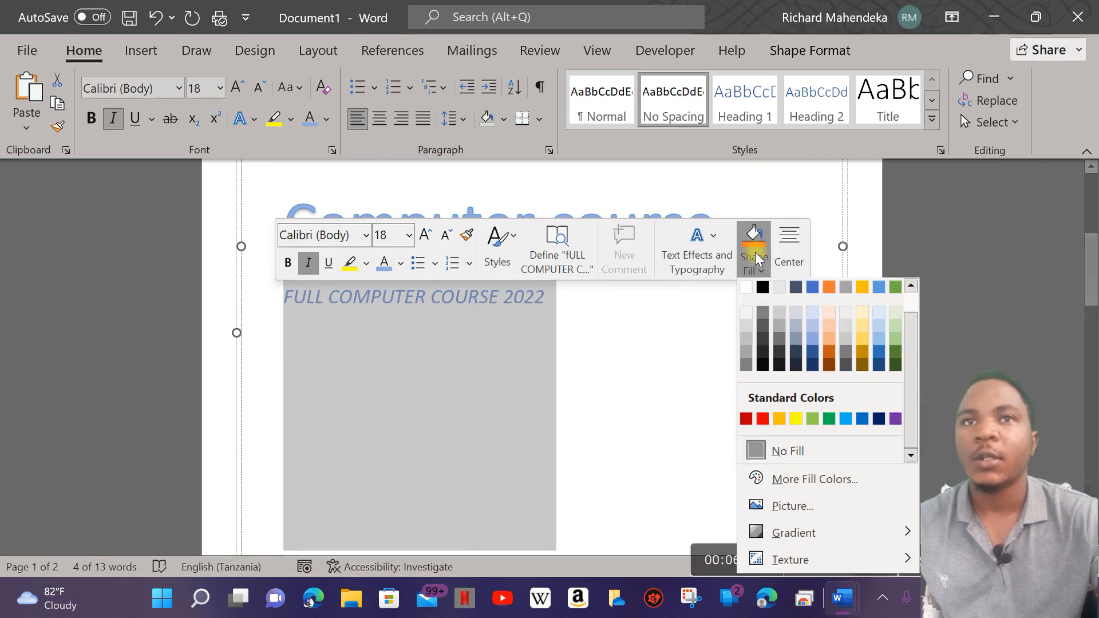
pyautogui.click(546, 298)
pyautogui.tripleClick(479, 295)
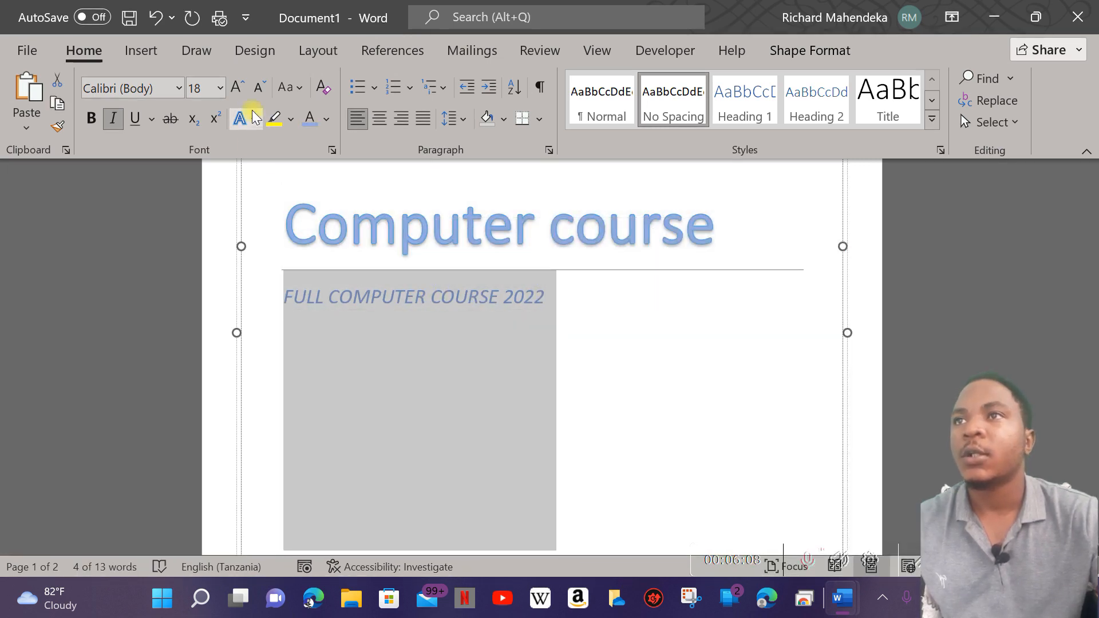
# Make the selected subtitle bold and apply a text effect with an orange outline to it.
pyautogui.click(92, 120)
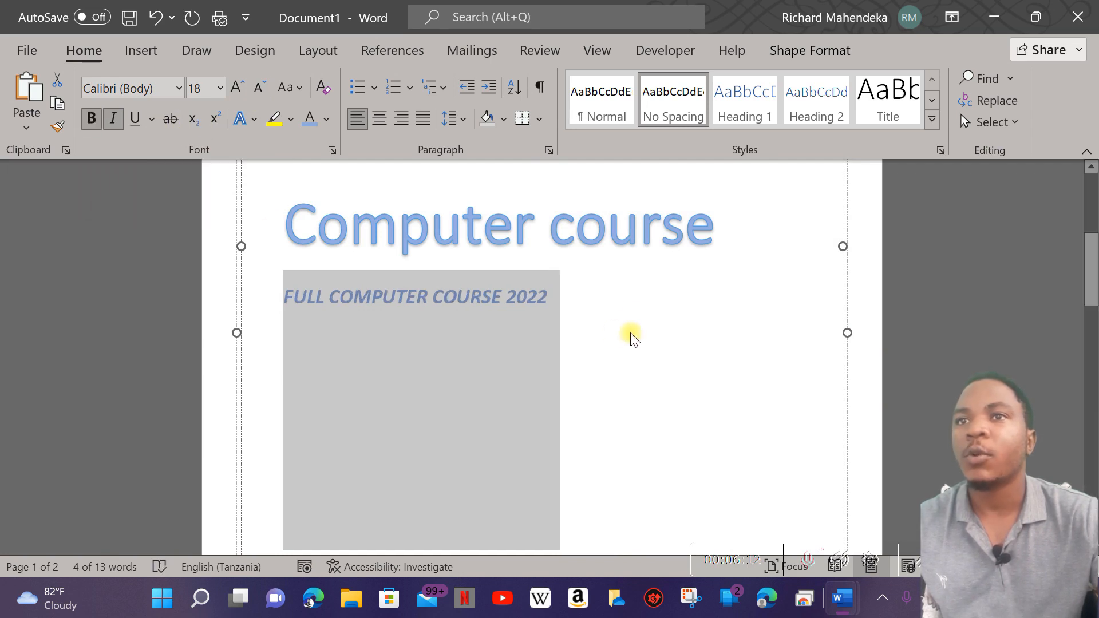
pyautogui.click(251, 124)
pyautogui.click(362, 166)
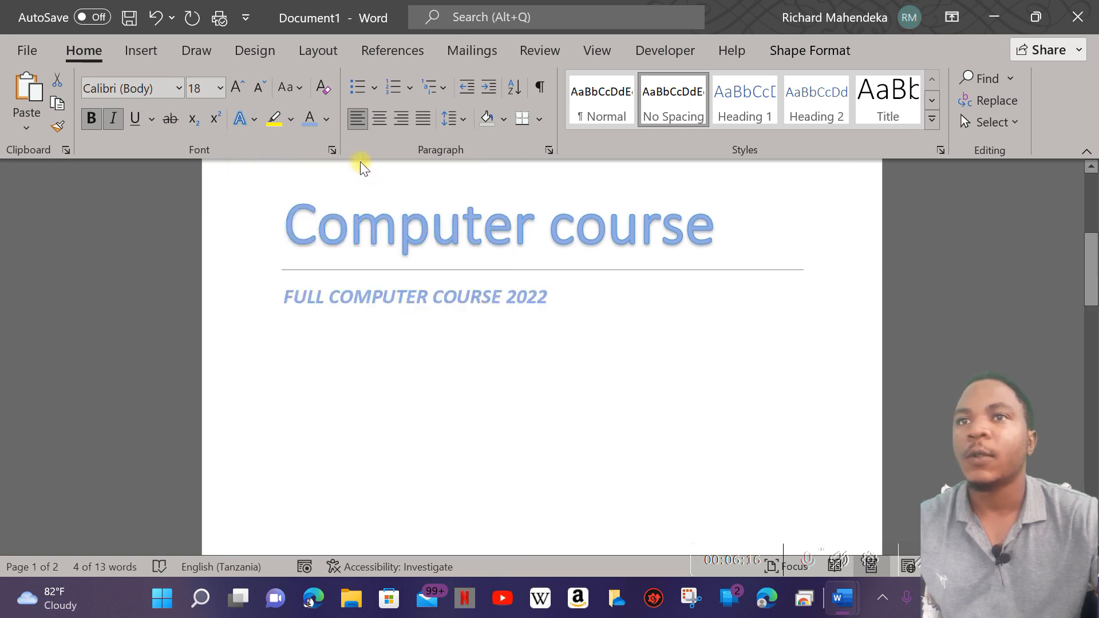
pyautogui.click(620, 320)
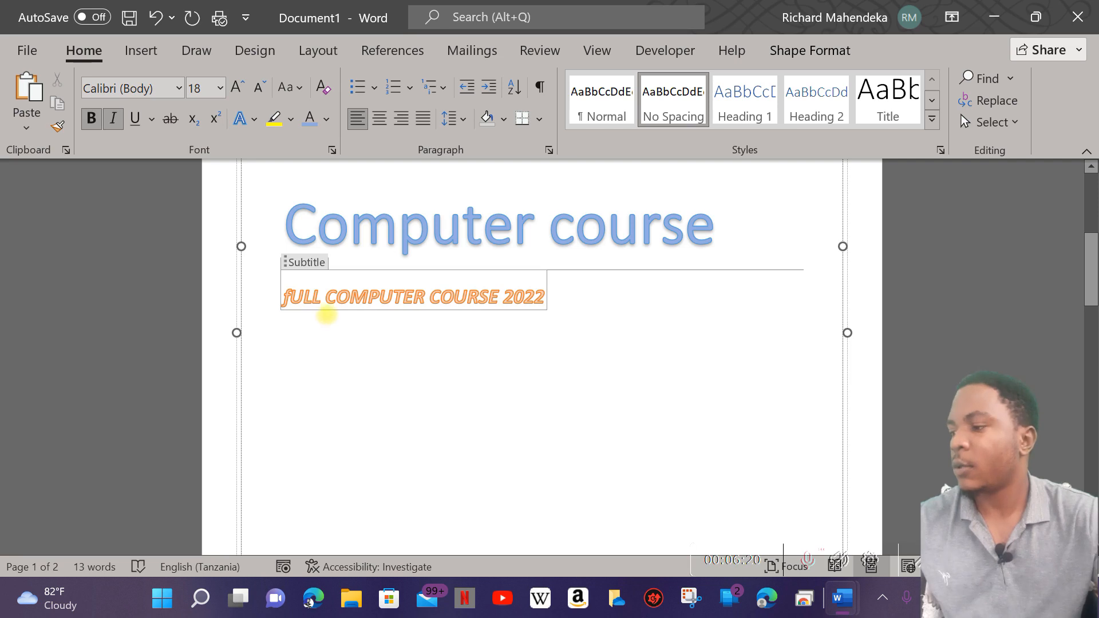
# Retype the first letter of the subtitle as a capital so it reads "FULL COMPUTER COURSE 2022".
pyautogui.press('BackSpace')
pyautogui.write('f')
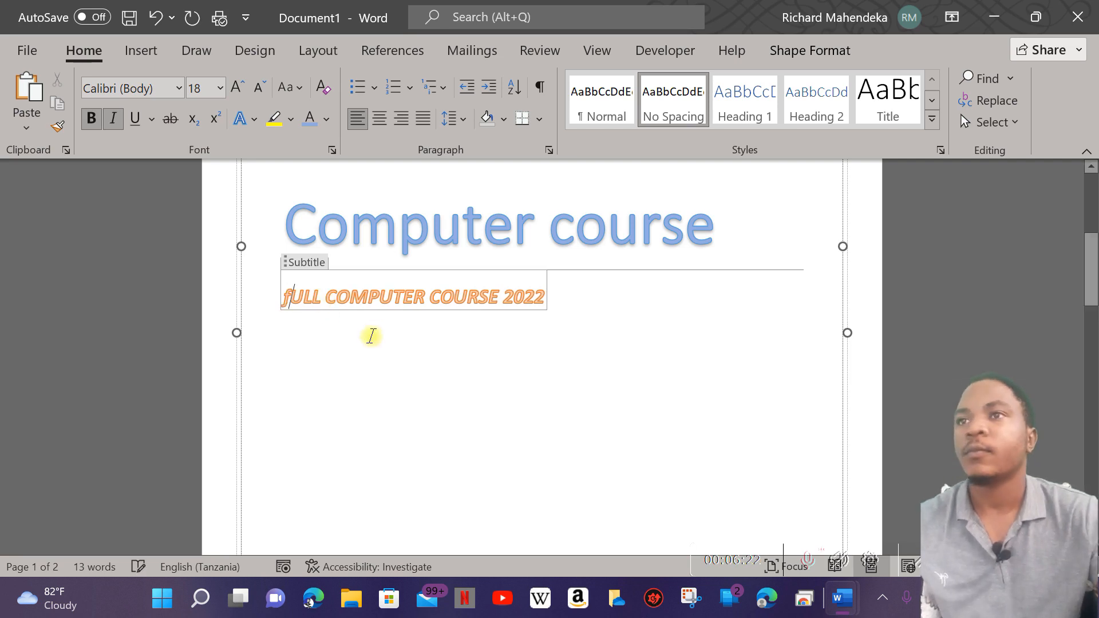
pyautogui.press('BackSpace')
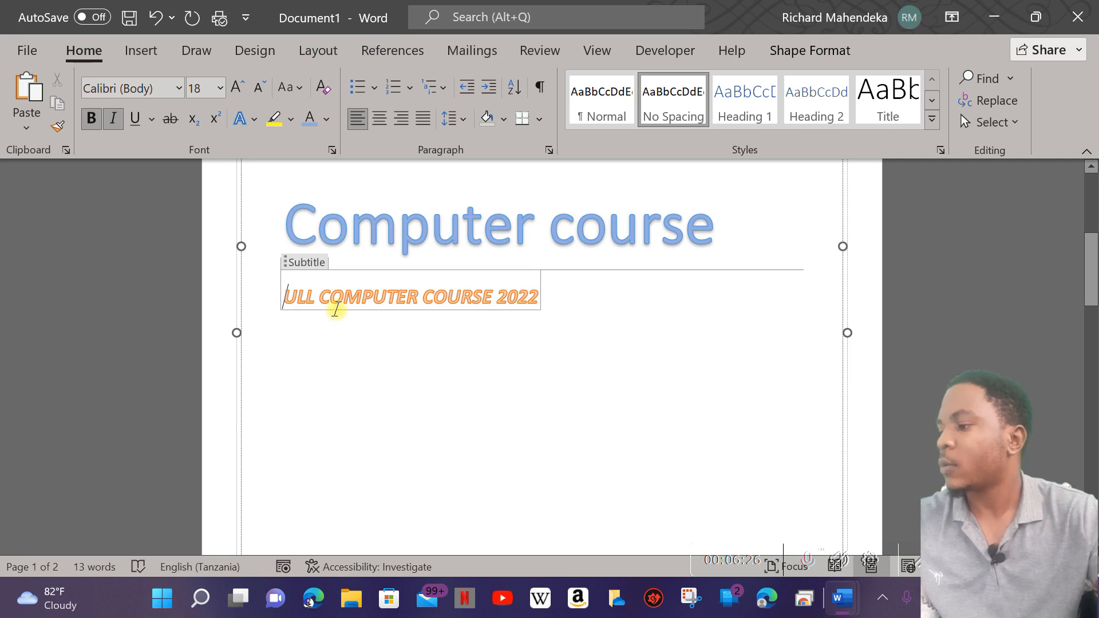
pyautogui.write('F')
pyautogui.click(355, 309)
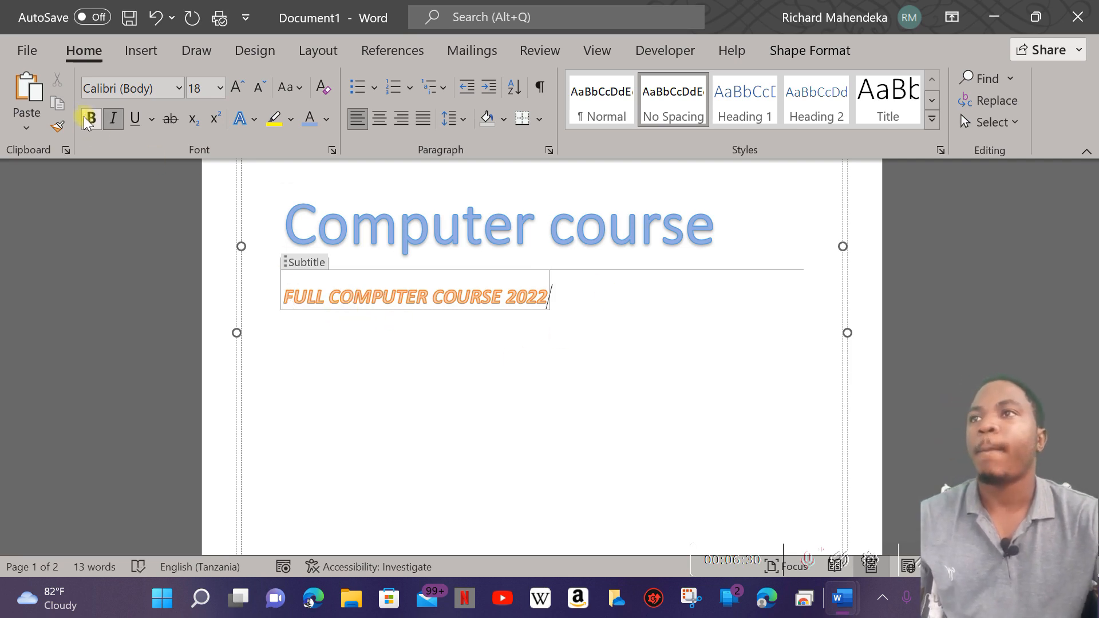
# Examine the author, company name and company address fields in the cover page's orange block.
pyautogui.scroll(-6, 643, 239)
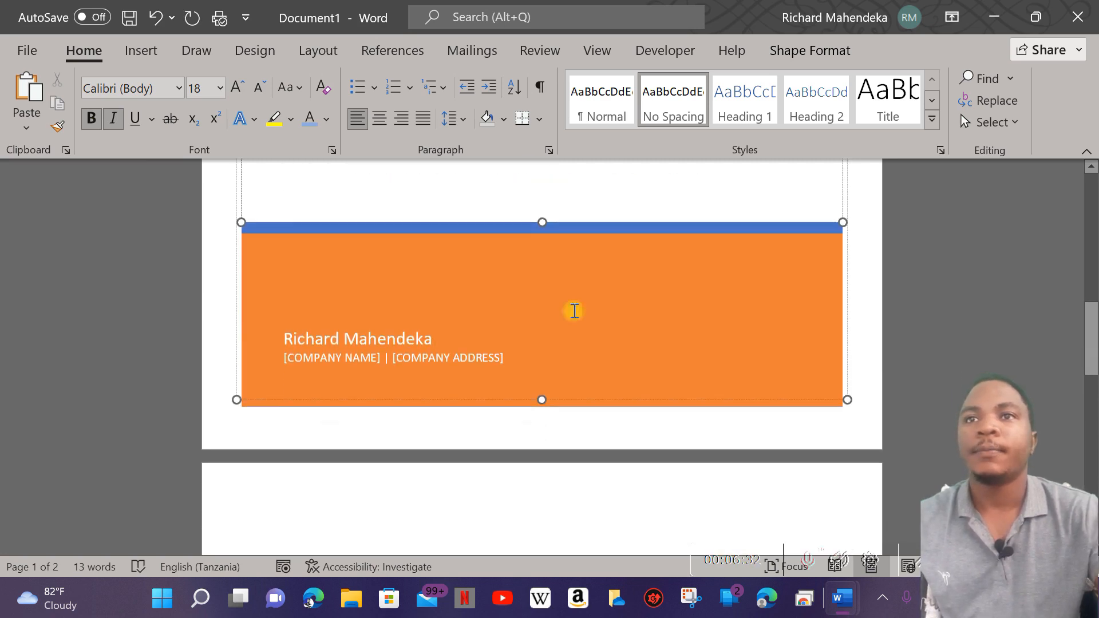
pyautogui.click(463, 293)
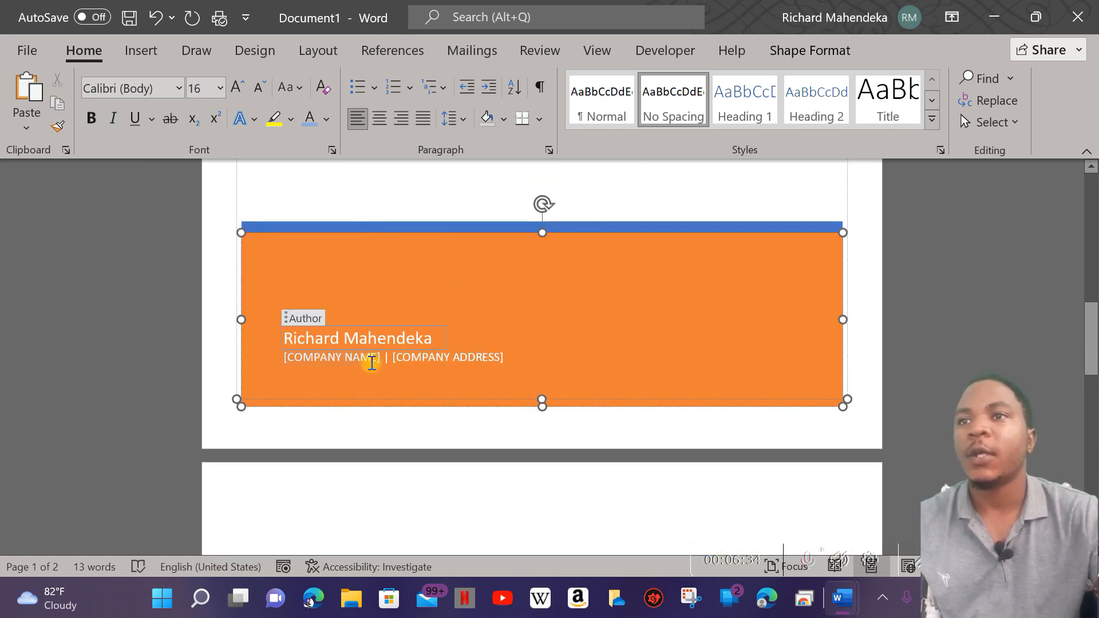
pyautogui.click(360, 363)
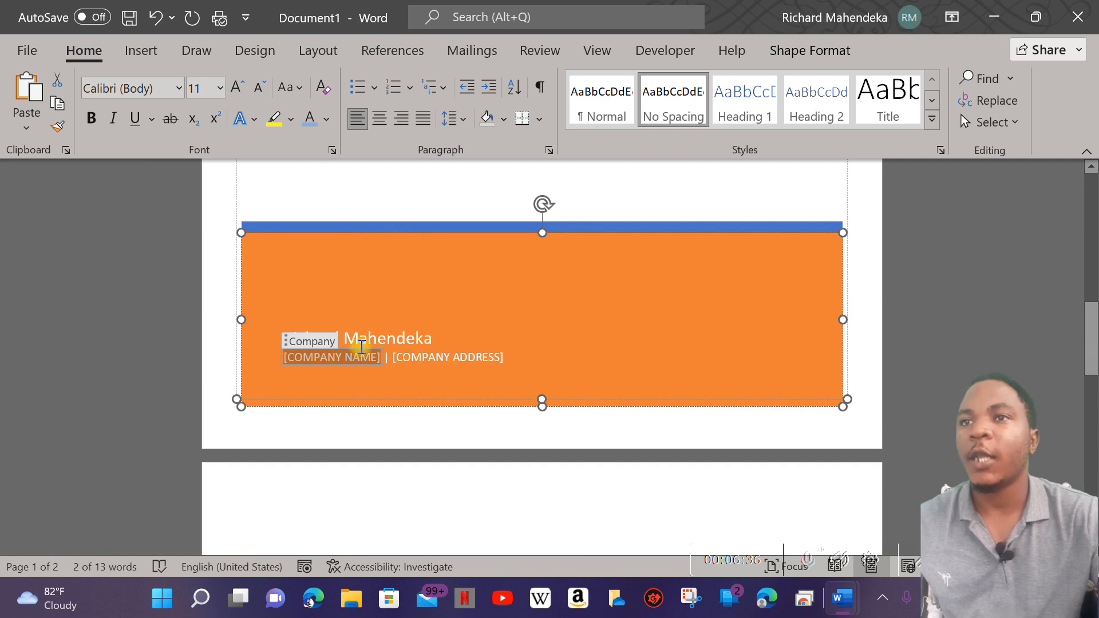
pyautogui.click(442, 357)
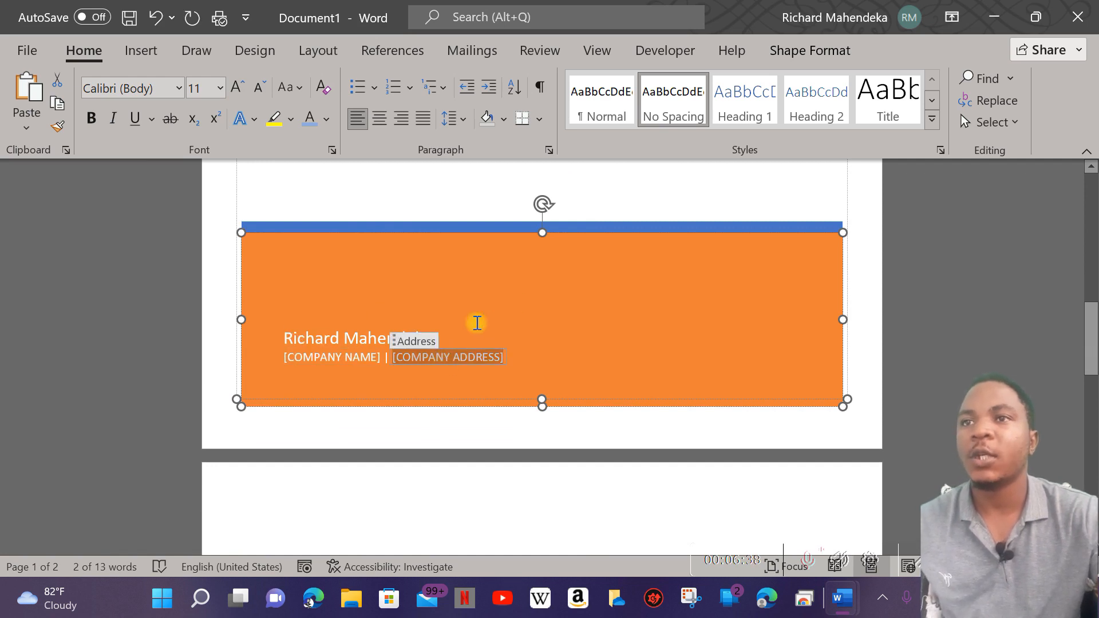
pyautogui.click(346, 322)
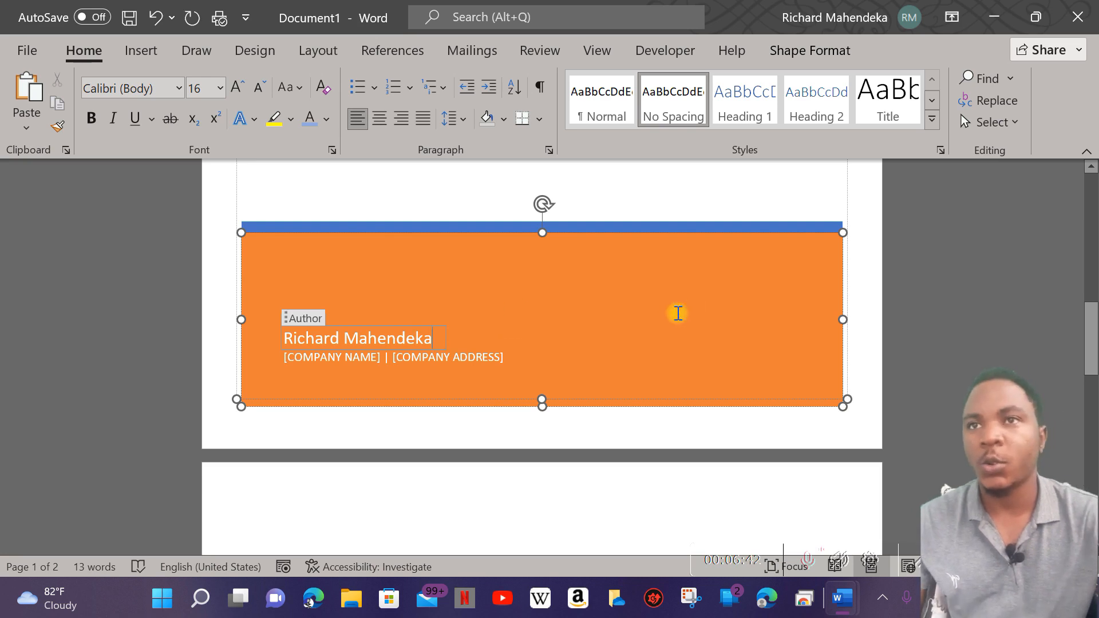
pyautogui.scroll(3, 665, 313)
pyautogui.scroll(4, 665, 312)
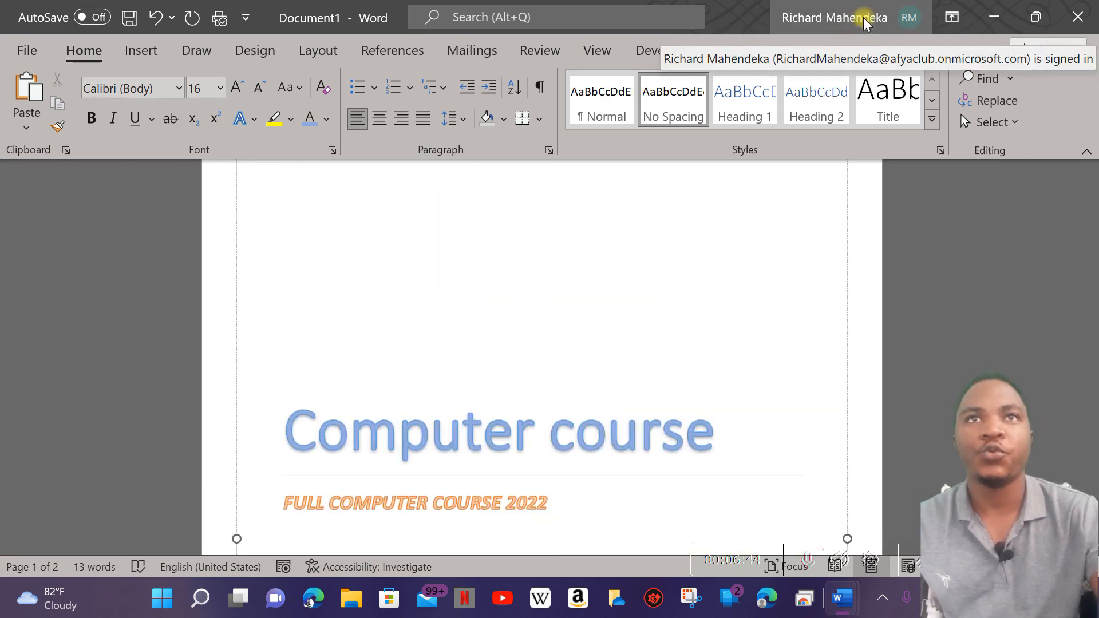
pyautogui.scroll(-7, 605, 324)
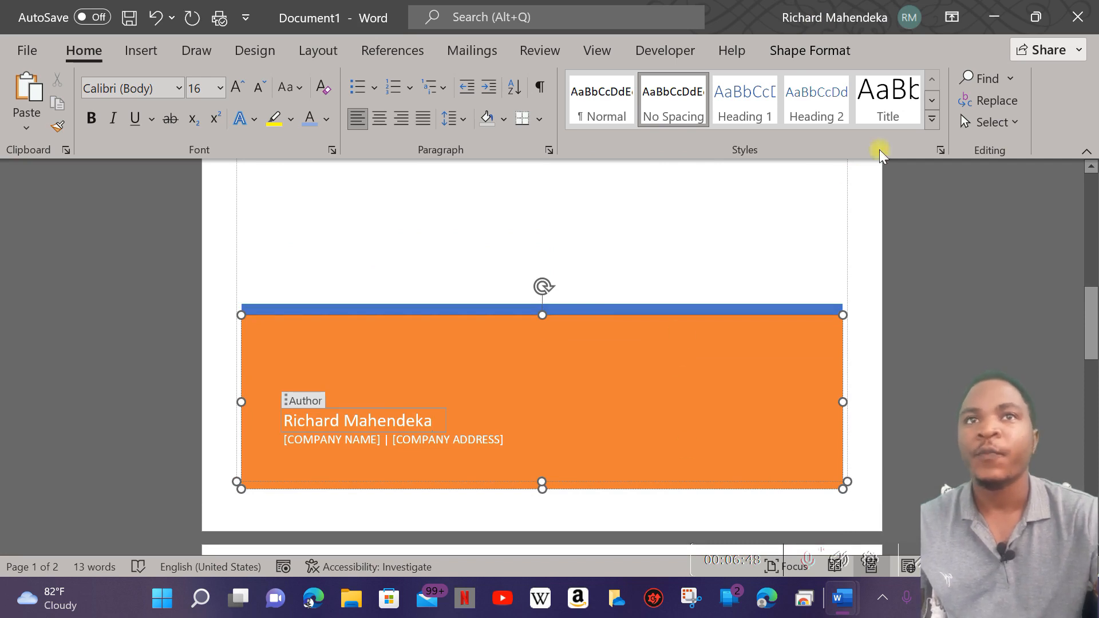
# Zoom the document out to 60% with the window temporarily reduced, and restore the window to full size.
pyautogui.click(1022, 15)
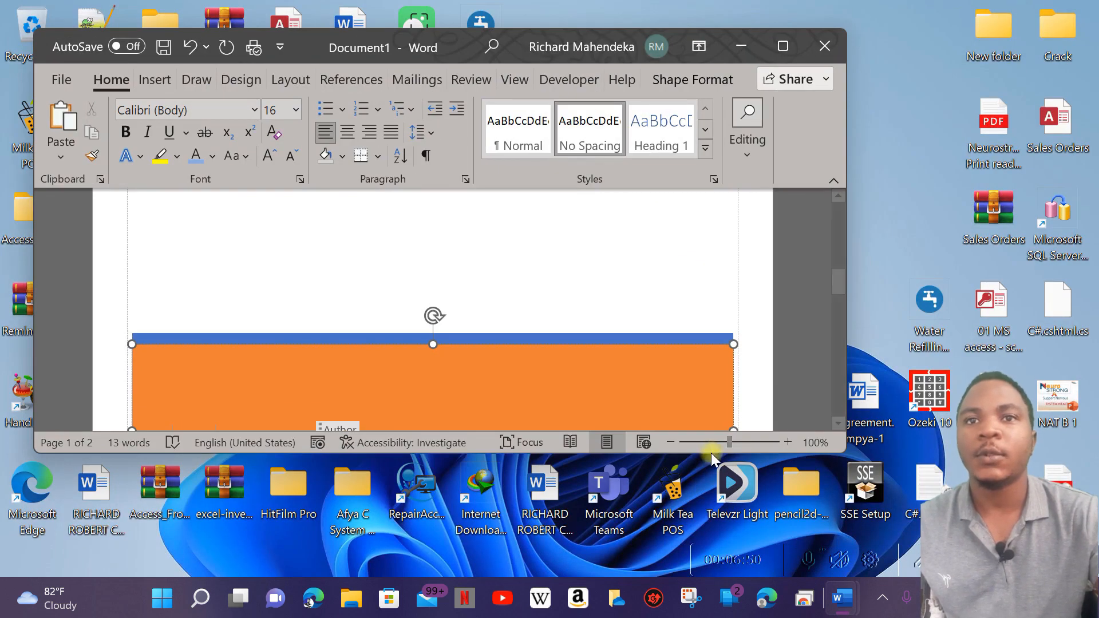
pyautogui.moveTo(726, 440); pyautogui.dragTo(712, 445)
pyautogui.moveTo(685, 447); pyautogui.dragTo(669, 445)
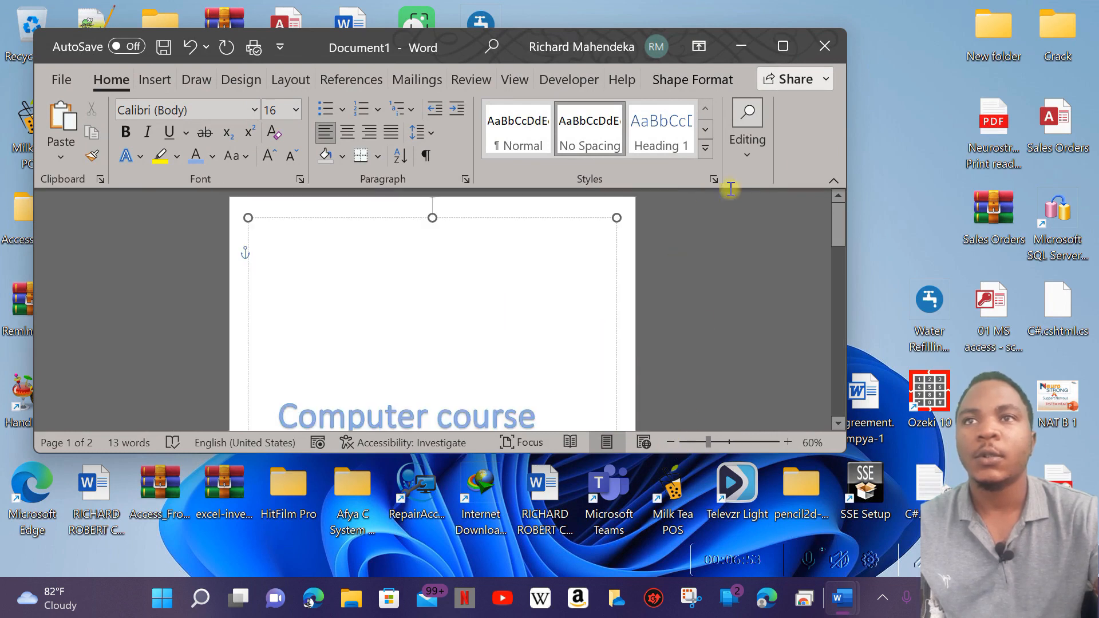
pyautogui.click(782, 46)
pyautogui.scroll(-2, 364, 372)
pyautogui.scroll(-1, 367, 371)
pyautogui.click(676, 327)
pyautogui.scroll(3, 412, 358)
pyautogui.scroll(-3, 466, 278)
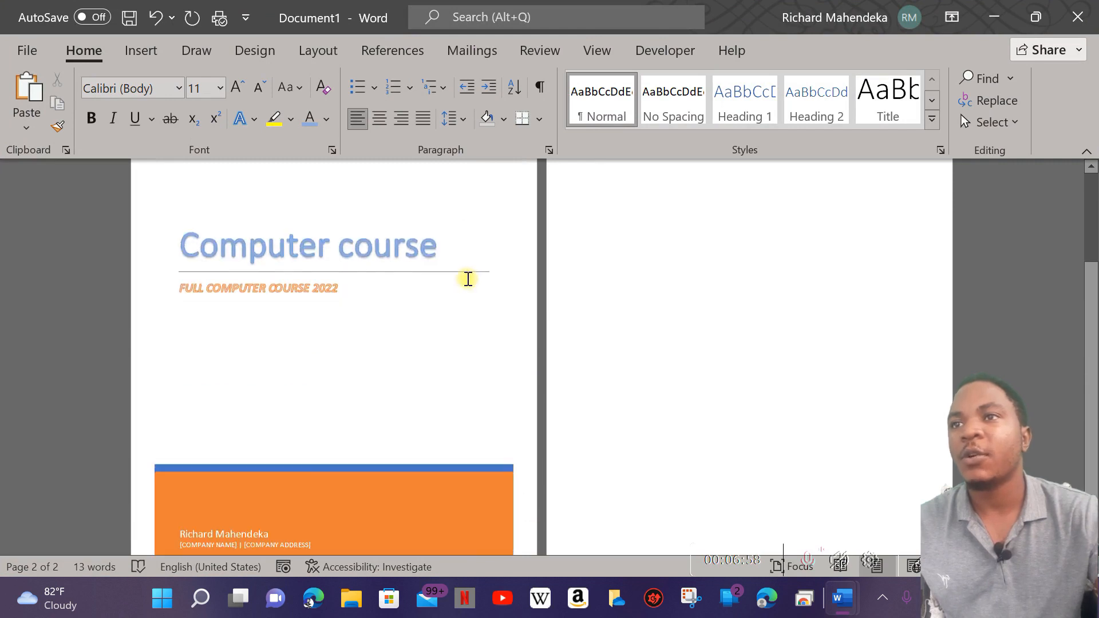
# Alternate between the cover page title box and the blank second page to examine when shape formatting is offered.
pyautogui.scroll(3, 447, 359)
pyautogui.click(405, 227)
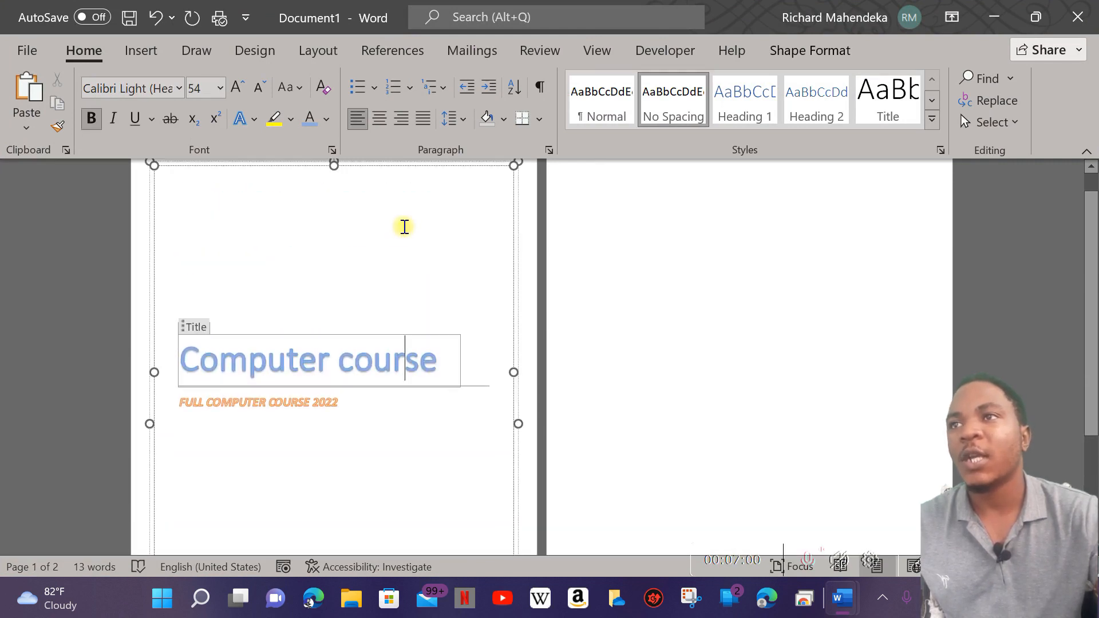
pyautogui.click(203, 170)
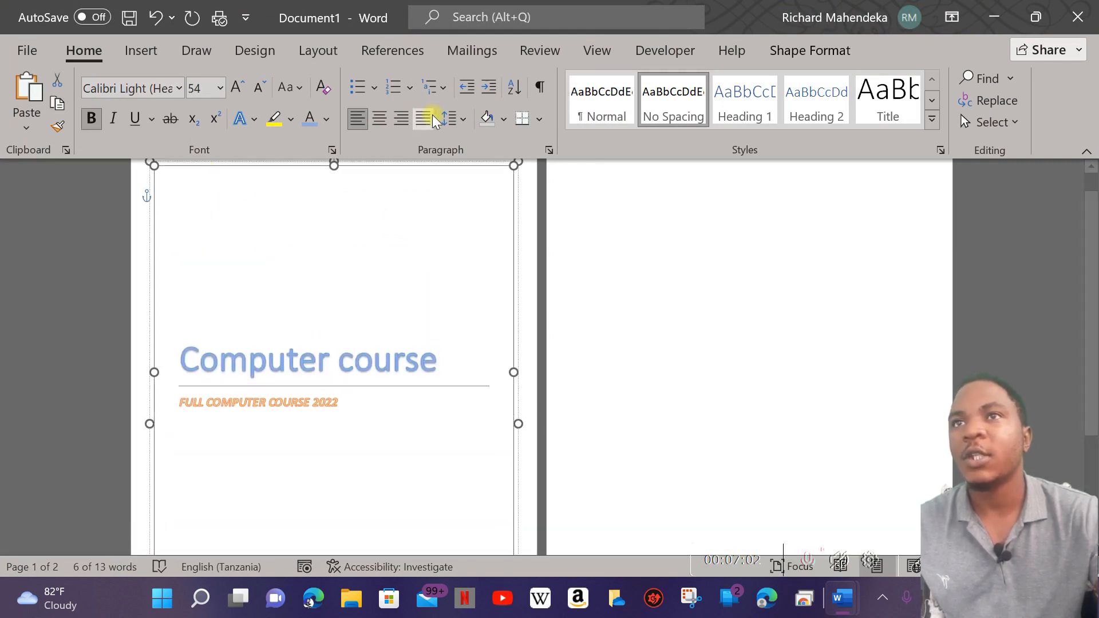
pyautogui.click(682, 265)
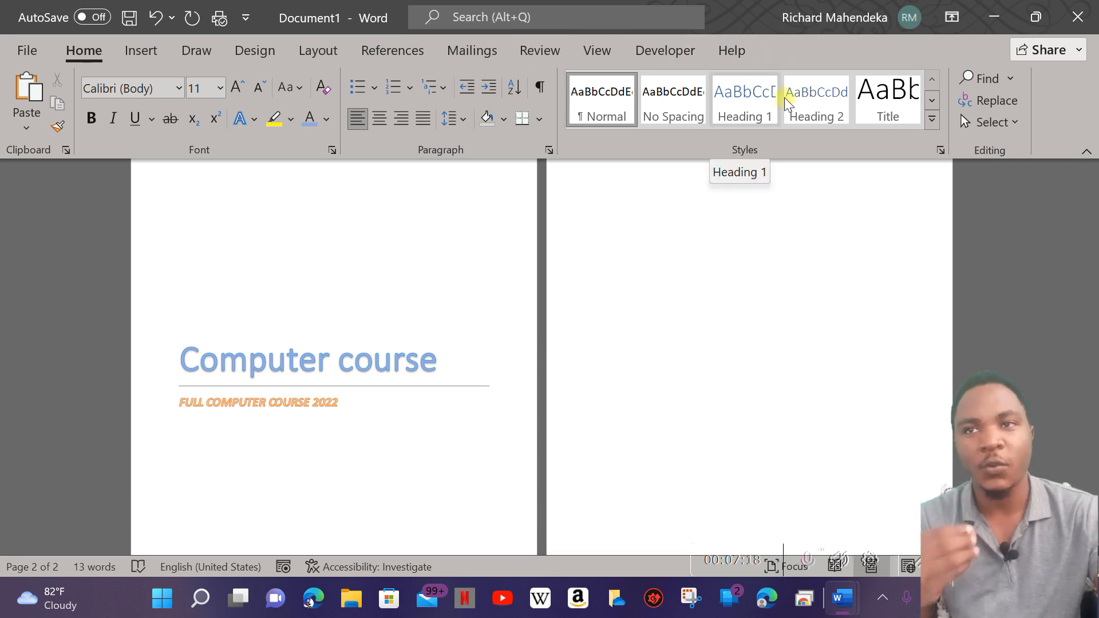
pyautogui.click(356, 237)
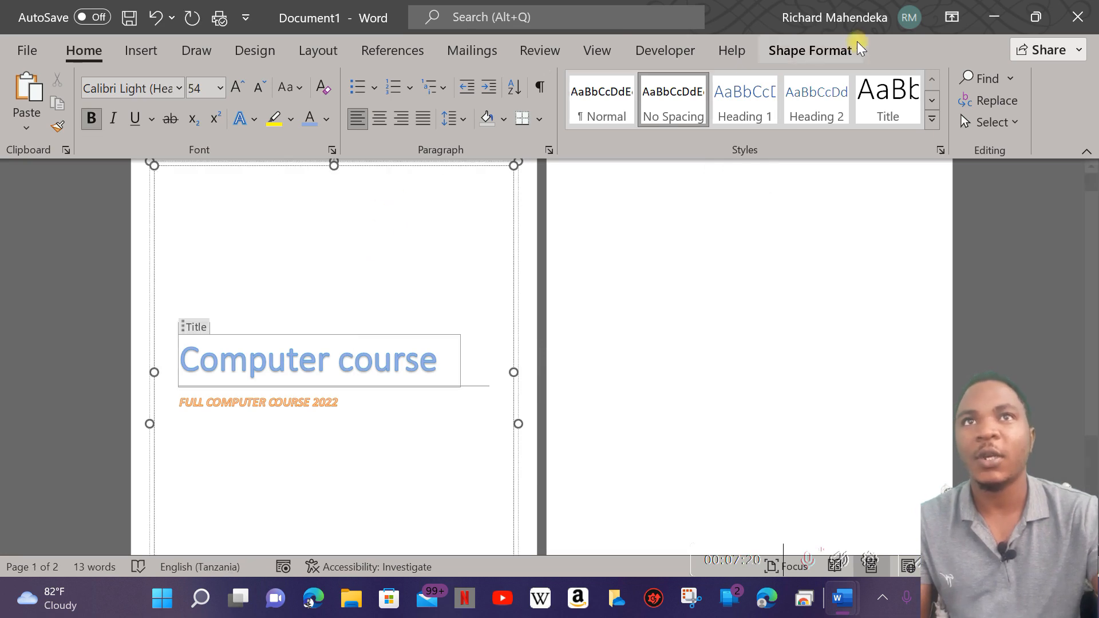
pyautogui.click(741, 324)
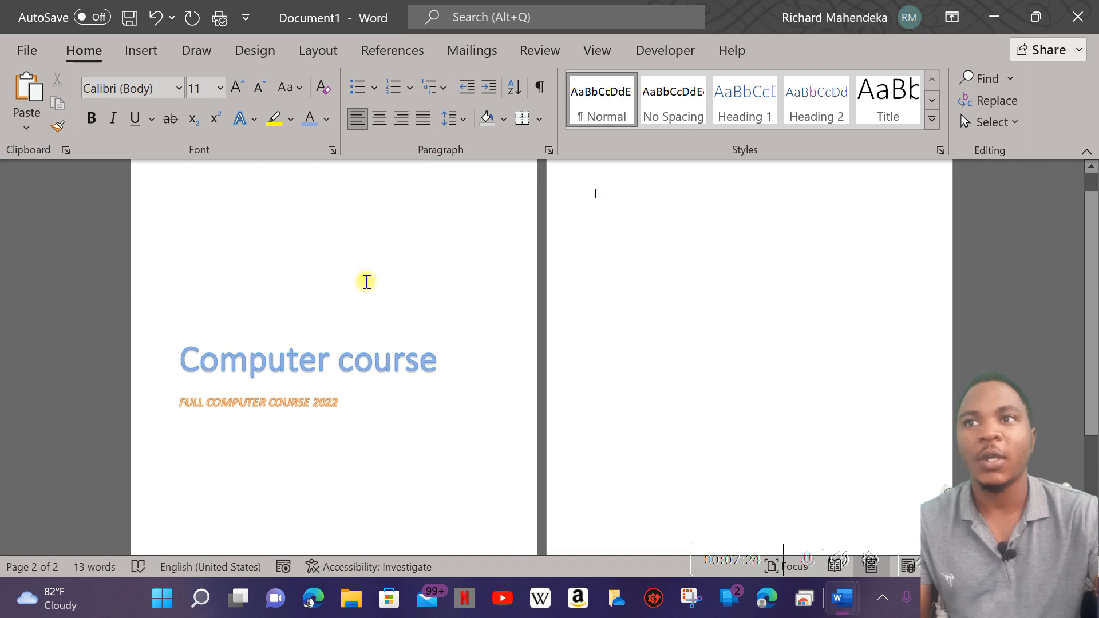
pyautogui.click(354, 259)
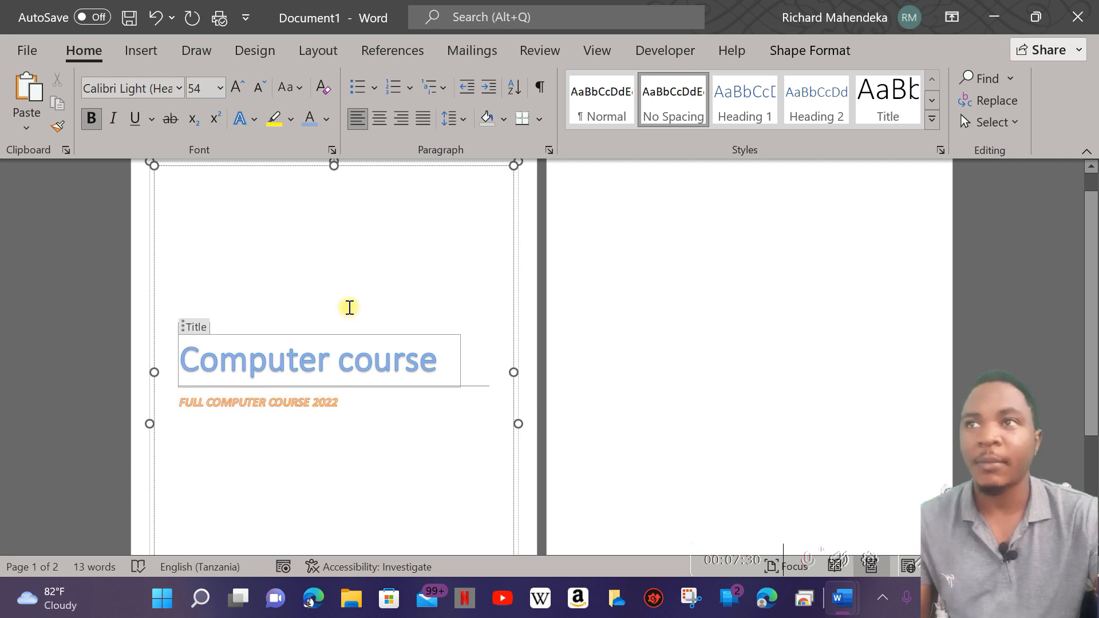
pyautogui.scroll(-4, 351, 306)
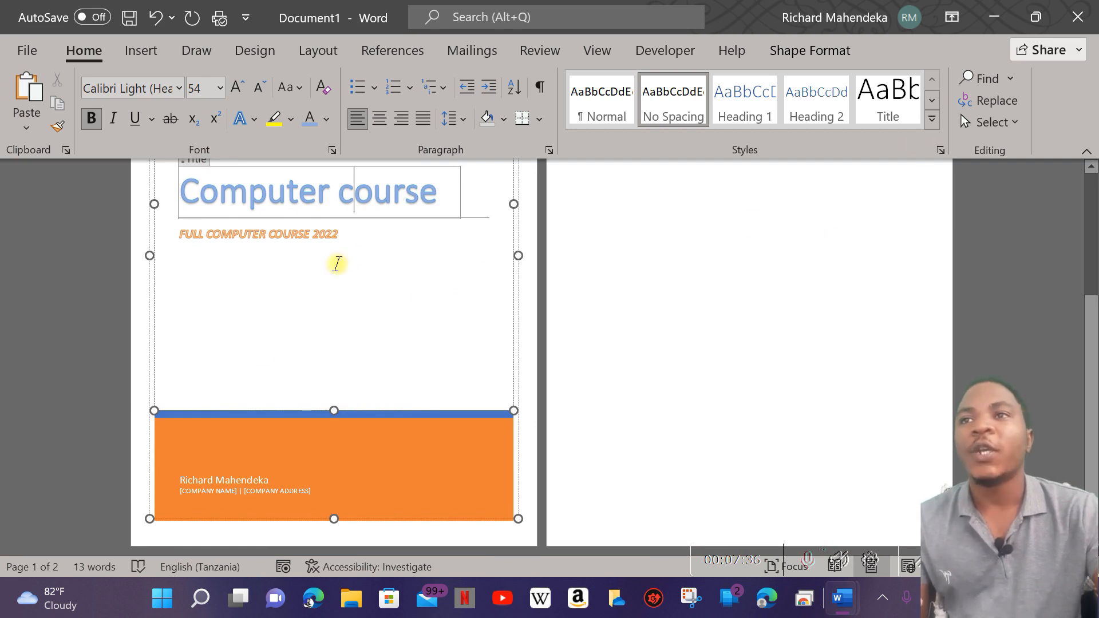
pyautogui.scroll(3, 265, 364)
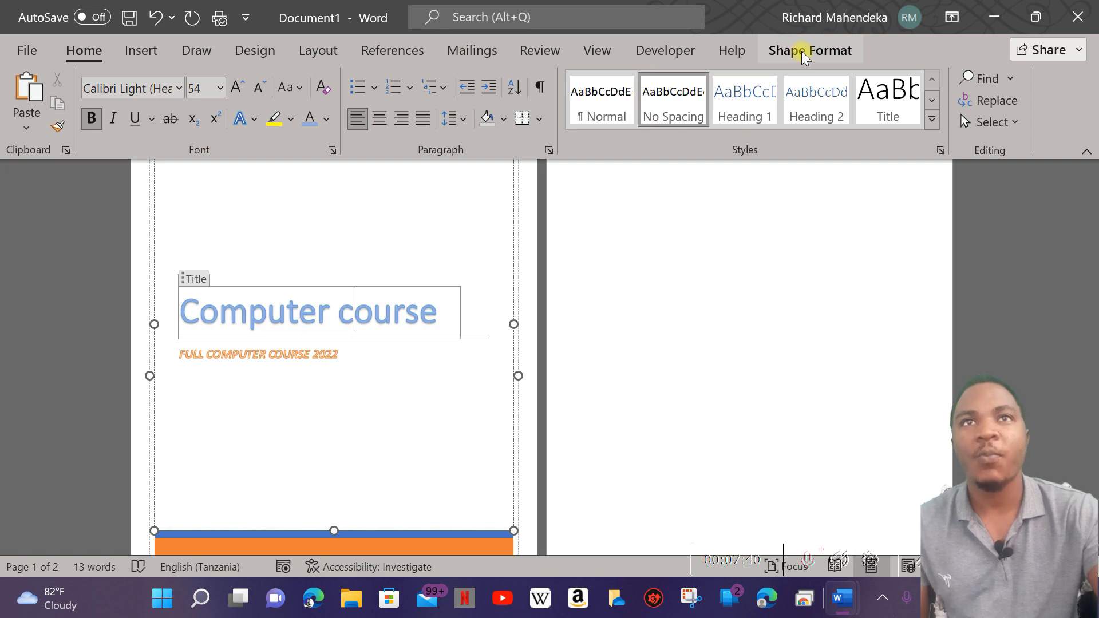
pyautogui.click(707, 292)
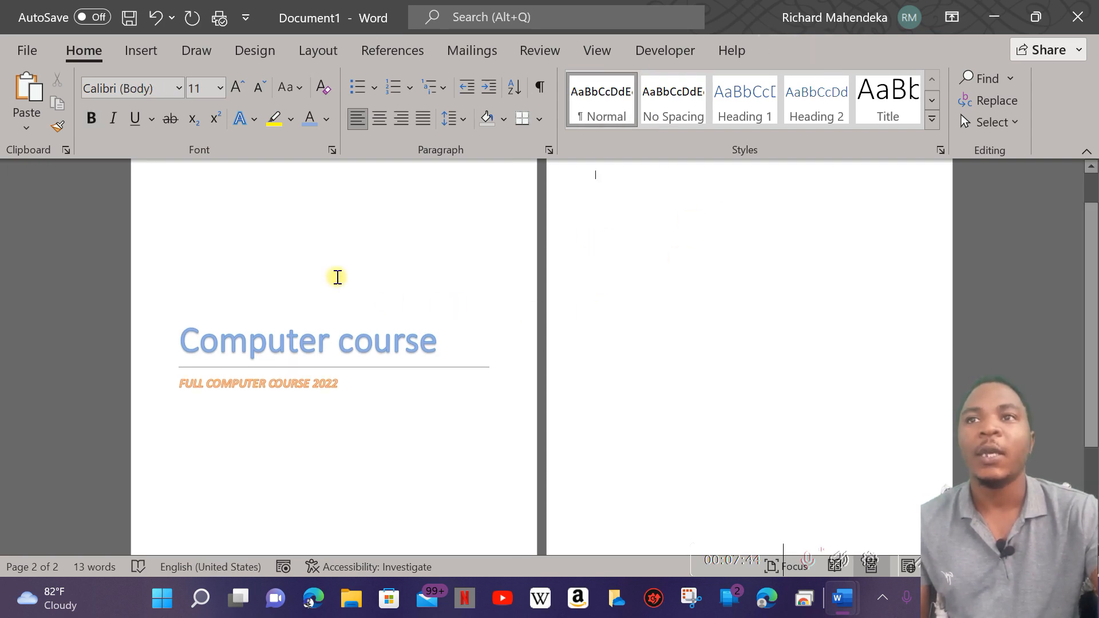
# Select the cover page's title text box and give it a Dark Blue shape fill.
pyautogui.click(334, 259)
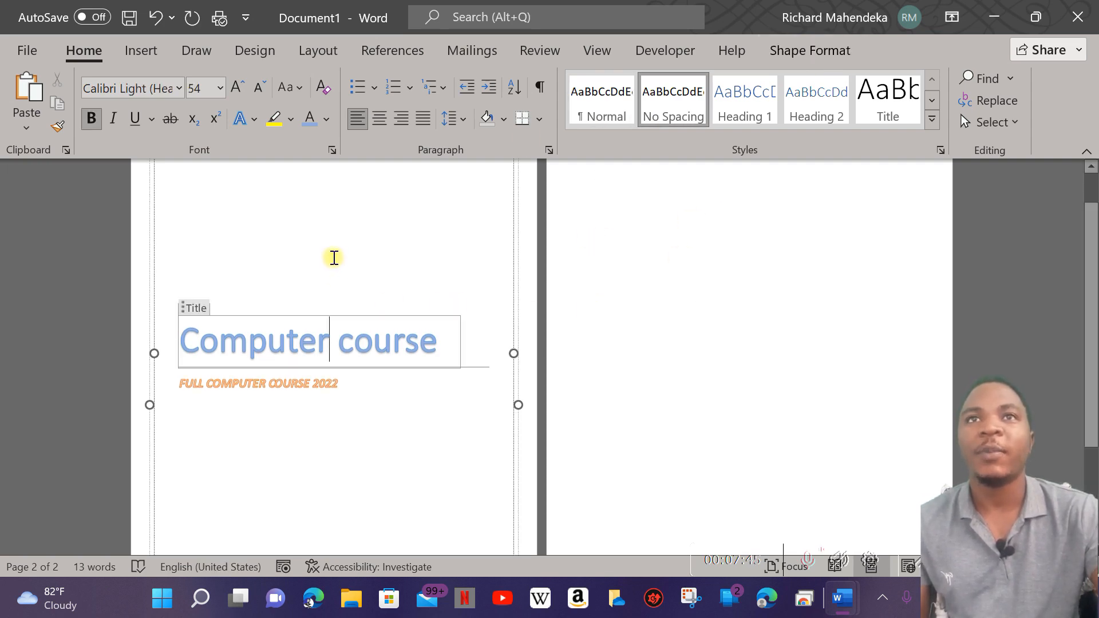
pyautogui.click(808, 49)
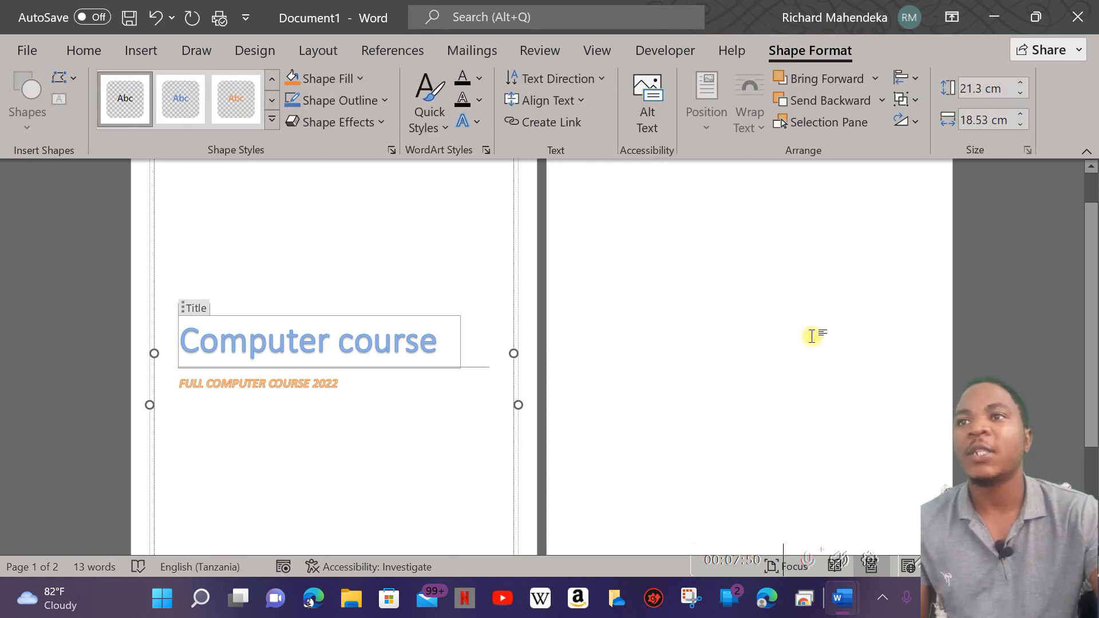
pyautogui.click(158, 196)
pyautogui.scroll(1, 358, 234)
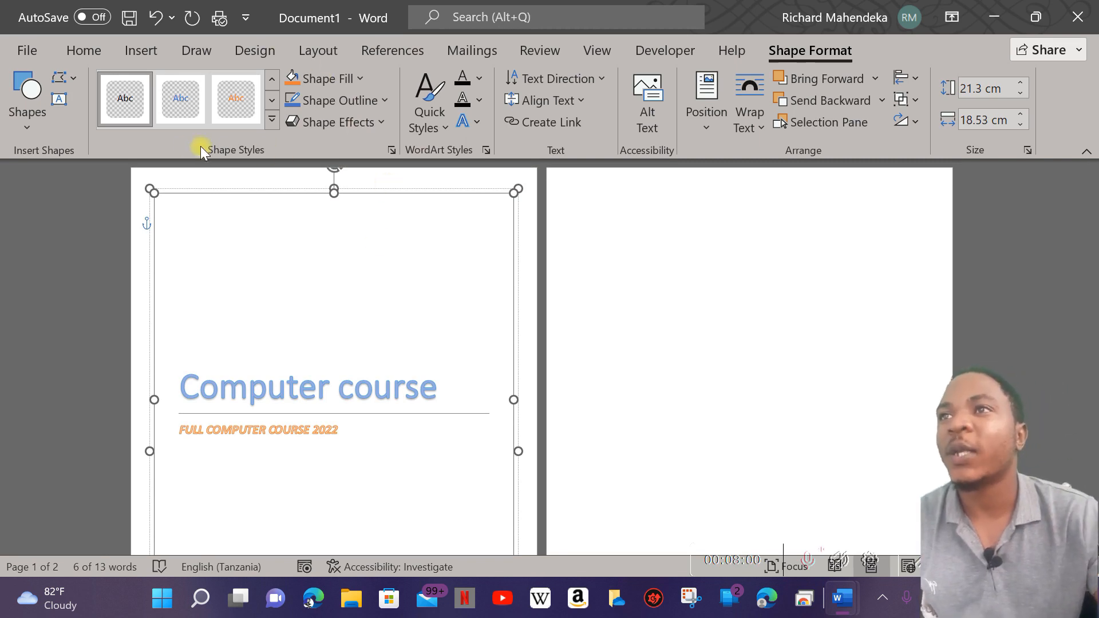
pyautogui.click(359, 76)
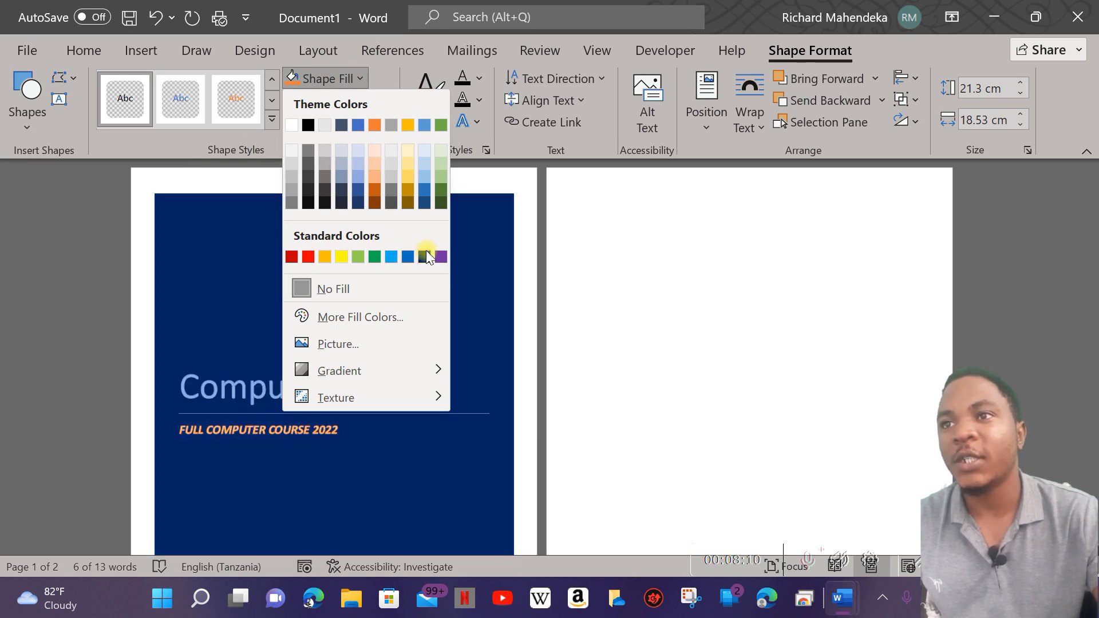
pyautogui.click(426, 253)
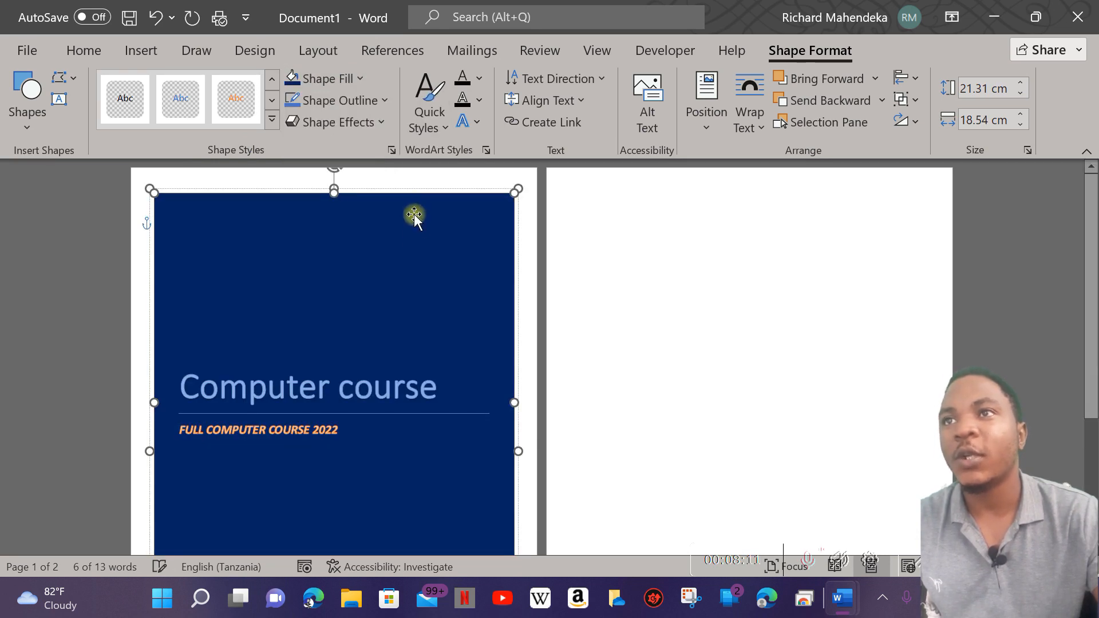
# Review the cover page's title box and orange author block, and leave the cursor in the title.
pyautogui.click(440, 175)
pyautogui.scroll(-3, 405, 245)
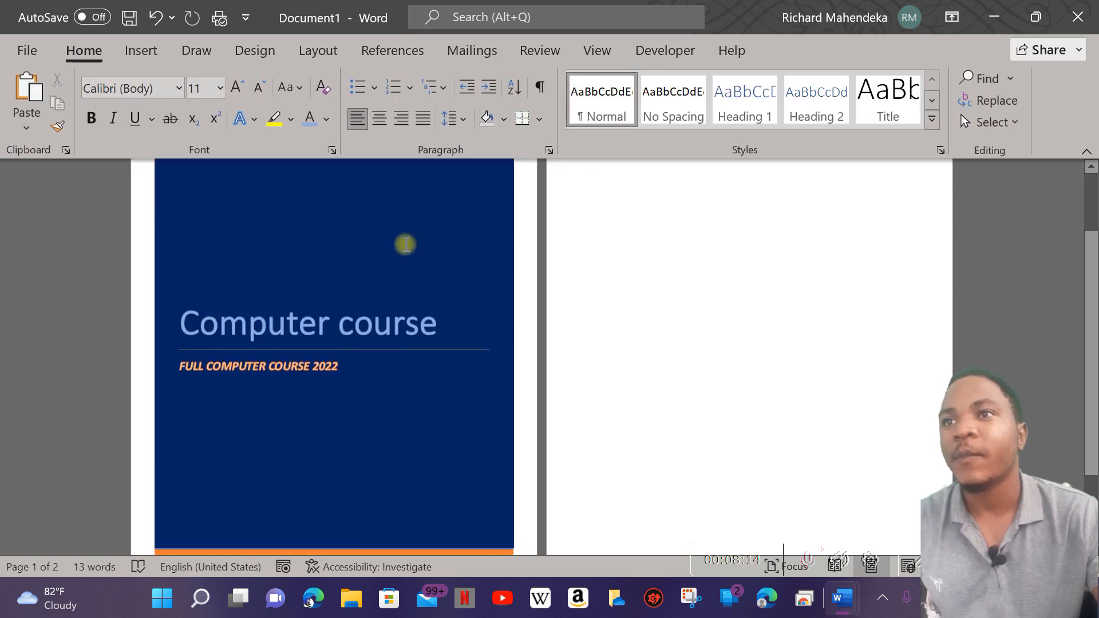
pyautogui.click(429, 467)
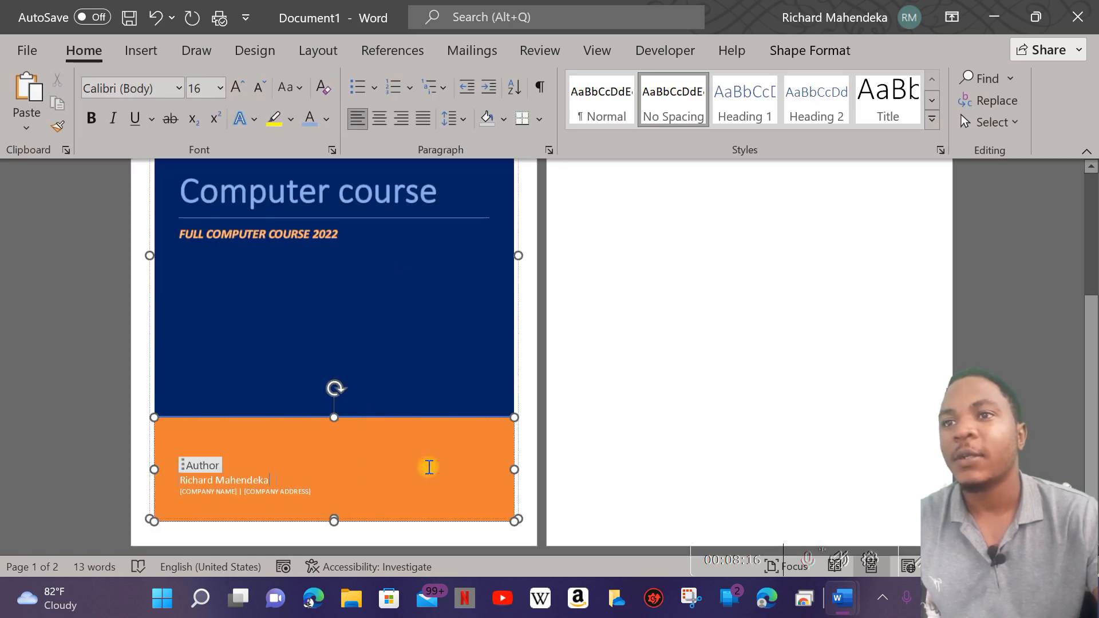
pyautogui.scroll(3, 360, 289)
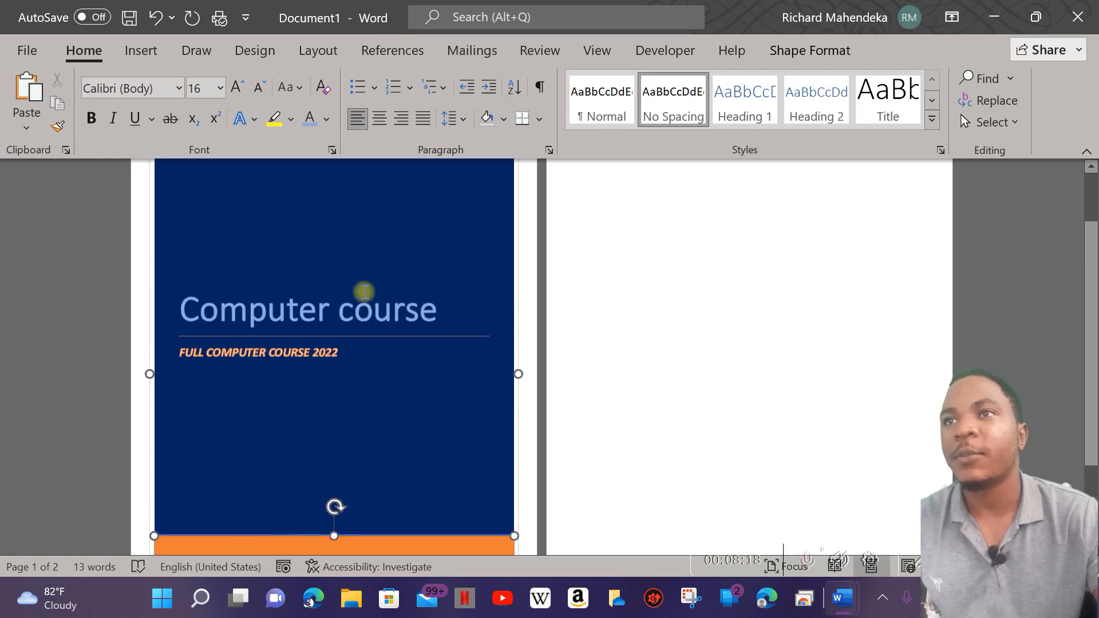
pyautogui.click(415, 252)
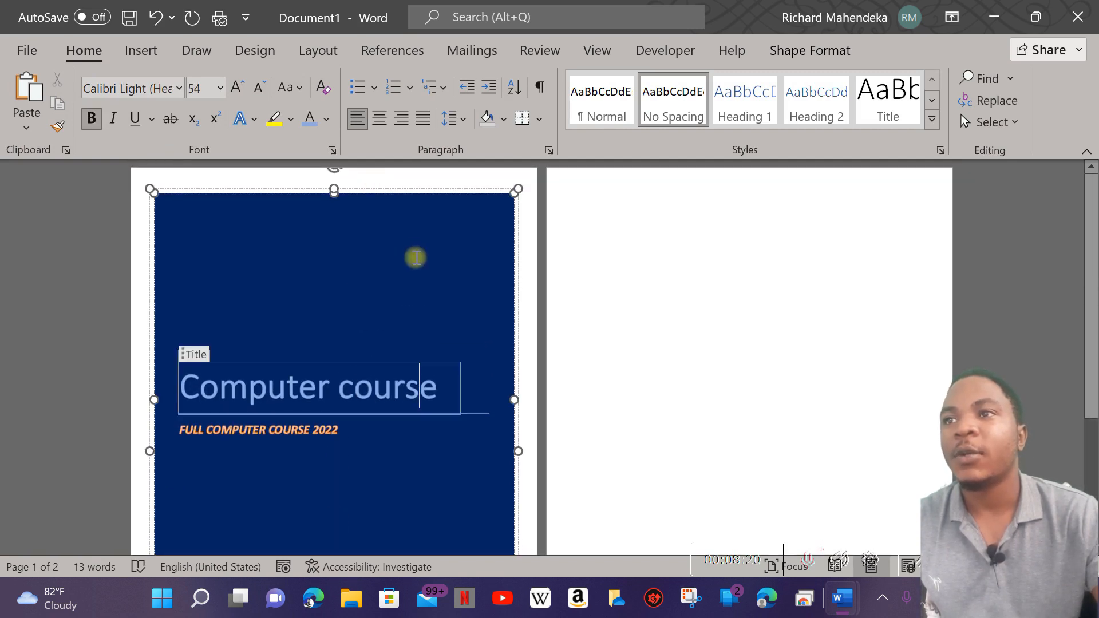
pyautogui.click(533, 227)
pyautogui.click(415, 253)
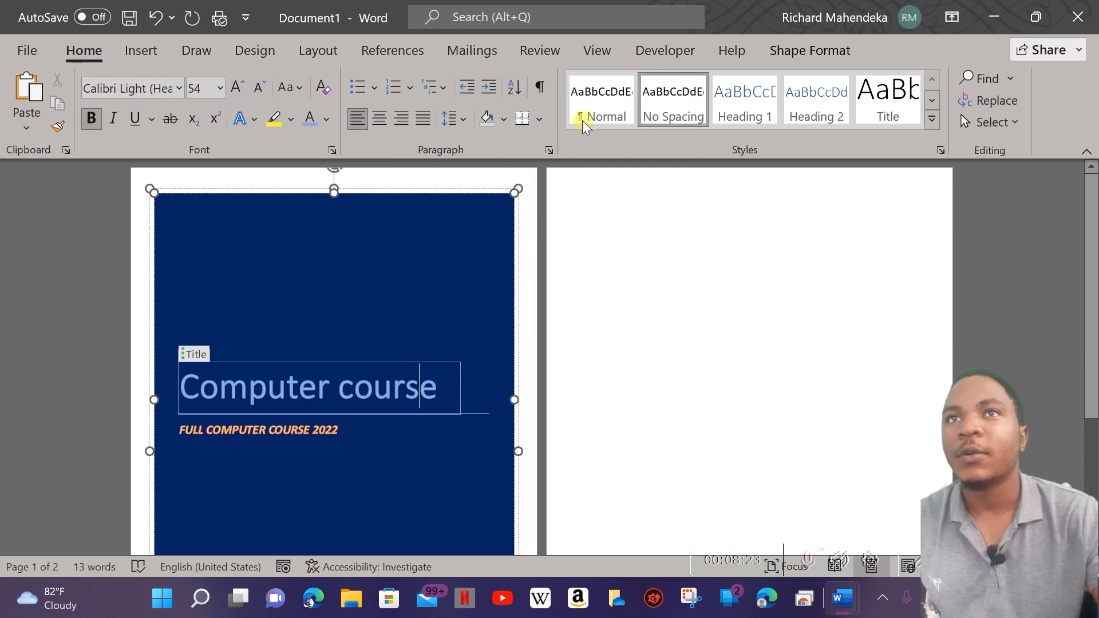
# Give the cover page's title box an orange theme-colour shape outline.
pyautogui.click(814, 47)
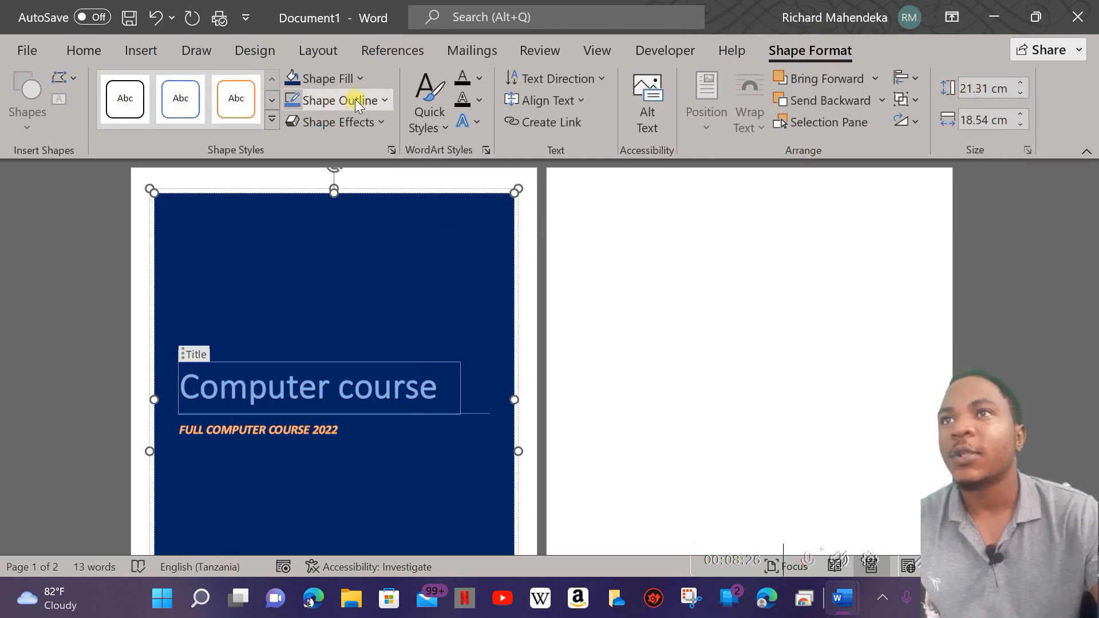
pyautogui.click(355, 98)
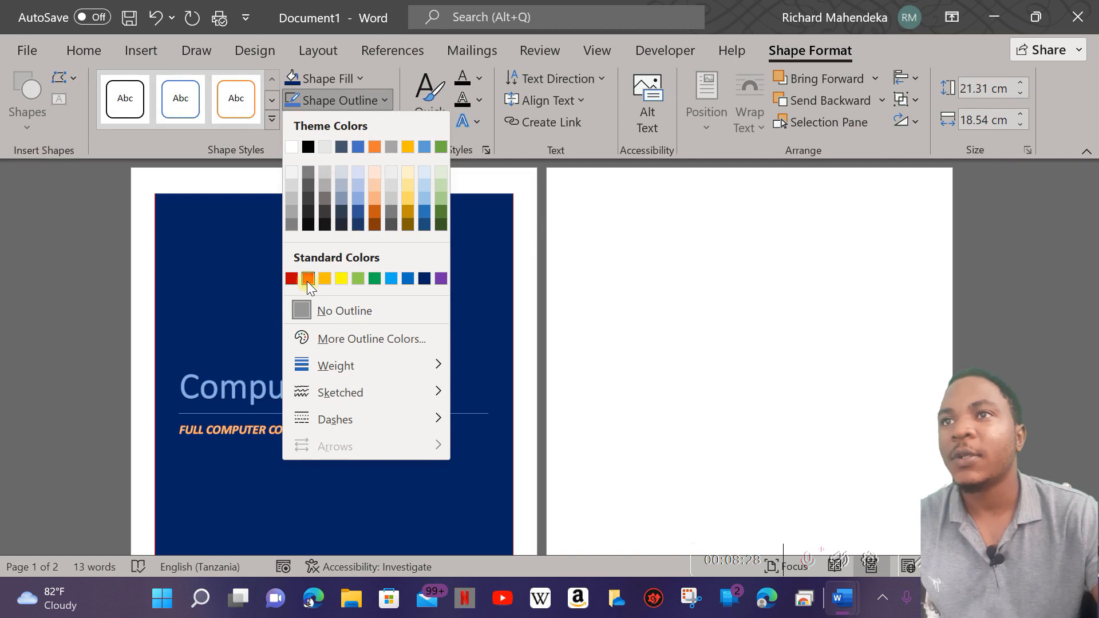
pyautogui.click(374, 147)
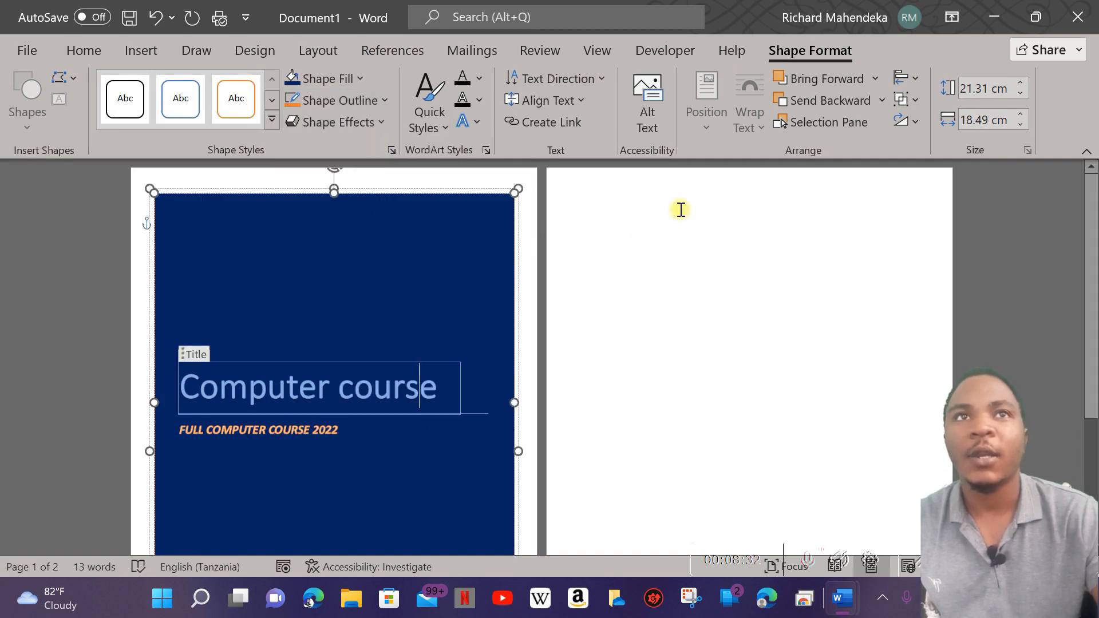
pyautogui.scroll(-5, 655, 304)
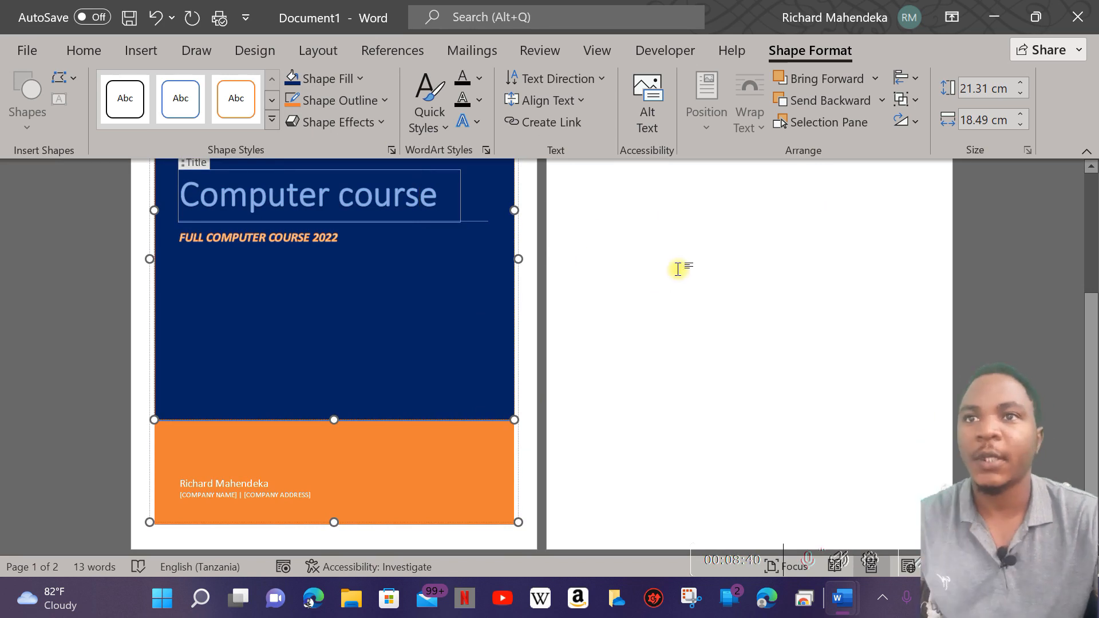
pyautogui.scroll(5, 523, 247)
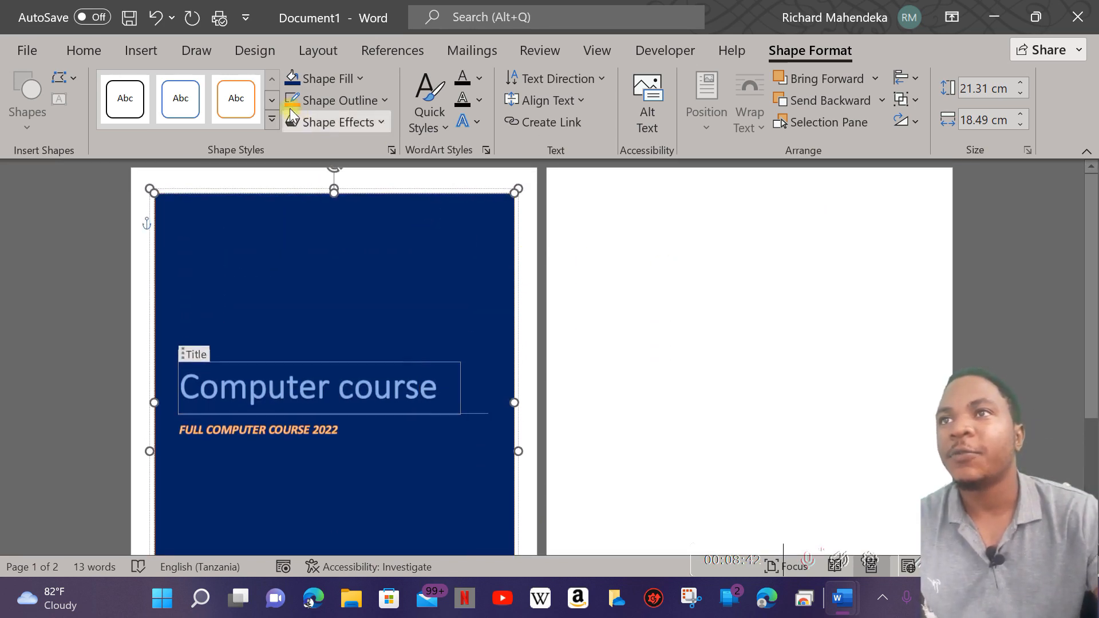
# Browse the shadow effects for the title box and apply the centred outer shadow.
pyautogui.click(334, 122)
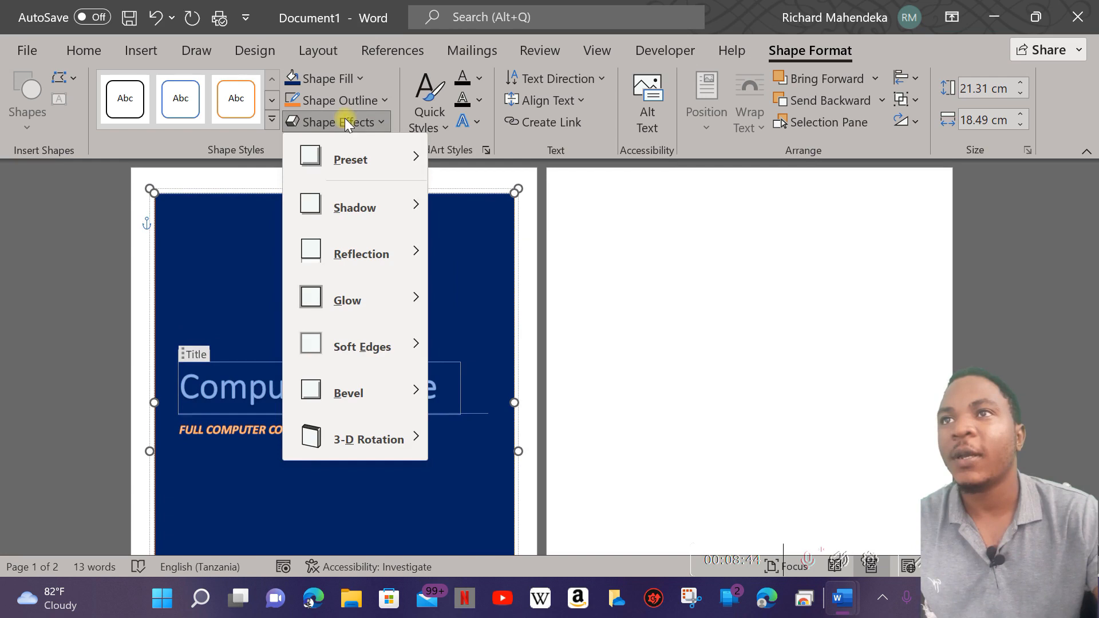
pyautogui.moveTo(397, 206)
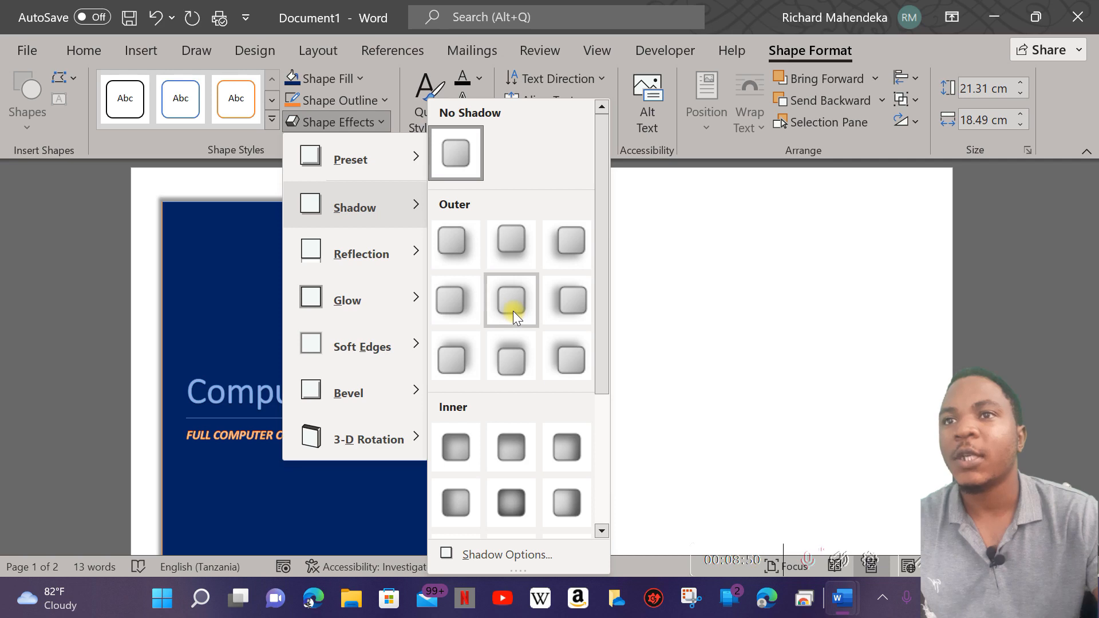
pyautogui.scroll(-3, 537, 302)
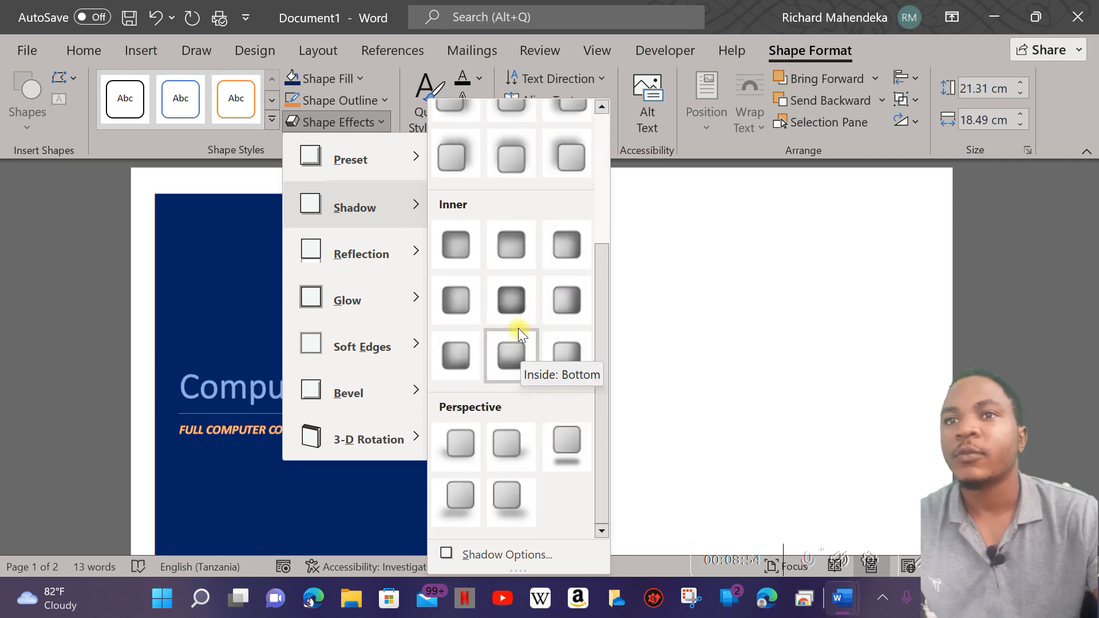
pyautogui.scroll(4, 518, 200)
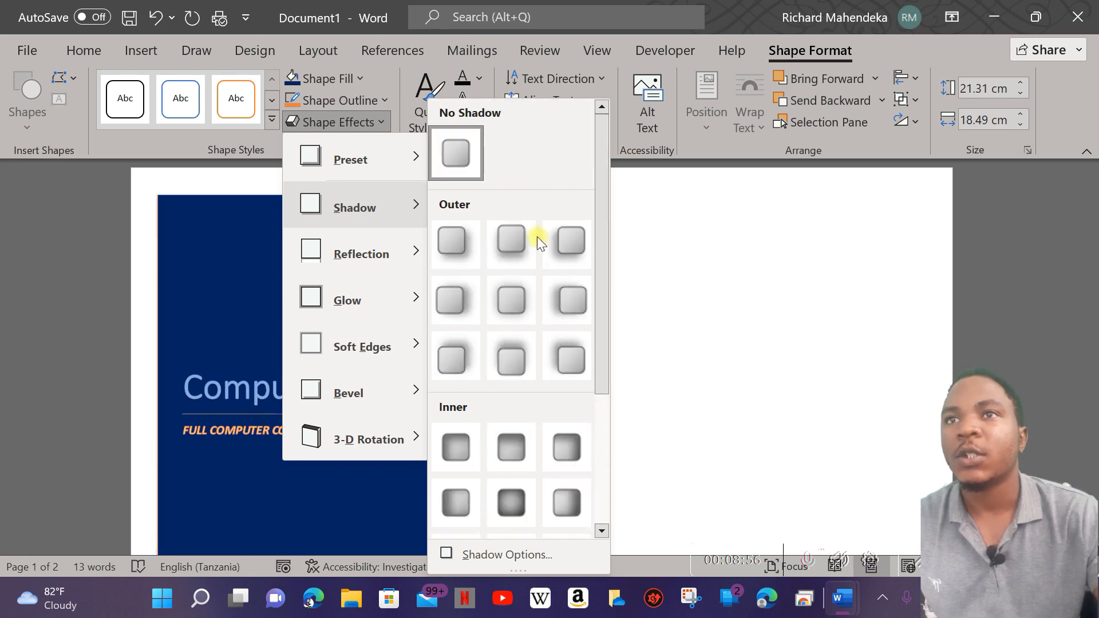
pyautogui.click(513, 303)
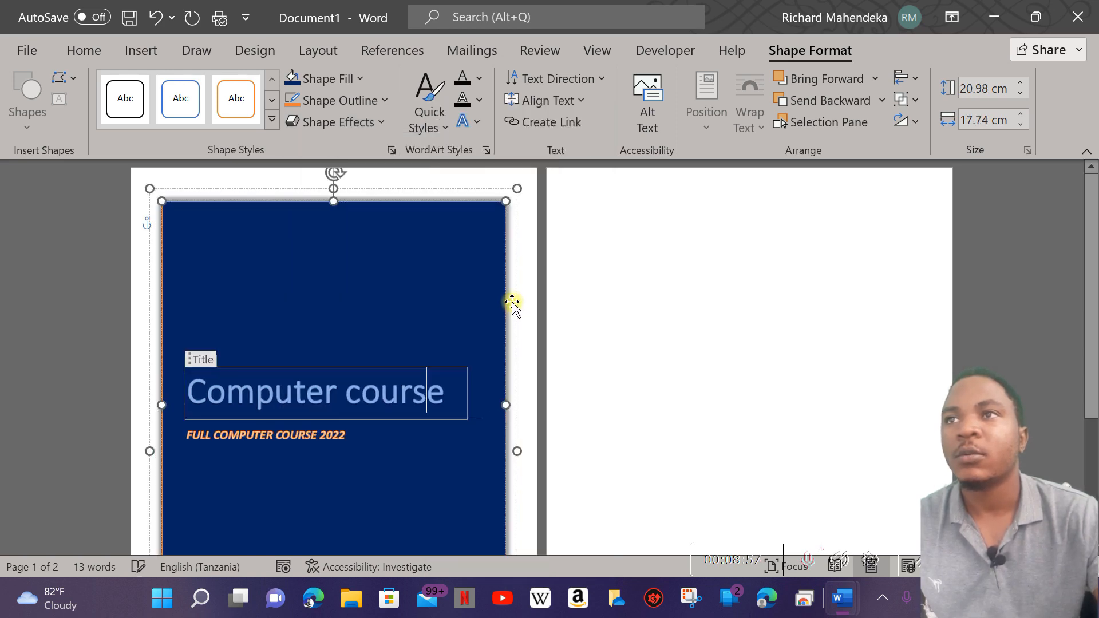
pyautogui.click(626, 272)
pyautogui.scroll(-3, 627, 272)
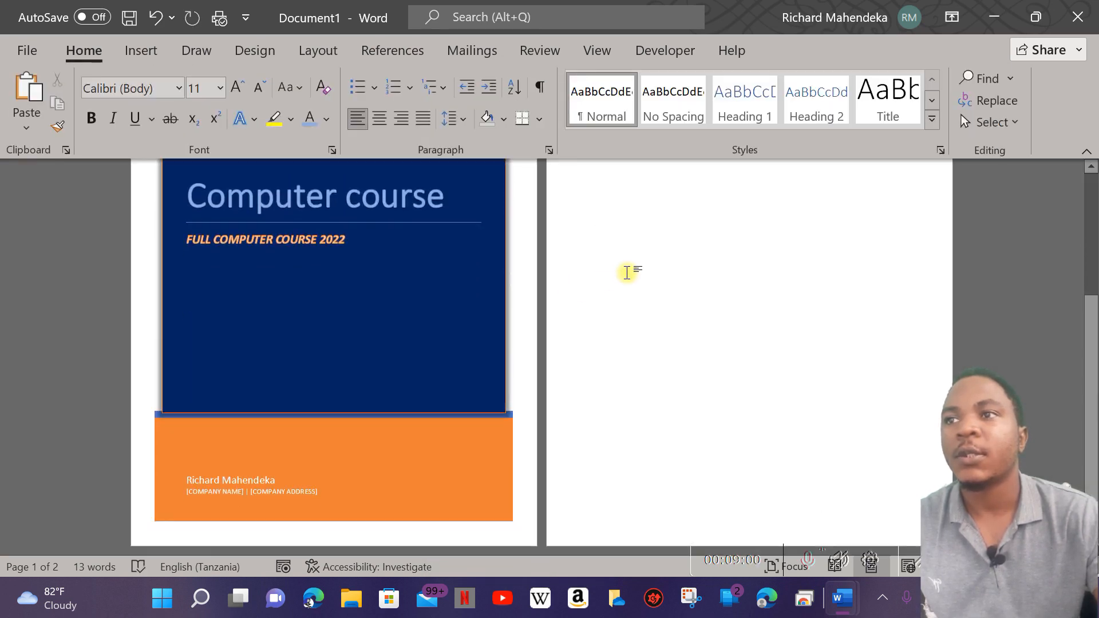
pyautogui.scroll(3, 627, 272)
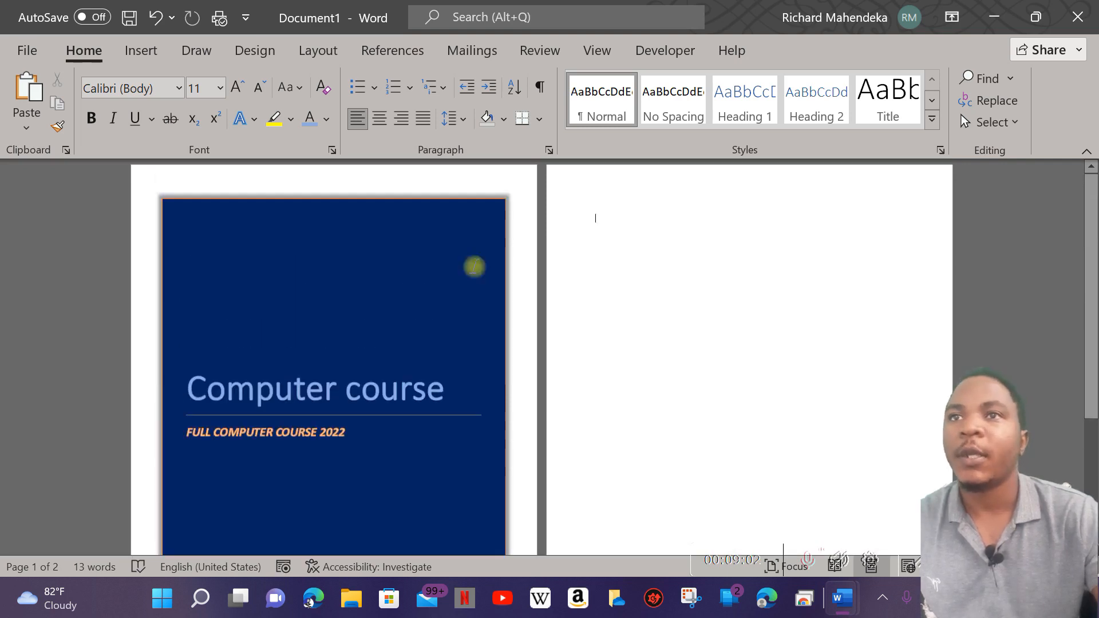
# Reselect the cover page's title box and set its shadow effect to No Shadow.
pyautogui.click(436, 260)
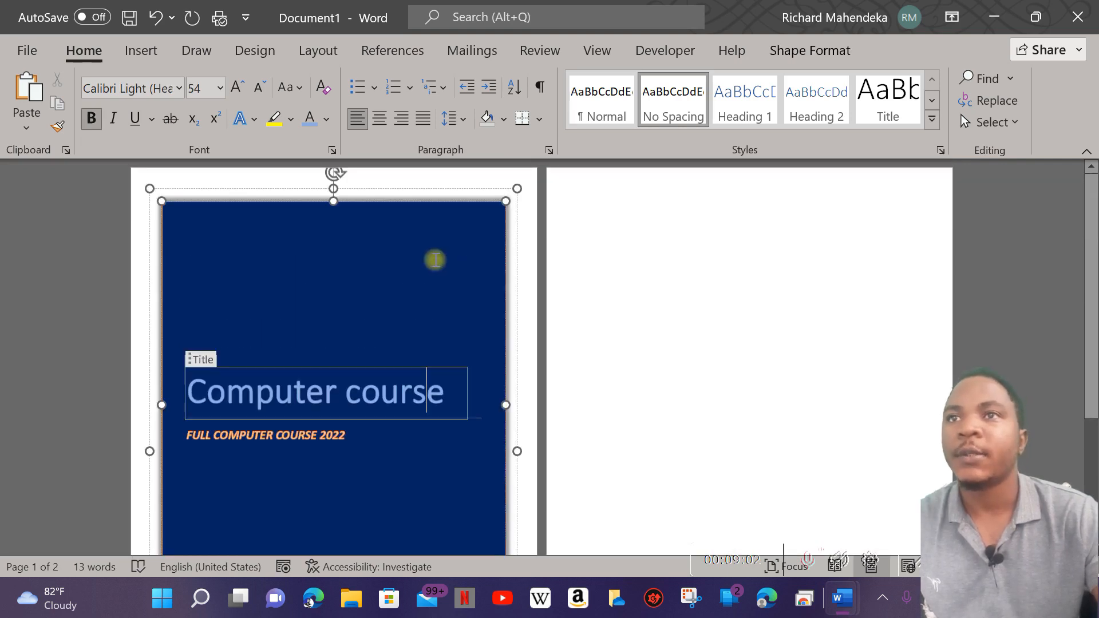
pyautogui.click(703, 287)
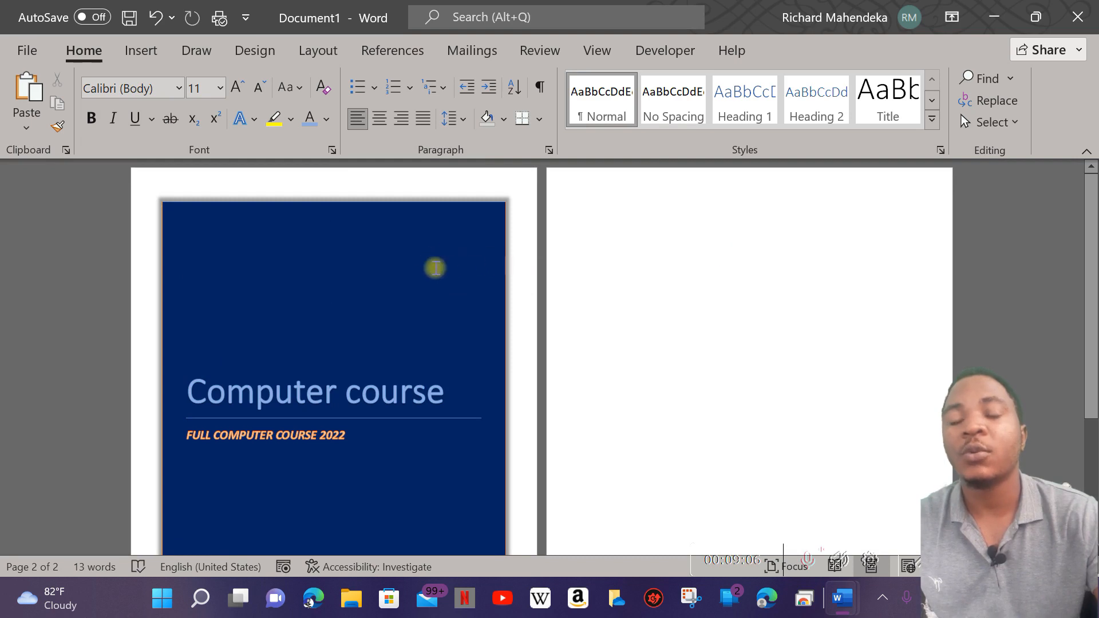
pyautogui.click(311, 266)
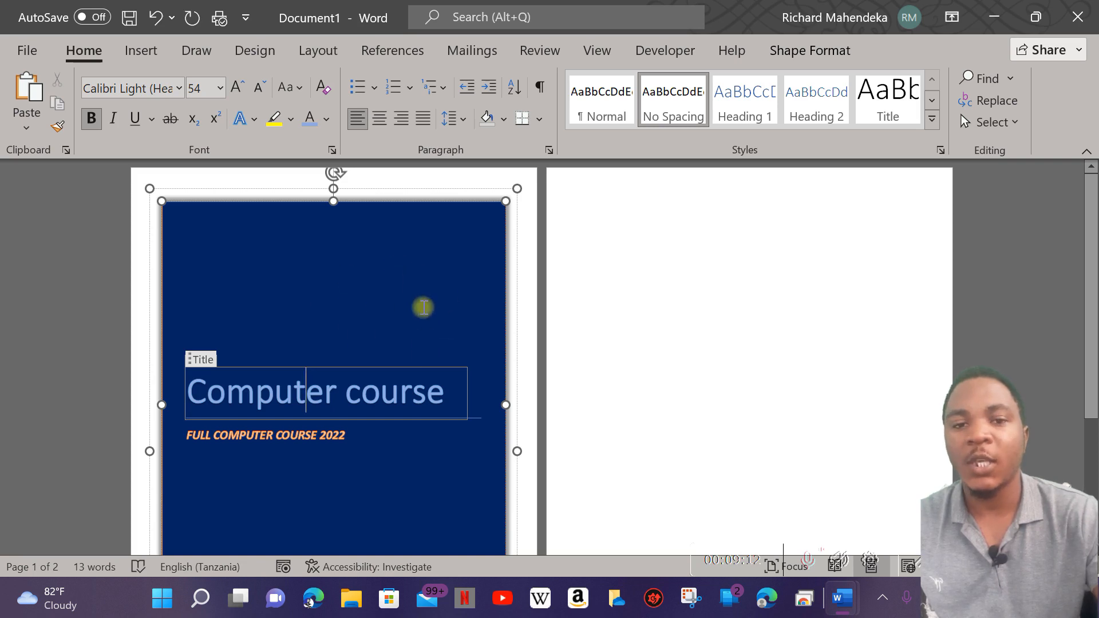
pyautogui.click(804, 48)
pyautogui.click(335, 122)
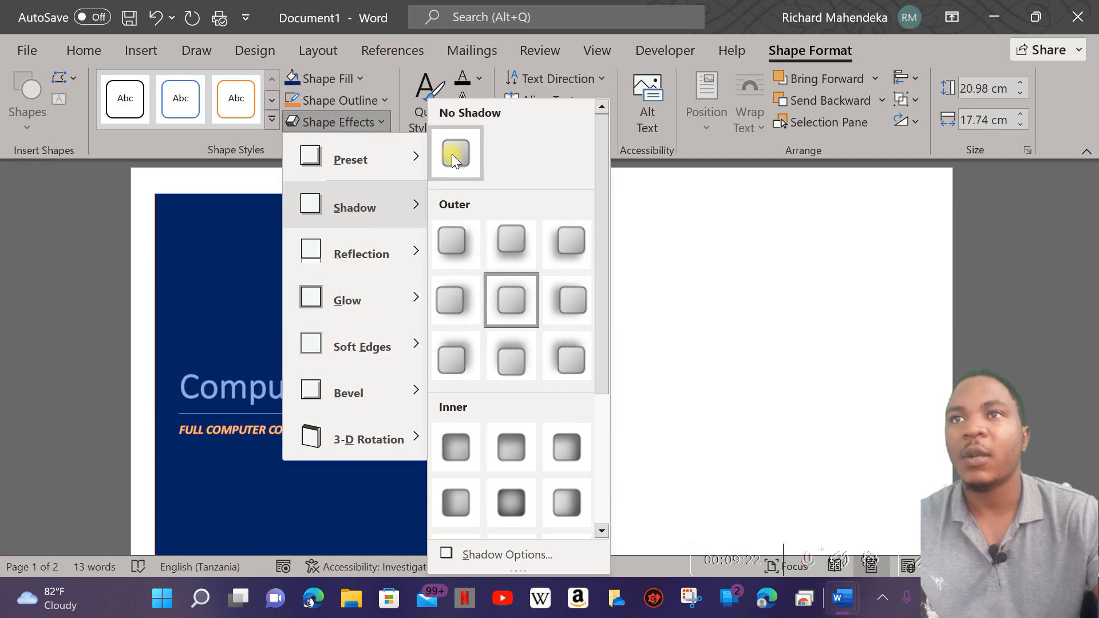
pyautogui.click(450, 156)
pyautogui.click(642, 283)
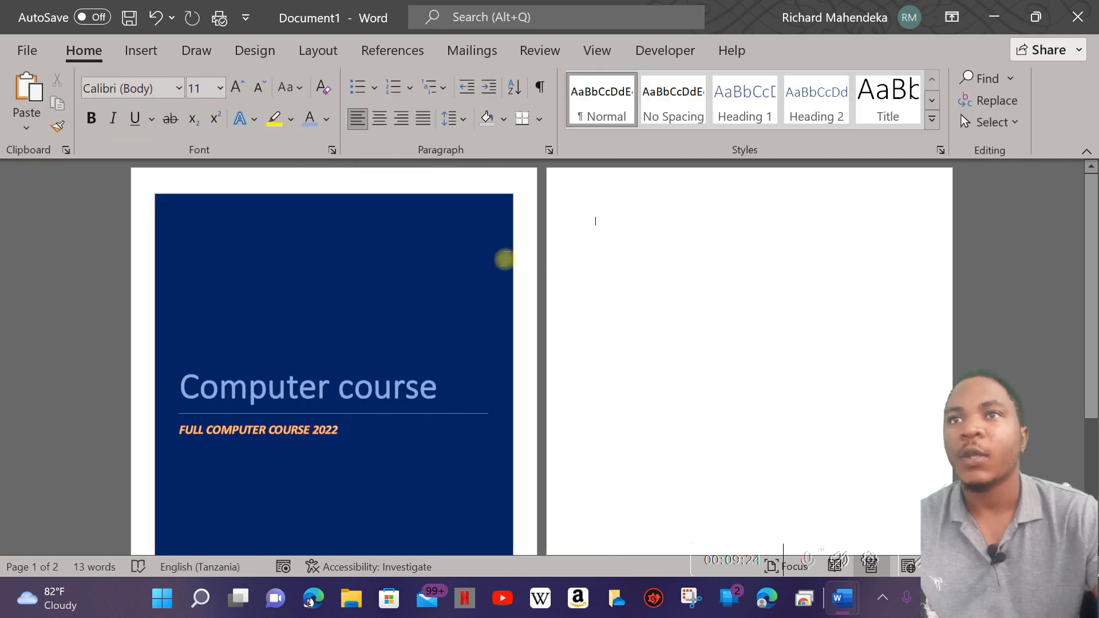
# Select the cover page's whole shape group at the author block and give it a green shape fill.
pyautogui.scroll(-2, 505, 259)
pyautogui.scroll(-3, 505, 259)
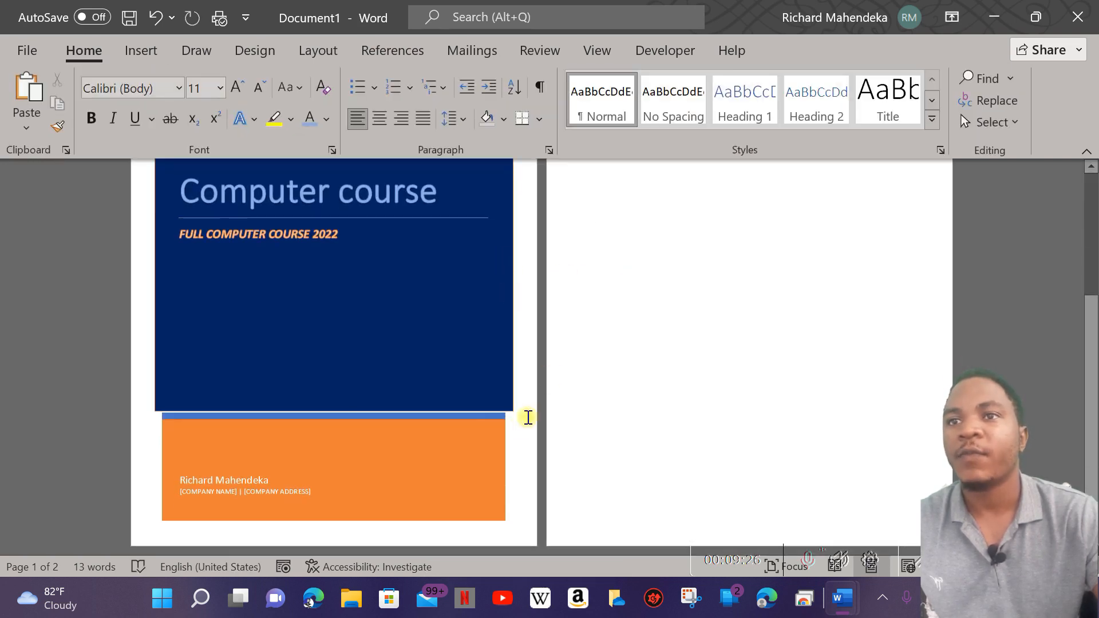
pyautogui.click(465, 426)
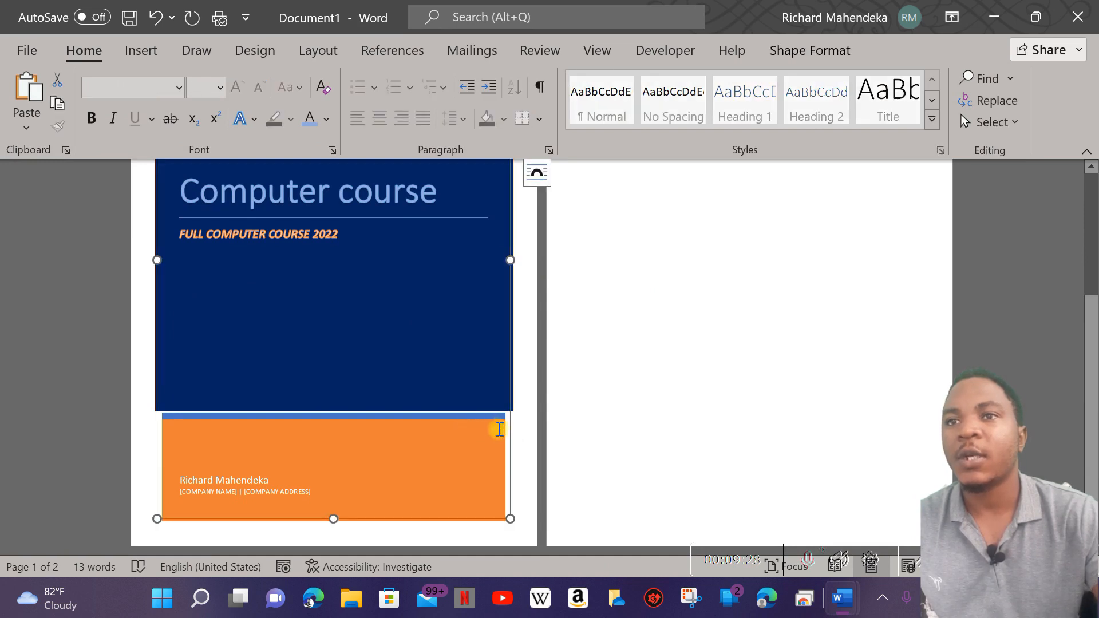
pyautogui.click(846, 50)
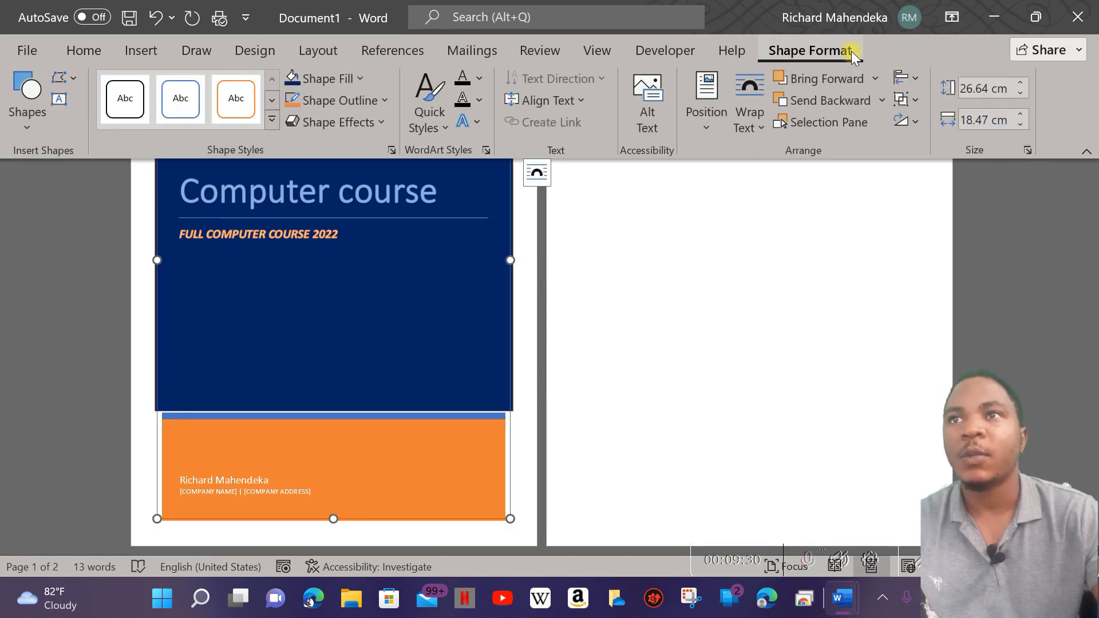
pyautogui.click(342, 78)
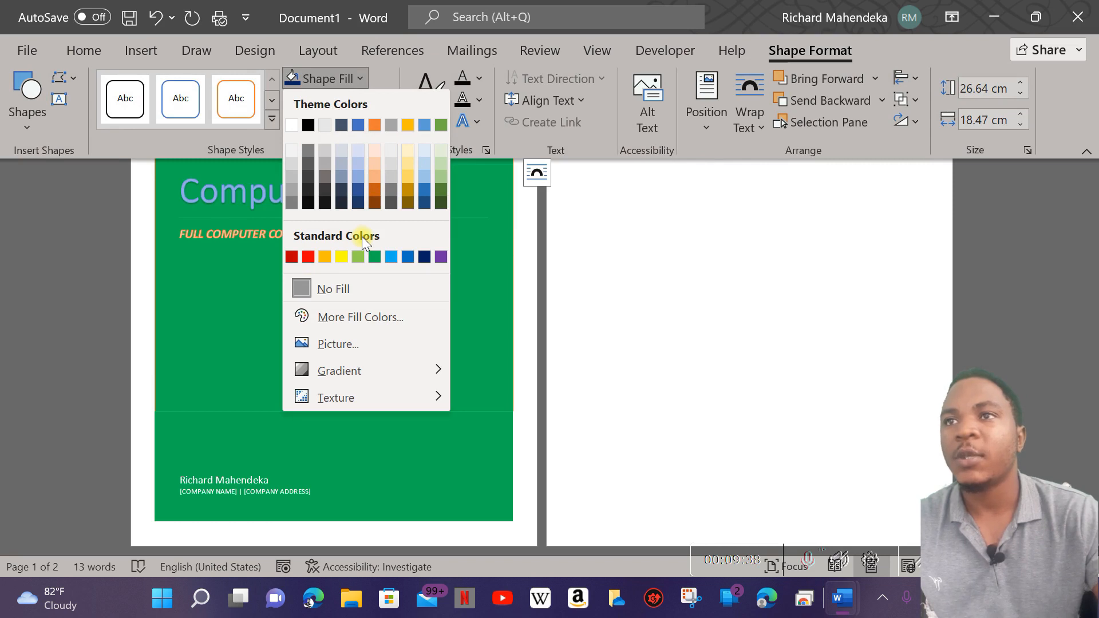
pyautogui.click(381, 258)
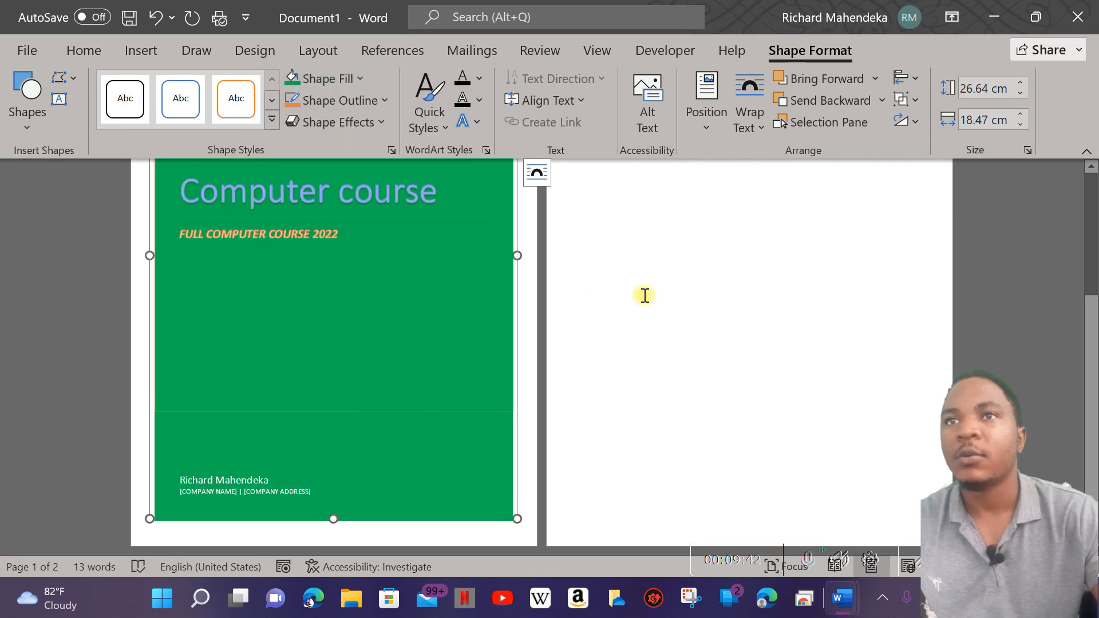
pyautogui.click(590, 260)
# Recolour the cover page title "Computer course" white and set its font to Arial Black.
pyautogui.scroll(1, 591, 261)
pyautogui.scroll(-2, 355, 319)
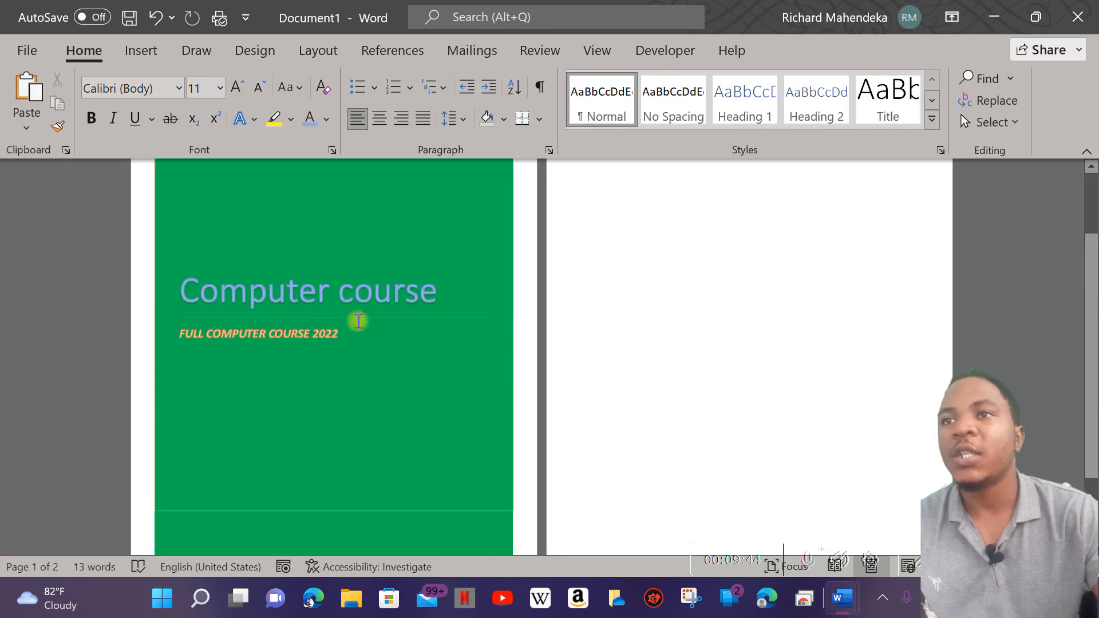
pyautogui.click(363, 293)
pyautogui.moveTo(449, 292); pyautogui.dragTo(208, 292)
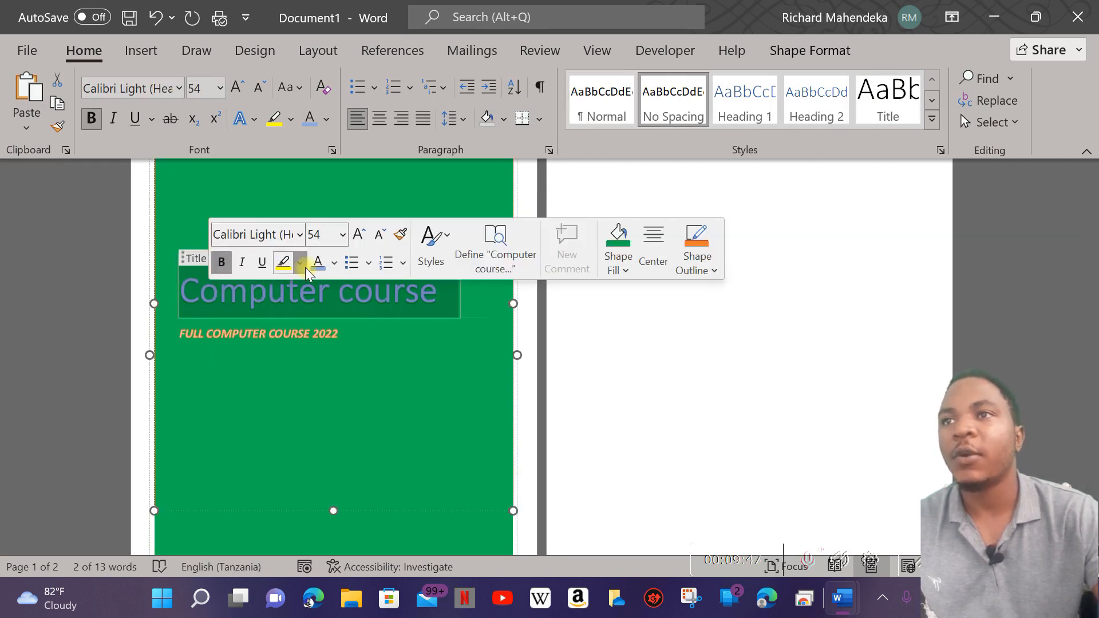
pyautogui.click(334, 262)
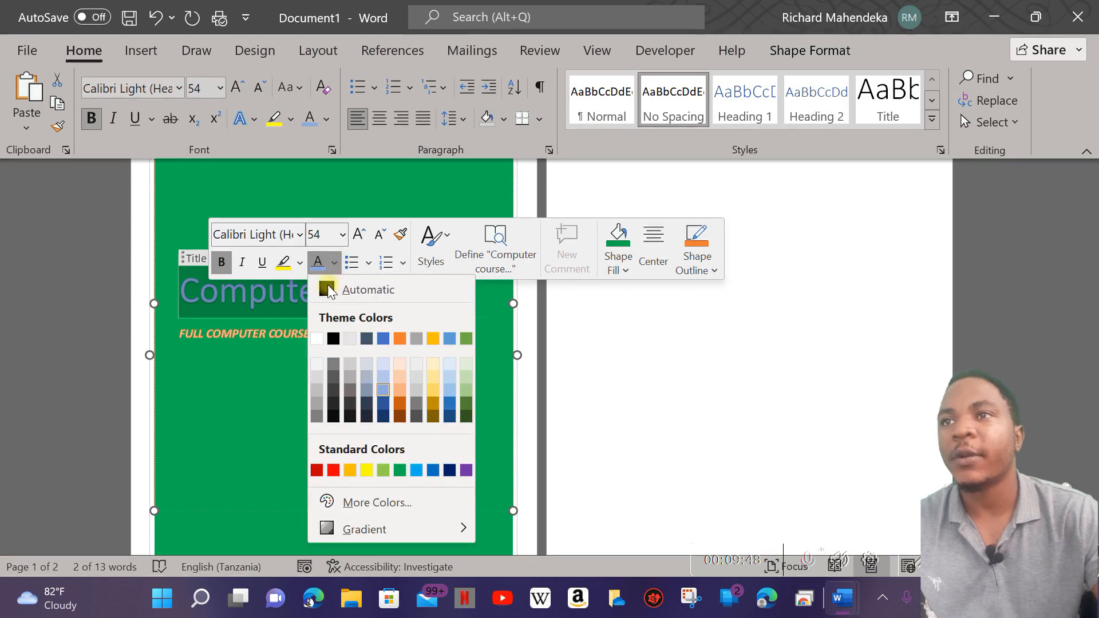
pyautogui.click(318, 338)
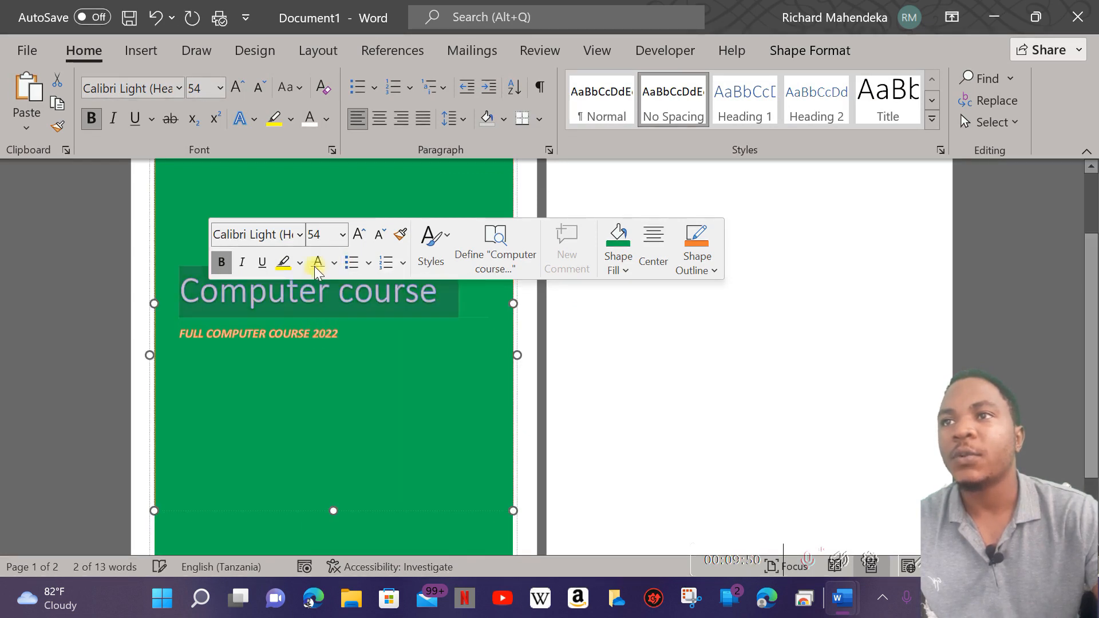
pyautogui.click(300, 234)
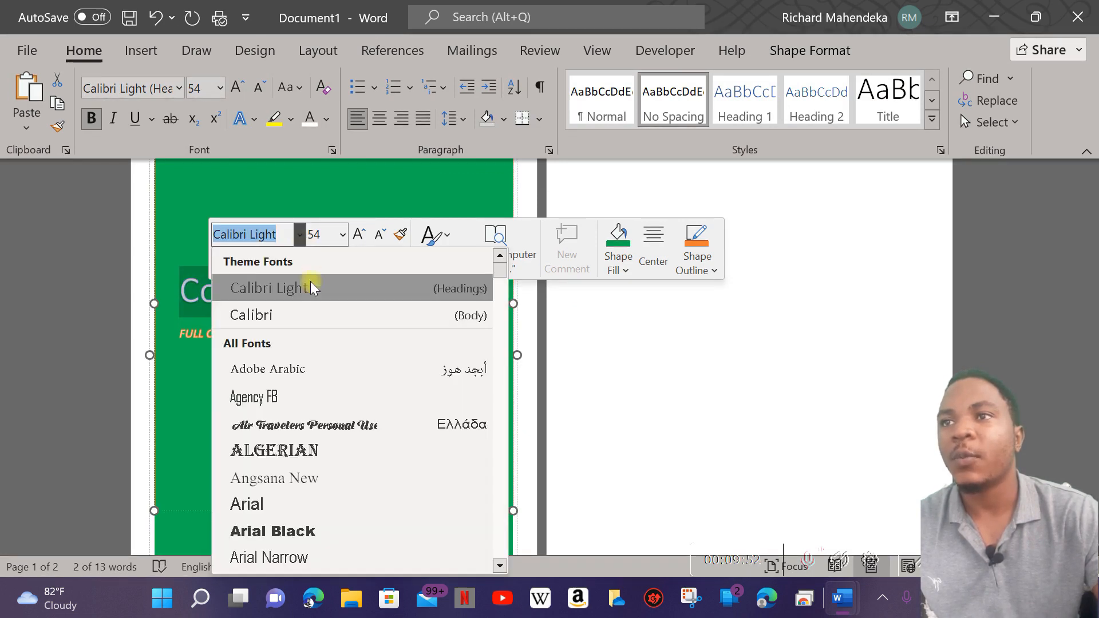
pyautogui.click(346, 534)
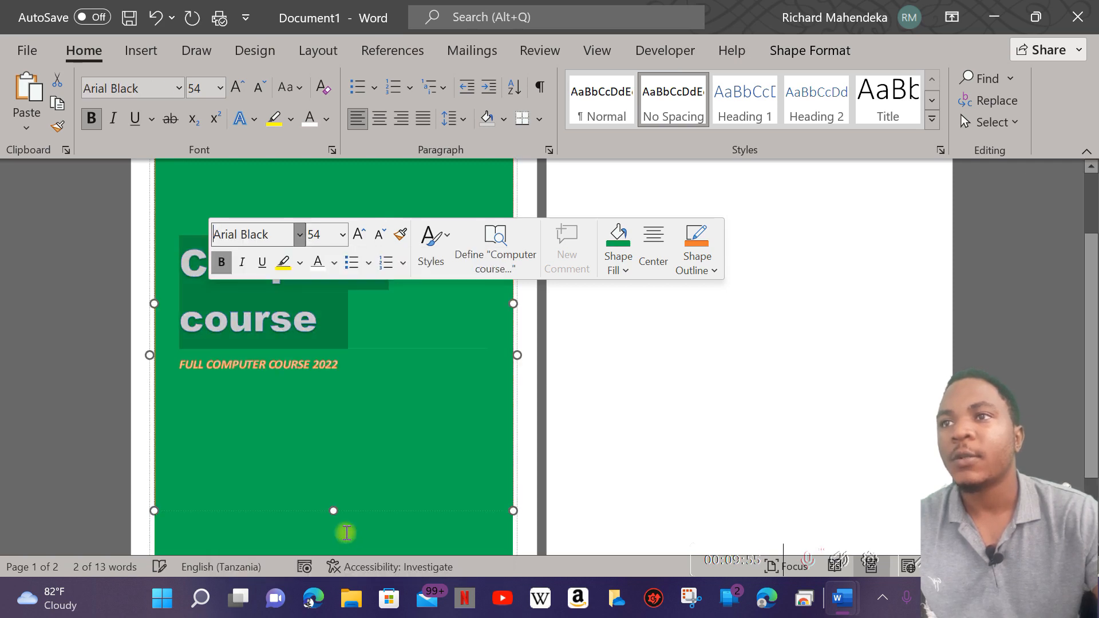
# Centre the "Computer course" title and reduce its font size to 48.
pyautogui.click(360, 315)
pyautogui.moveTo(336, 324); pyautogui.dragTo(189, 260)
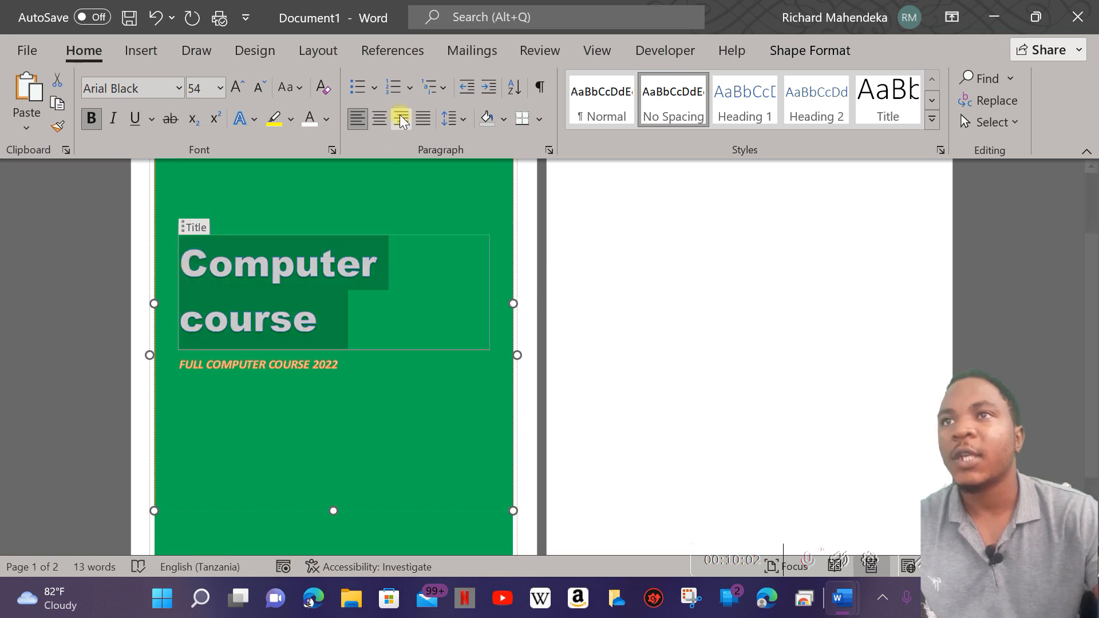
pyautogui.click(382, 124)
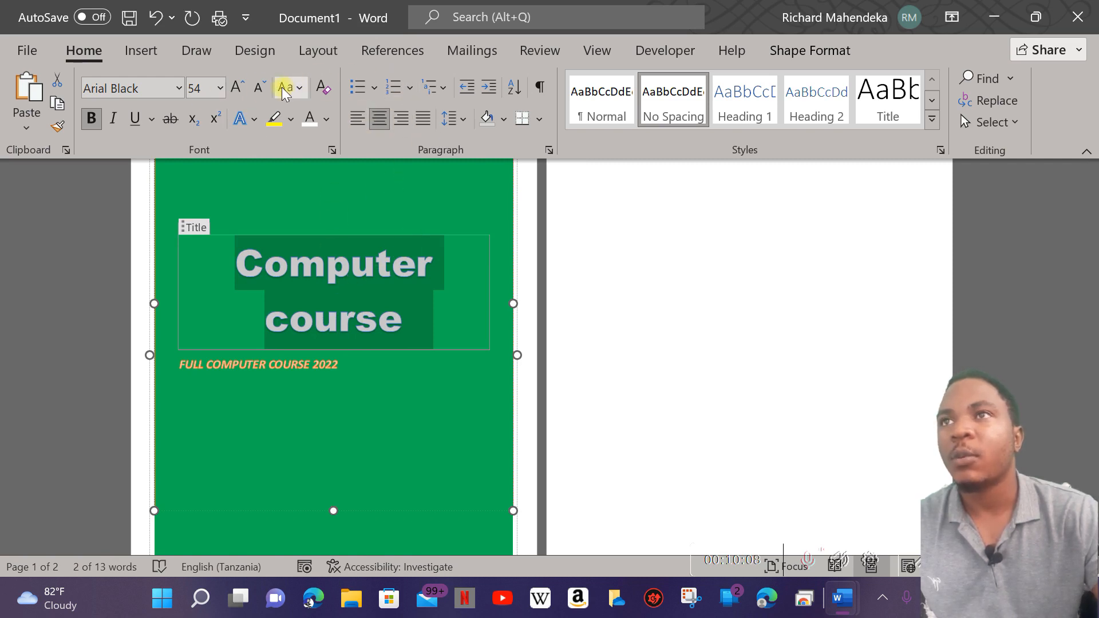
pyautogui.click(260, 87)
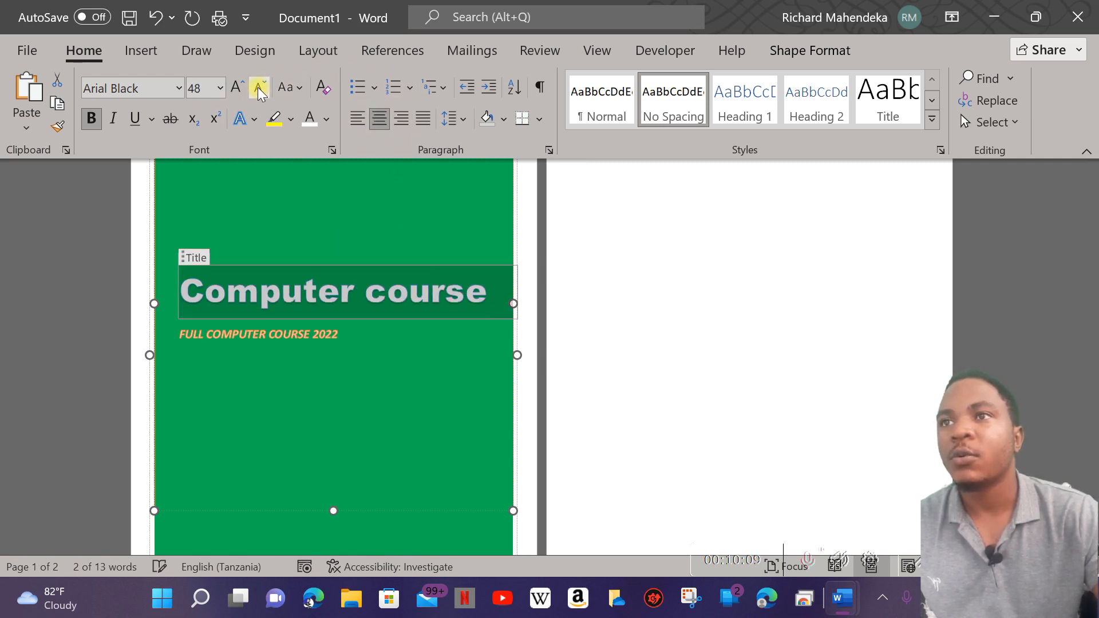
pyautogui.click(637, 353)
pyautogui.scroll(-4, 384, 248)
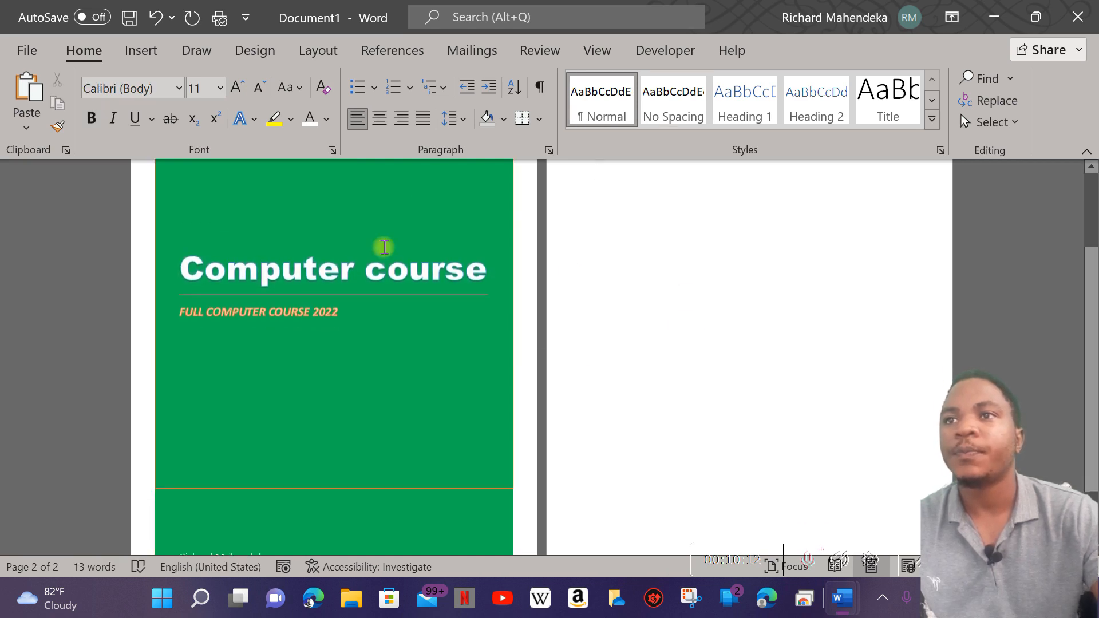
pyautogui.scroll(5, 445, 351)
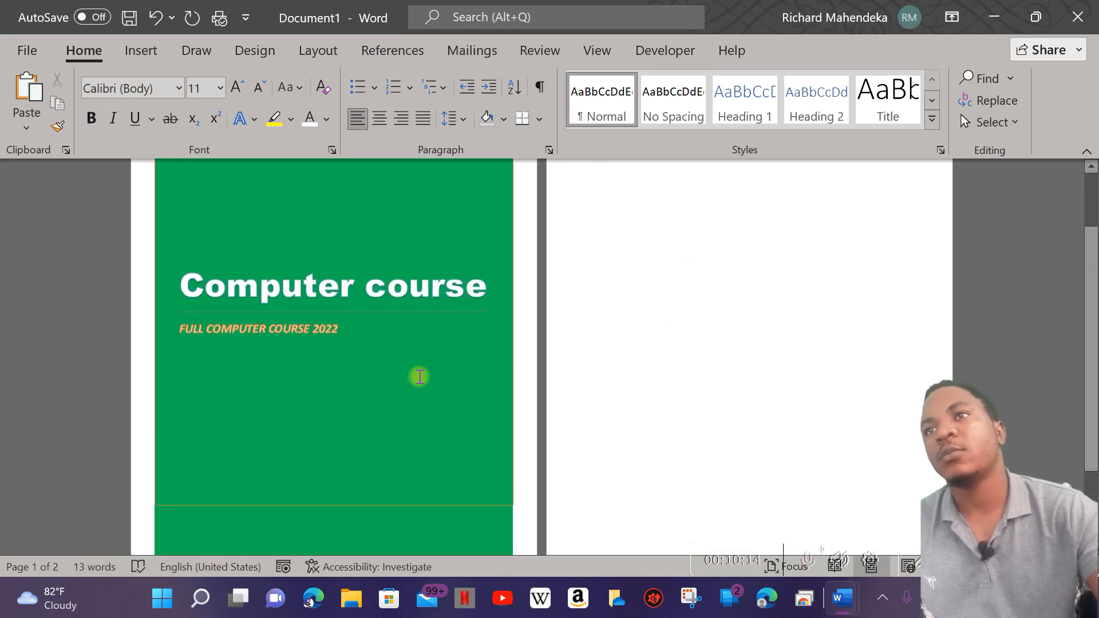
pyautogui.click(314, 223)
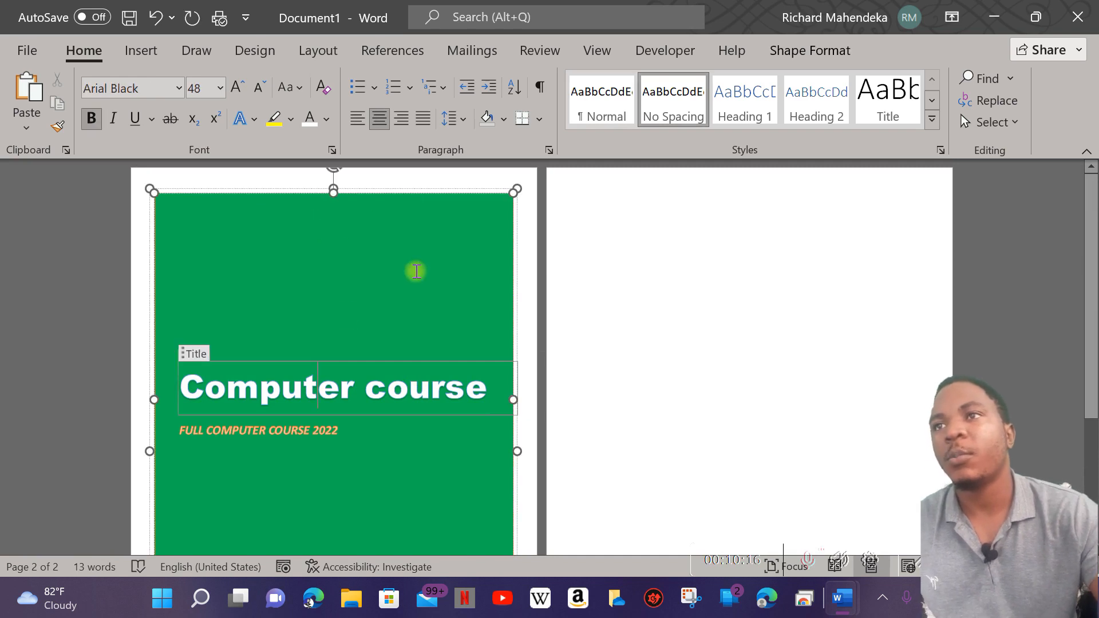
pyautogui.click(647, 352)
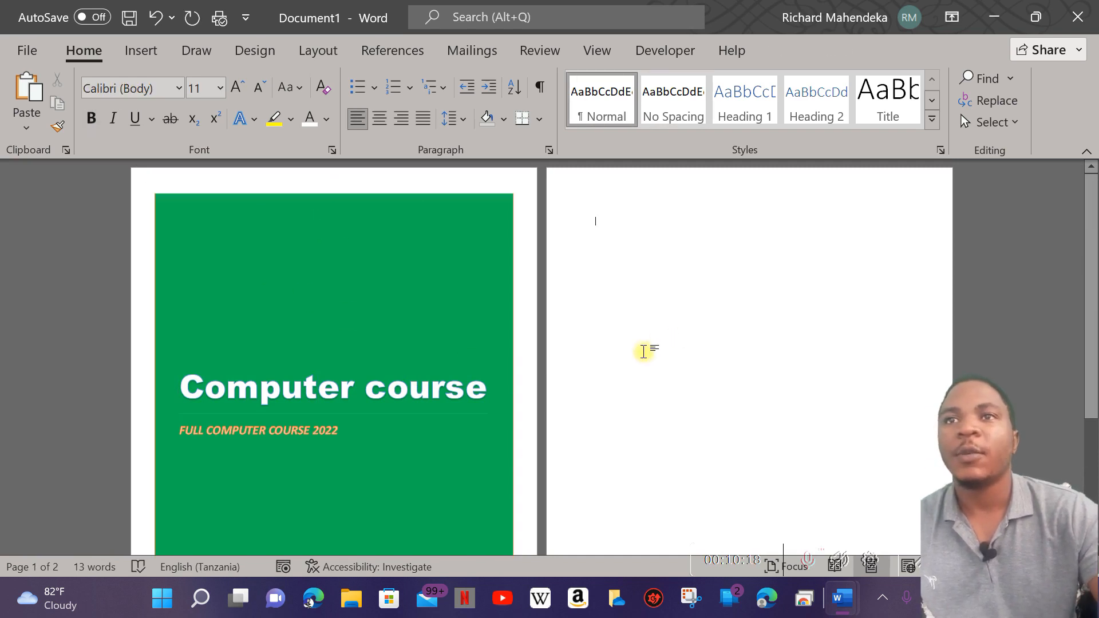
# Look through the built-in cover page designs down to the end of the gallery, without choosing one.
pyautogui.scroll(-4, 662, 293)
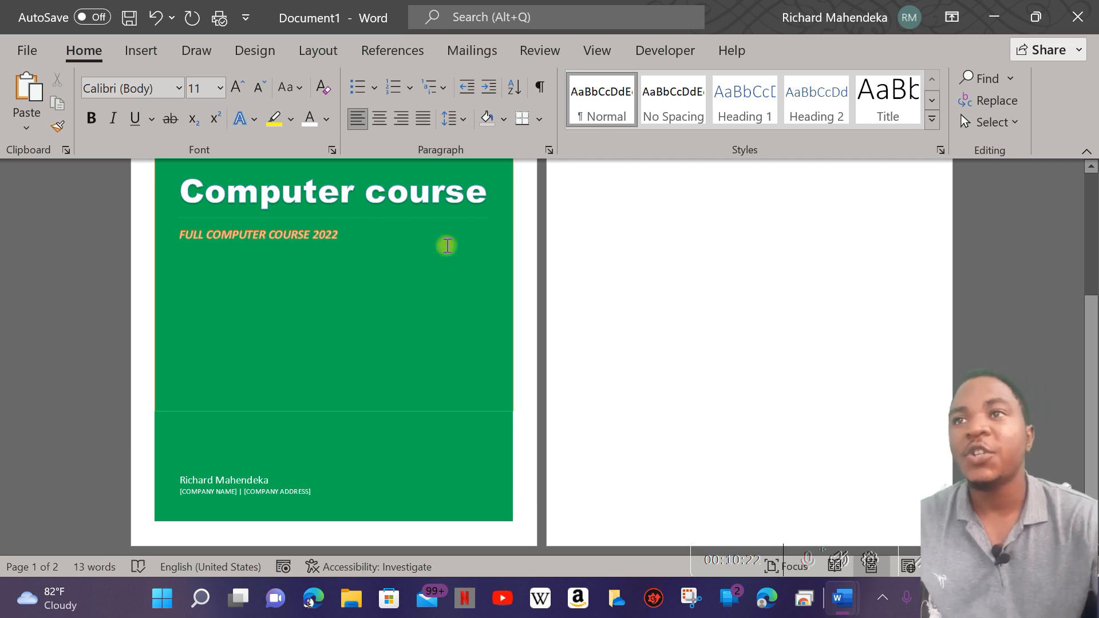
pyautogui.scroll(3, 390, 253)
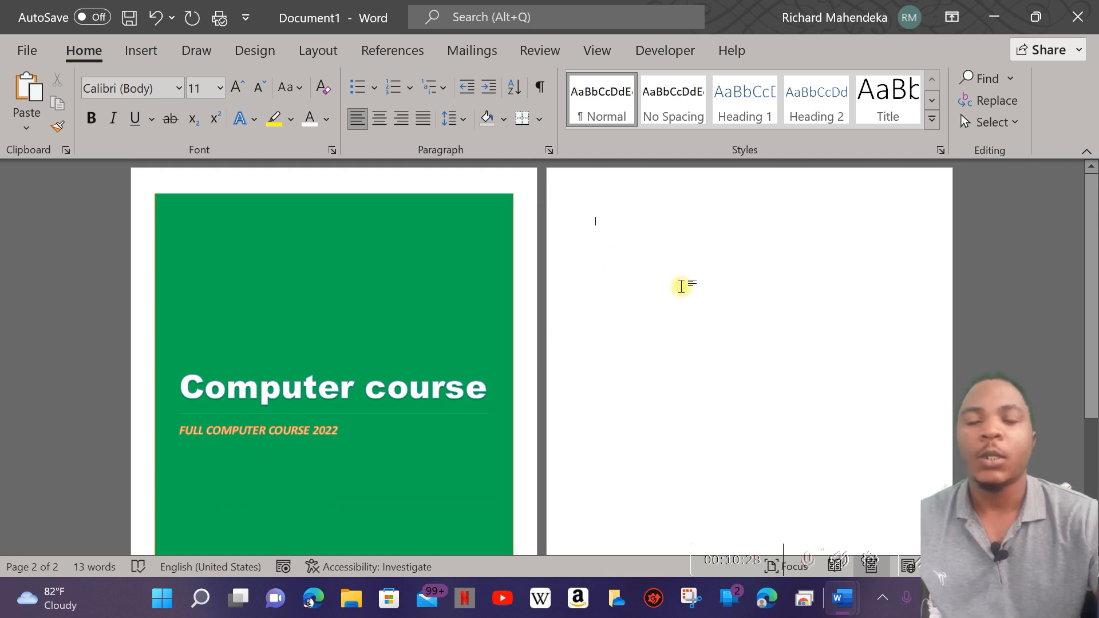
pyautogui.scroll(-3, 295, 319)
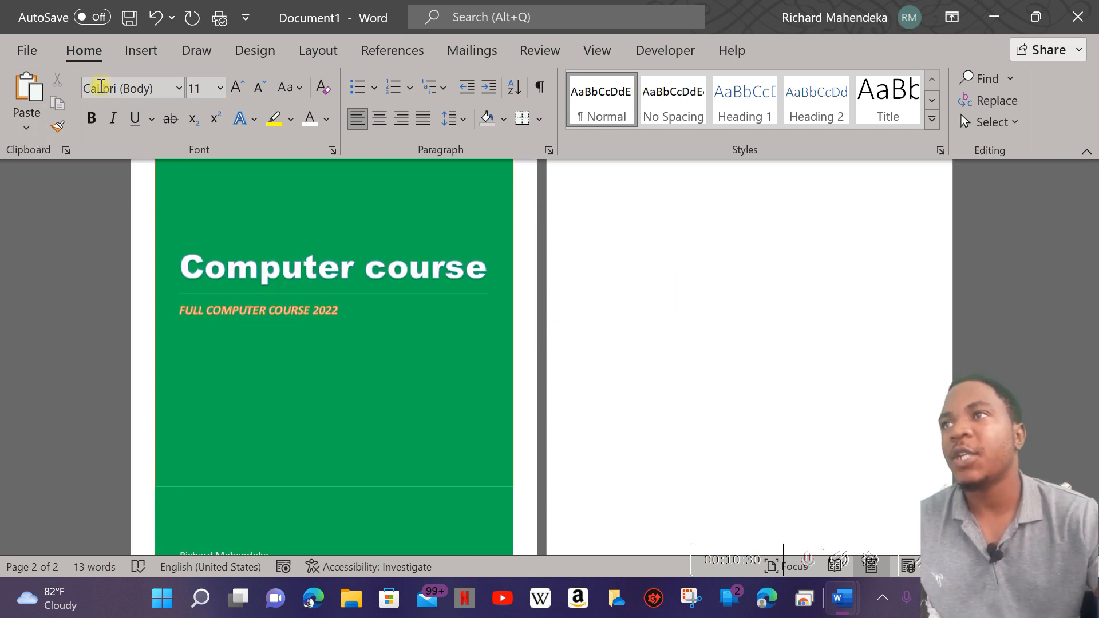
pyautogui.click(143, 50)
pyautogui.click(28, 120)
pyautogui.click(28, 218)
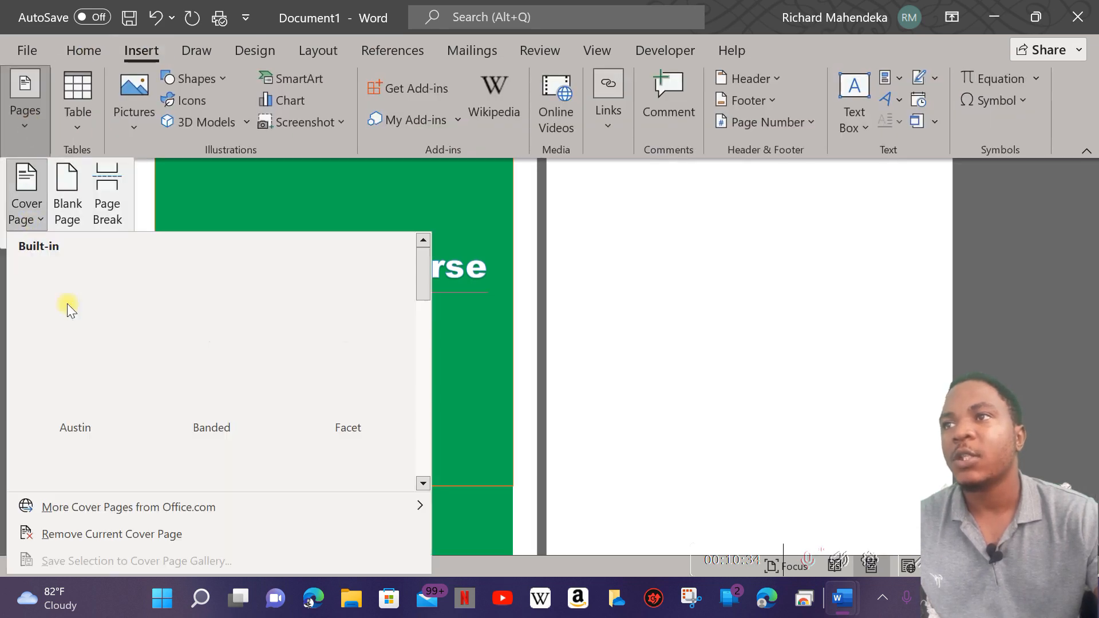
pyautogui.scroll(-3, 340, 421)
pyautogui.scroll(-3, 340, 421)
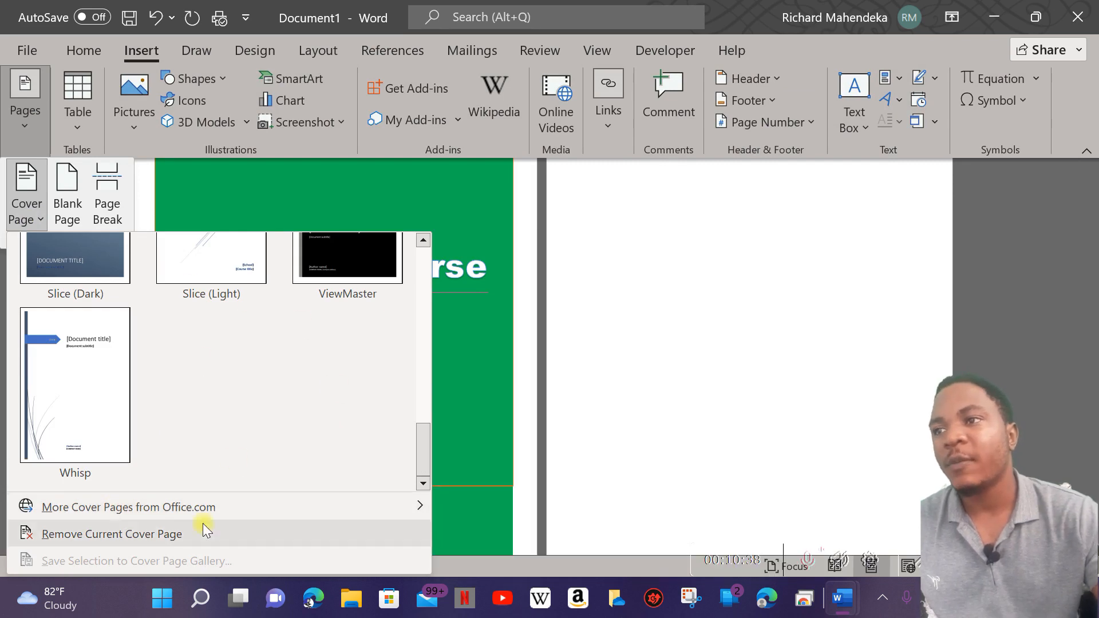
pyautogui.moveTo(80, 506)
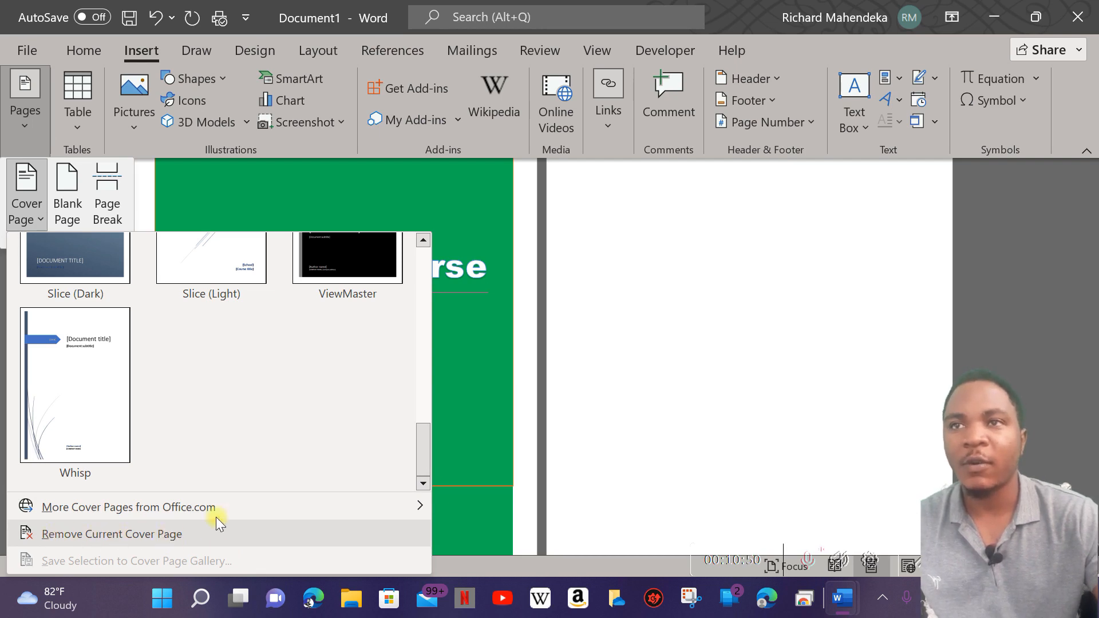
pyautogui.click(491, 354)
# Select the cover page's subtitle area and view the Remove Current Cover Page option without applying it.
pyautogui.click(442, 351)
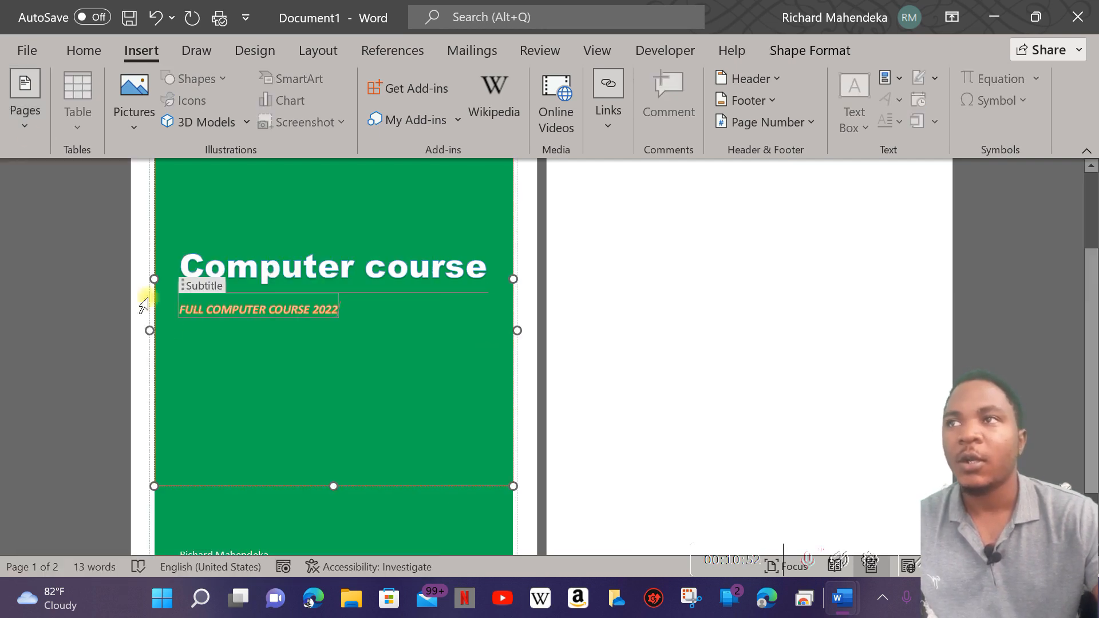
pyautogui.click(34, 131)
pyautogui.click(26, 225)
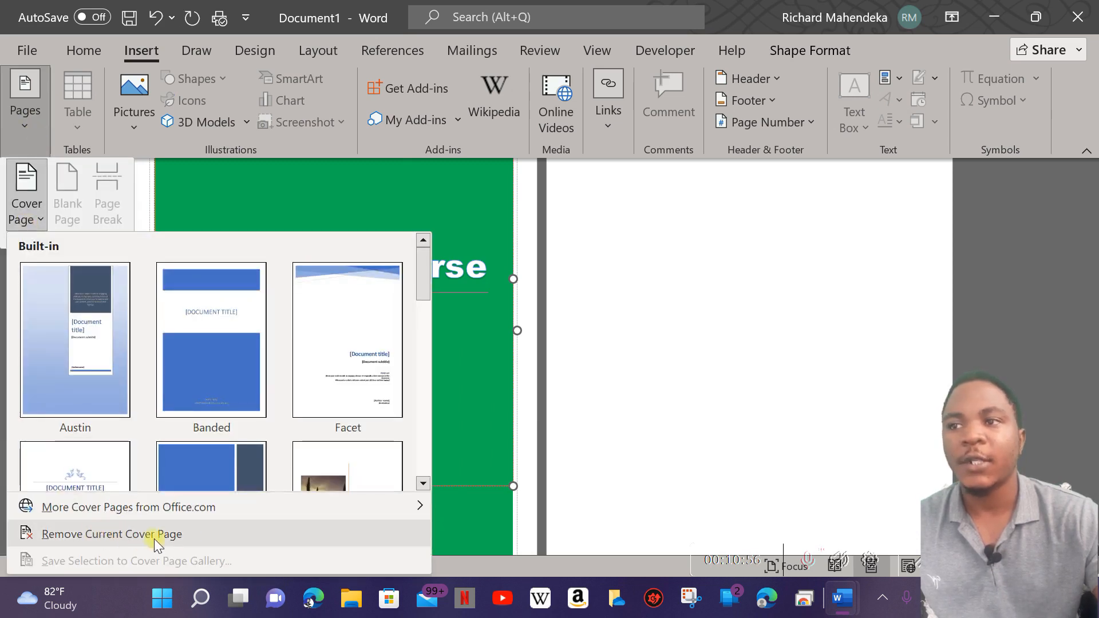
pyautogui.click(551, 370)
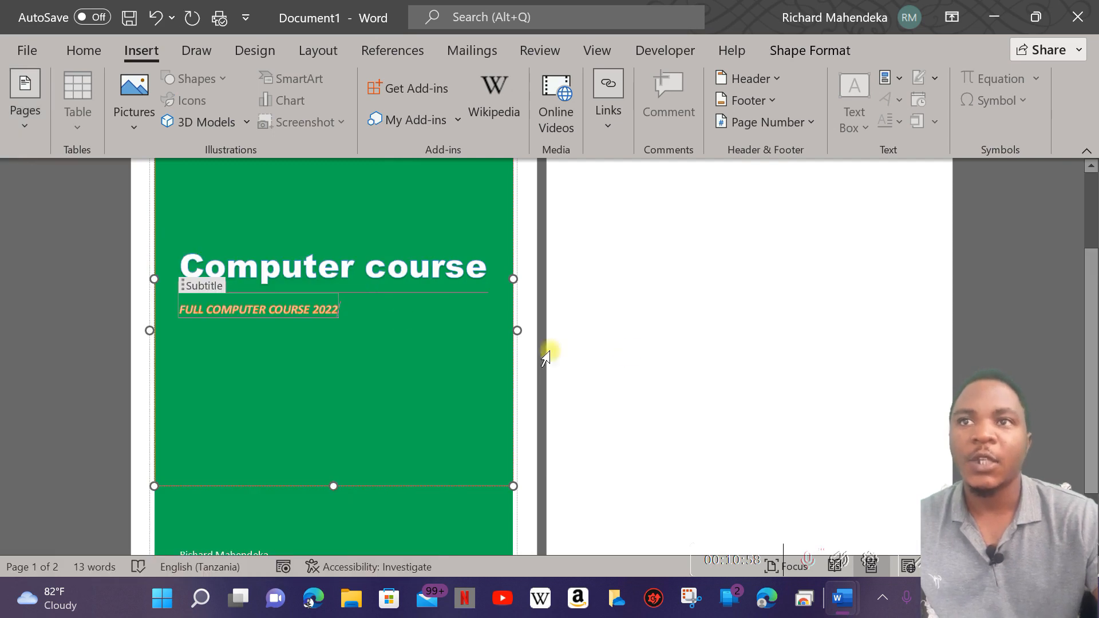
pyautogui.click(718, 310)
pyautogui.scroll(2, 698, 372)
pyautogui.scroll(-3, 697, 372)
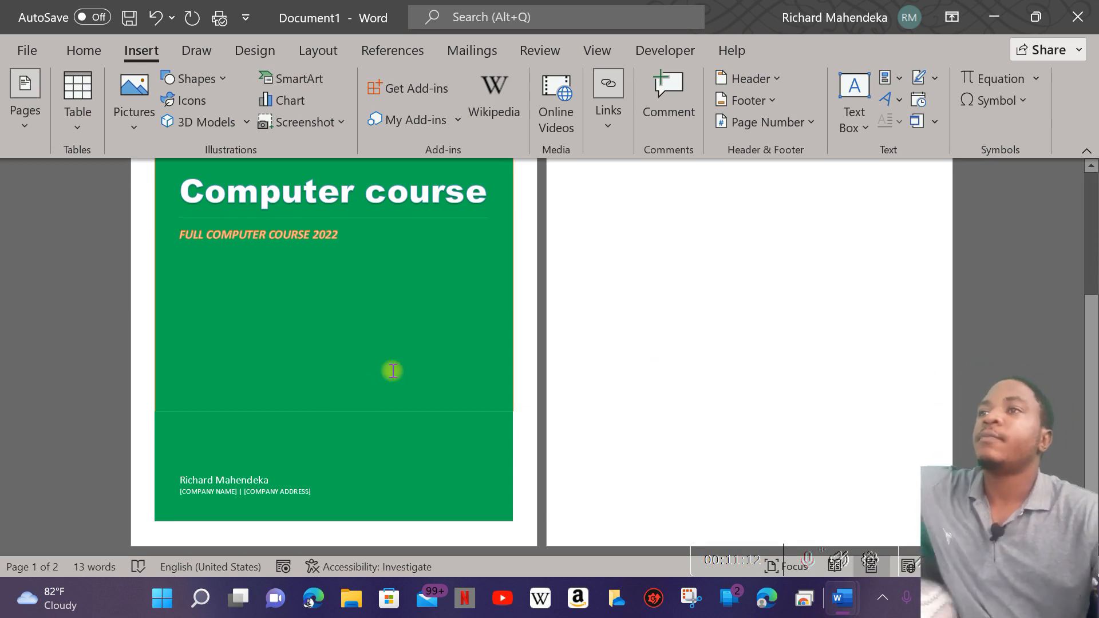
# Enter the sample text "GHJJLUJJKHJJJGHJGHJHYIYUO9UYUHY" on the blank second page.
pyautogui.click(24, 120)
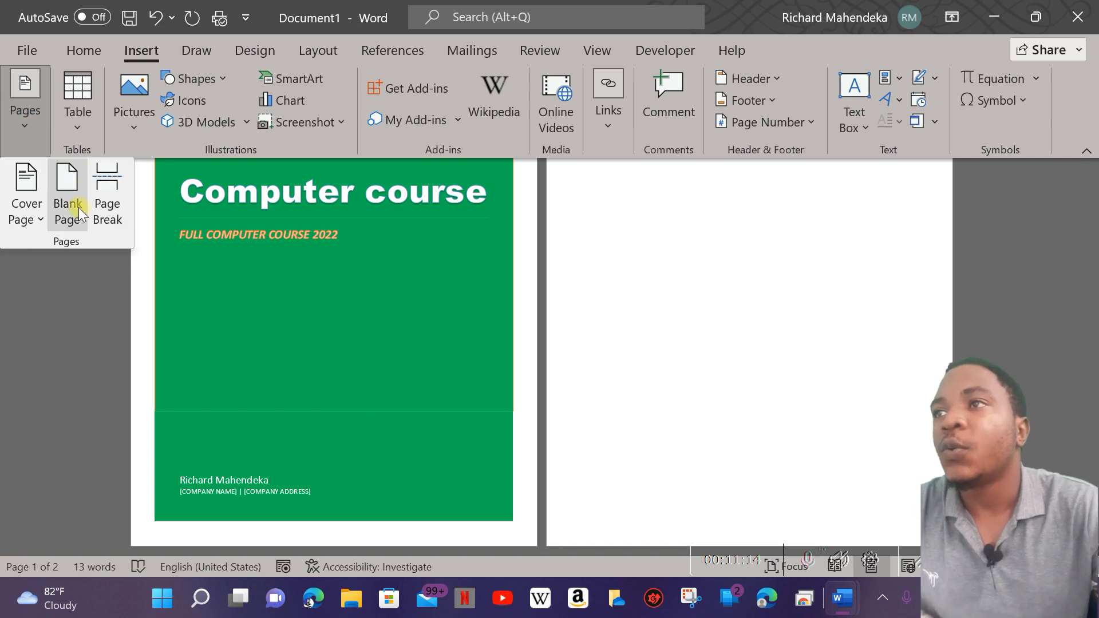
pyautogui.scroll(2, 735, 298)
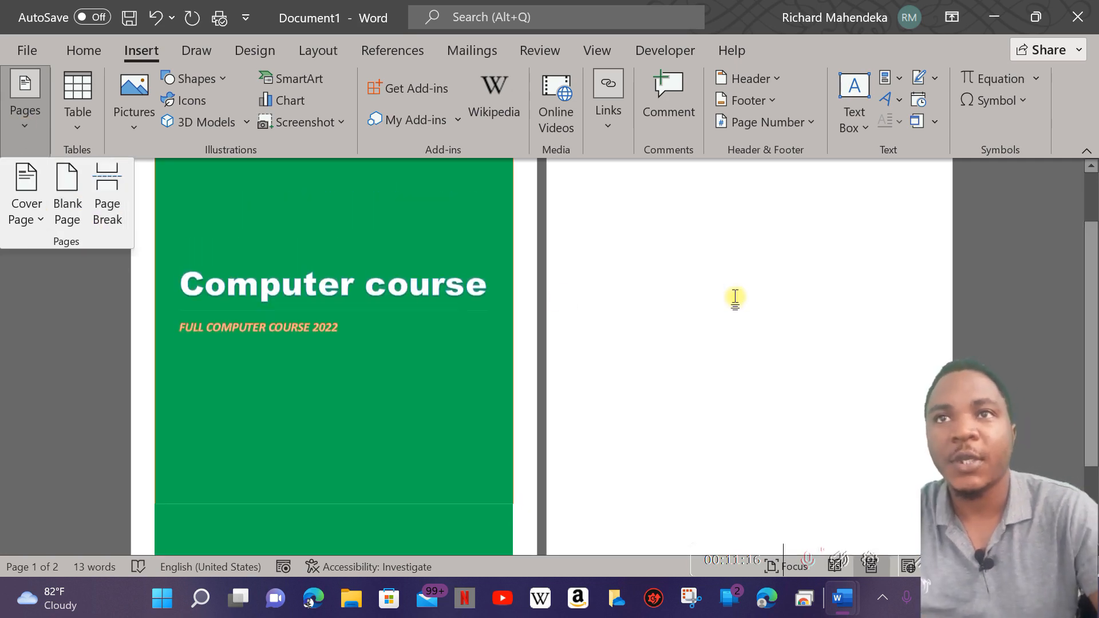
pyautogui.scroll(2, 732, 297)
pyautogui.click(658, 261)
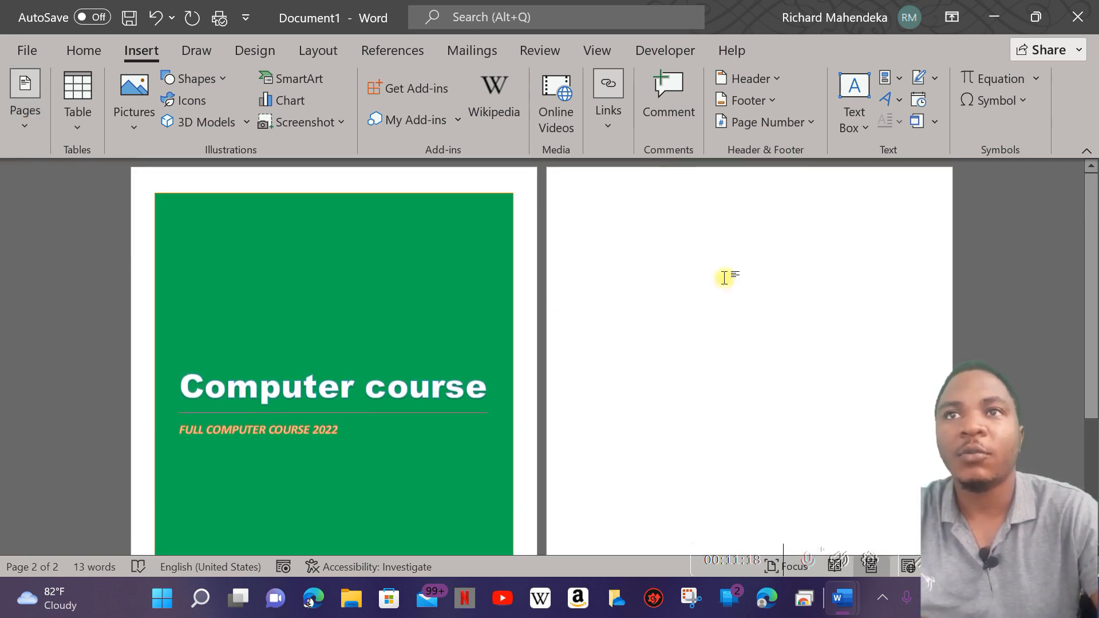
pyautogui.scroll(-1, 675, 240)
pyautogui.scroll(1, 674, 241)
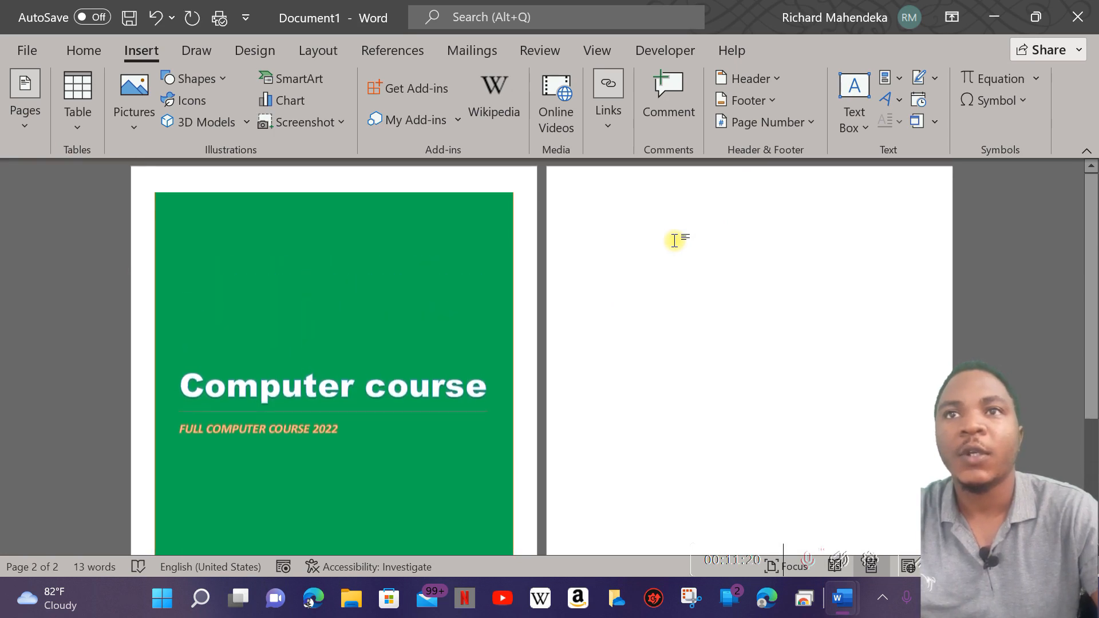
pyautogui.write('GHJJL')
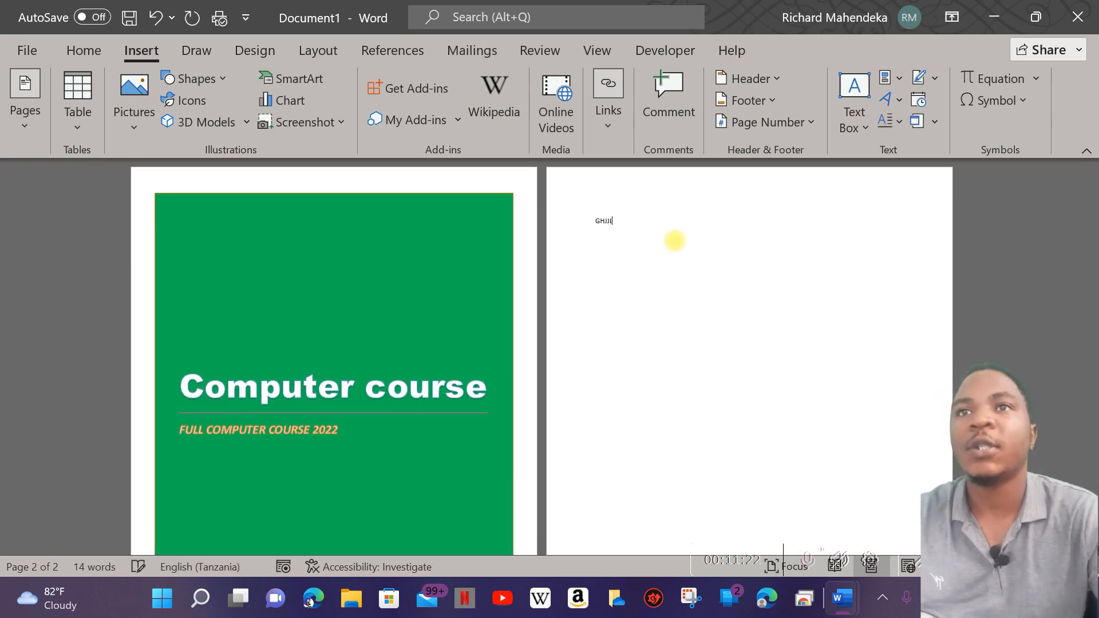
pyautogui.write('UJJKHJJJGHJGHJHYIYUO9UYUHY')
# Enlarge the sample text on page two to font size 100 and highlight it in yellow.
pyautogui.moveTo(731, 221); pyautogui.dragTo(578, 228)
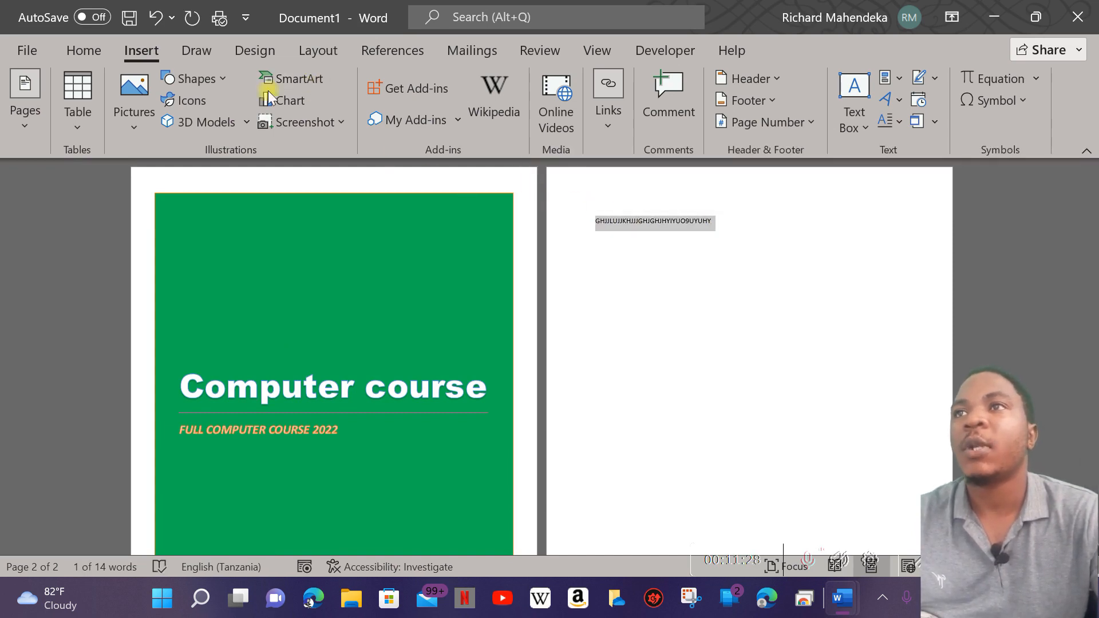
pyautogui.click(80, 51)
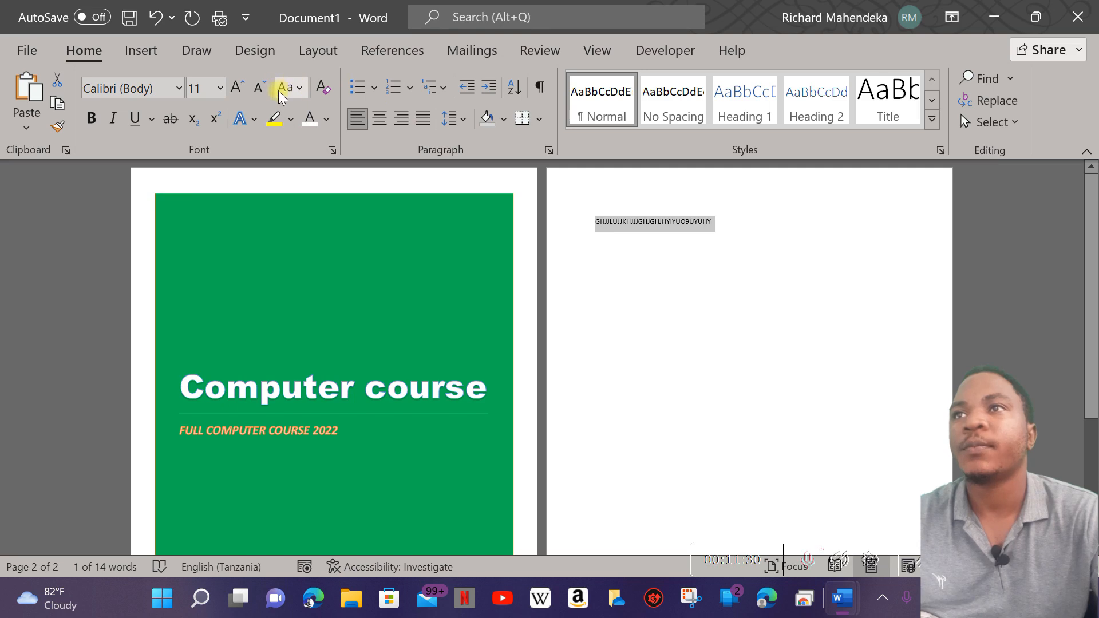
pyautogui.click(236, 87)
pyautogui.click(236, 88)
pyautogui.click(236, 88)
pyautogui.click(237, 87)
pyautogui.click(236, 88)
pyautogui.click(237, 87)
pyautogui.click(236, 87)
pyautogui.click(236, 87)
pyautogui.click(236, 87)
pyautogui.click(236, 87)
pyautogui.click(236, 87)
pyautogui.click(237, 87)
pyautogui.click(237, 87)
pyautogui.click(237, 88)
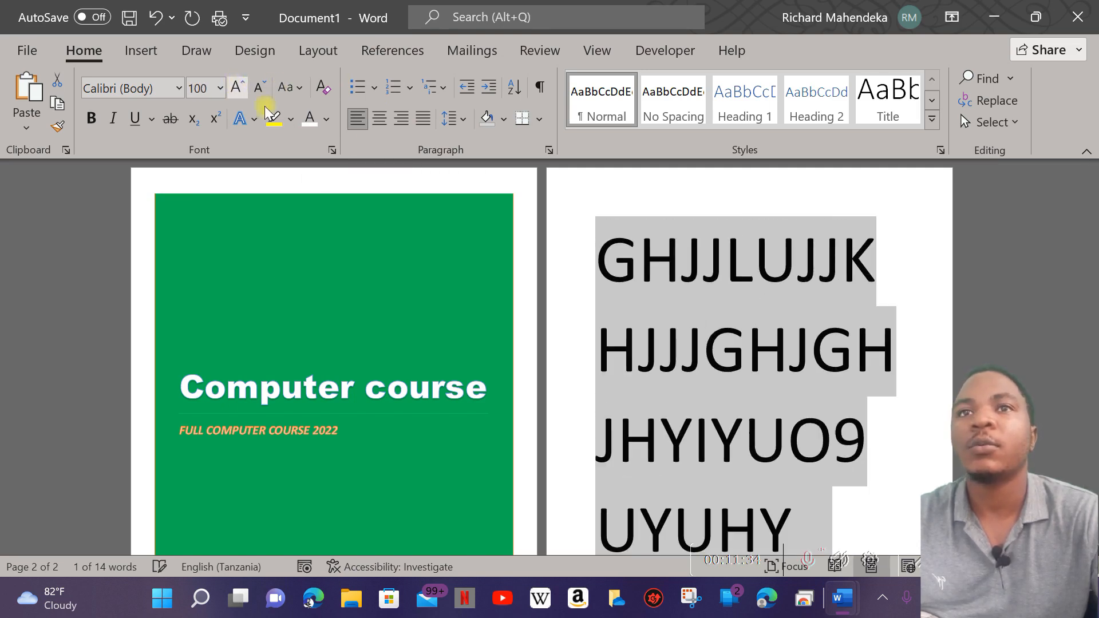
pyautogui.click(274, 119)
pyautogui.click(759, 330)
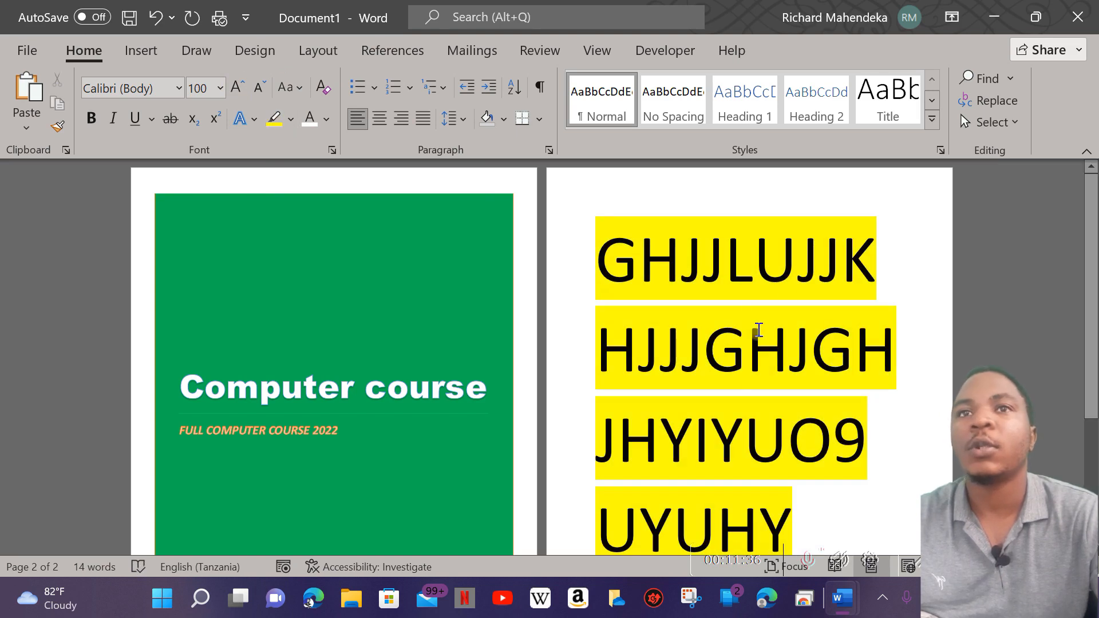
# Examine how the enlarged sample text fills page two next to the cover page.
pyautogui.scroll(-3, 759, 331)
pyautogui.scroll(2, 801, 275)
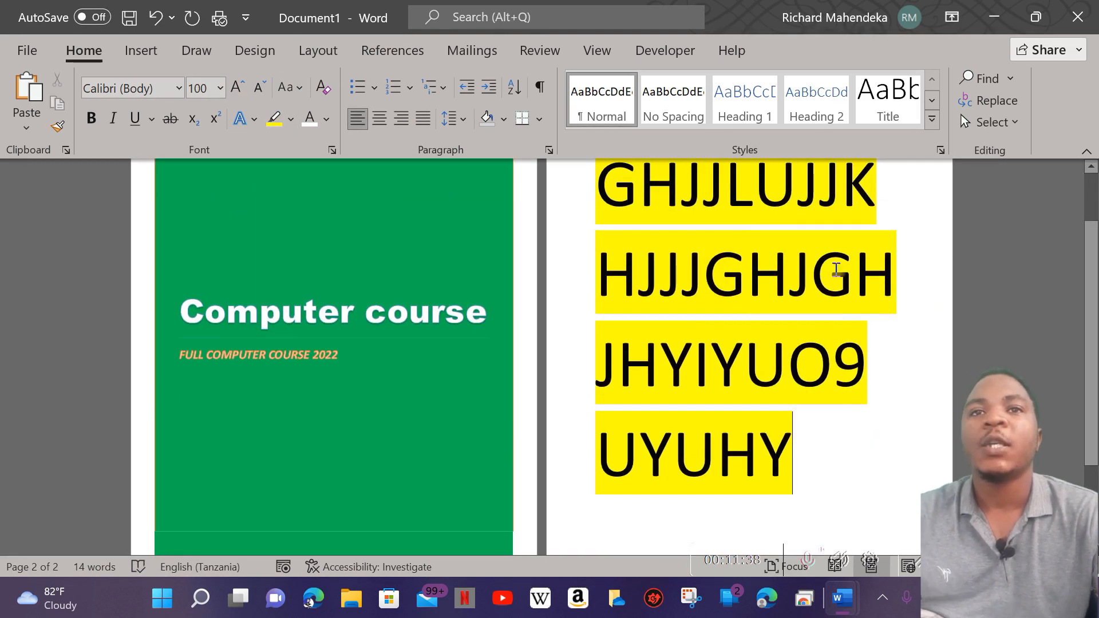
pyautogui.scroll(2, 837, 270)
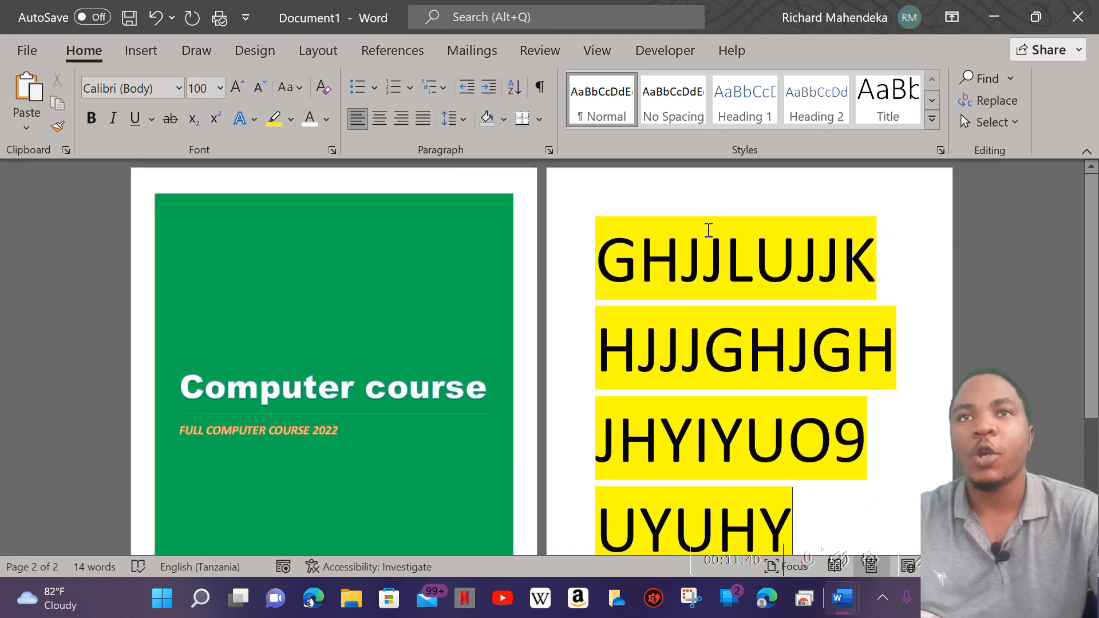
pyautogui.scroll(-4, 709, 230)
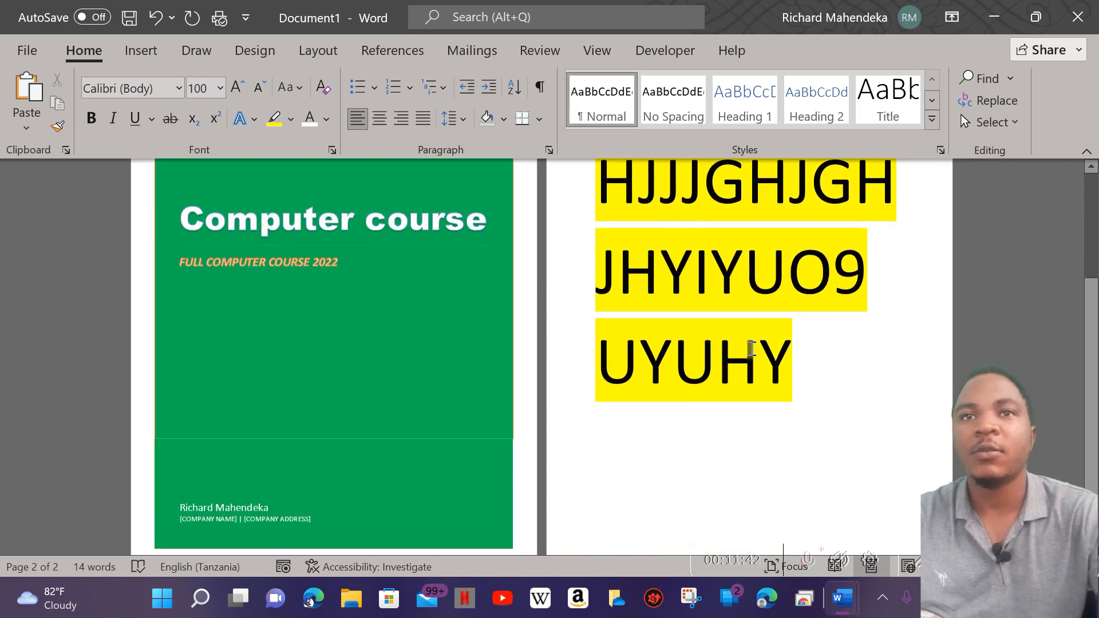
pyautogui.scroll(-1, 751, 349)
pyautogui.scroll(3, 859, 363)
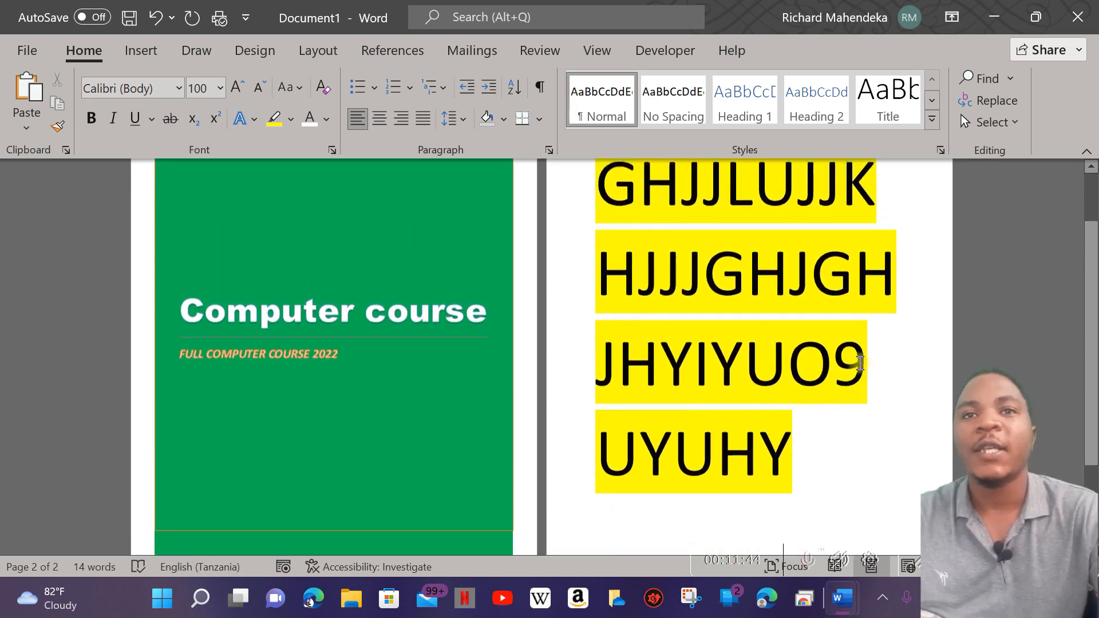
pyautogui.scroll(2, 860, 363)
pyautogui.scroll(-4, 792, 290)
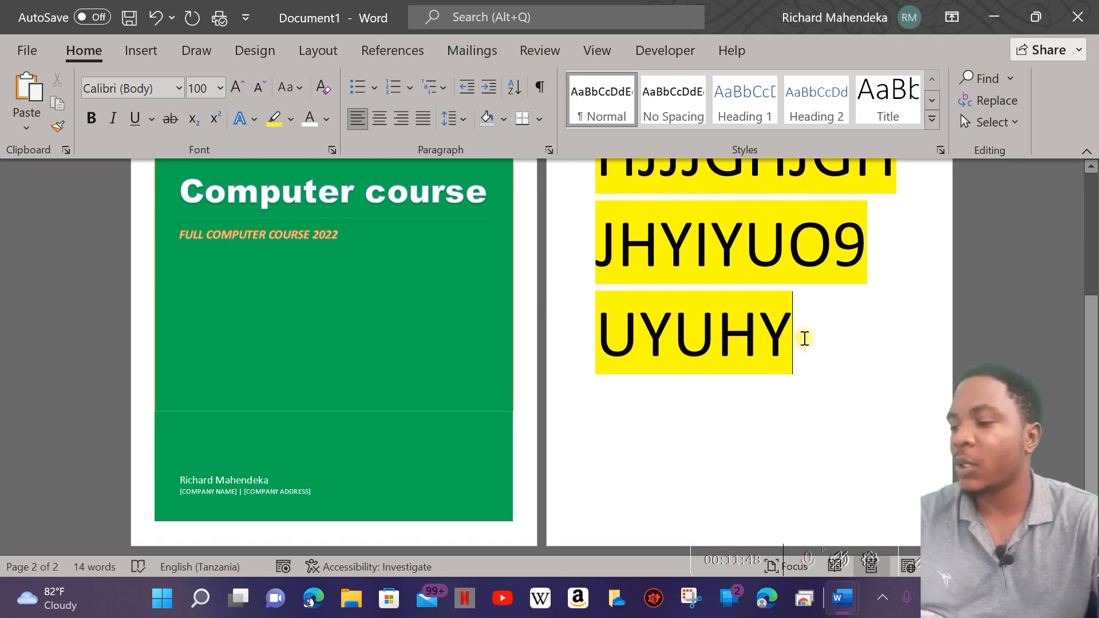
# Try adding a third page with a page break below the sample text, and remove the break again.
pyautogui.press('Return')
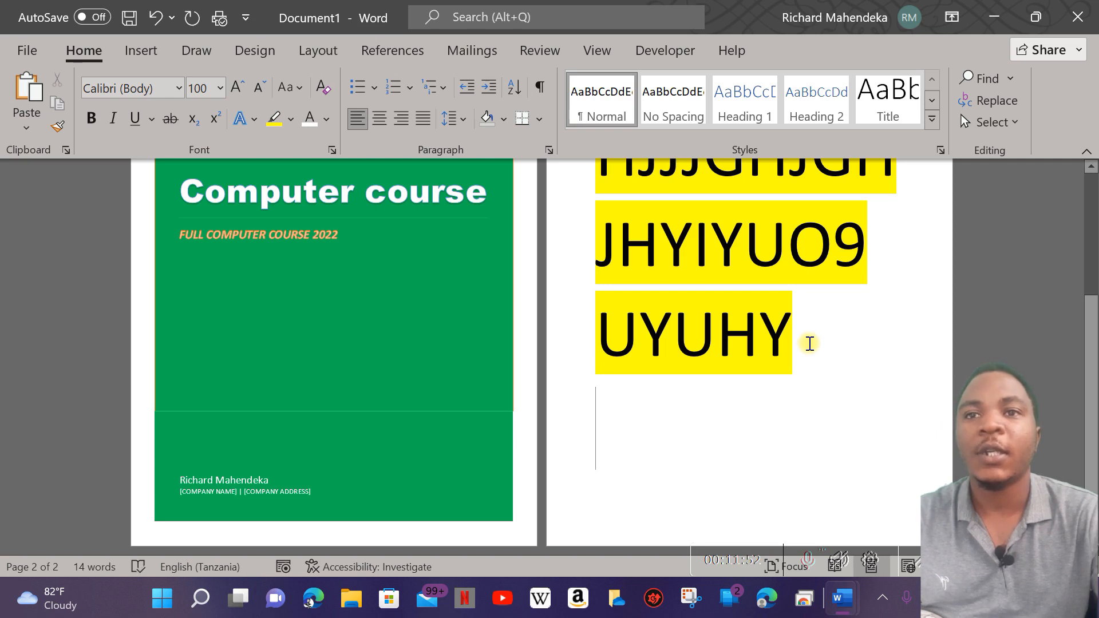
pyautogui.hotkey('ctrl', 'Return')
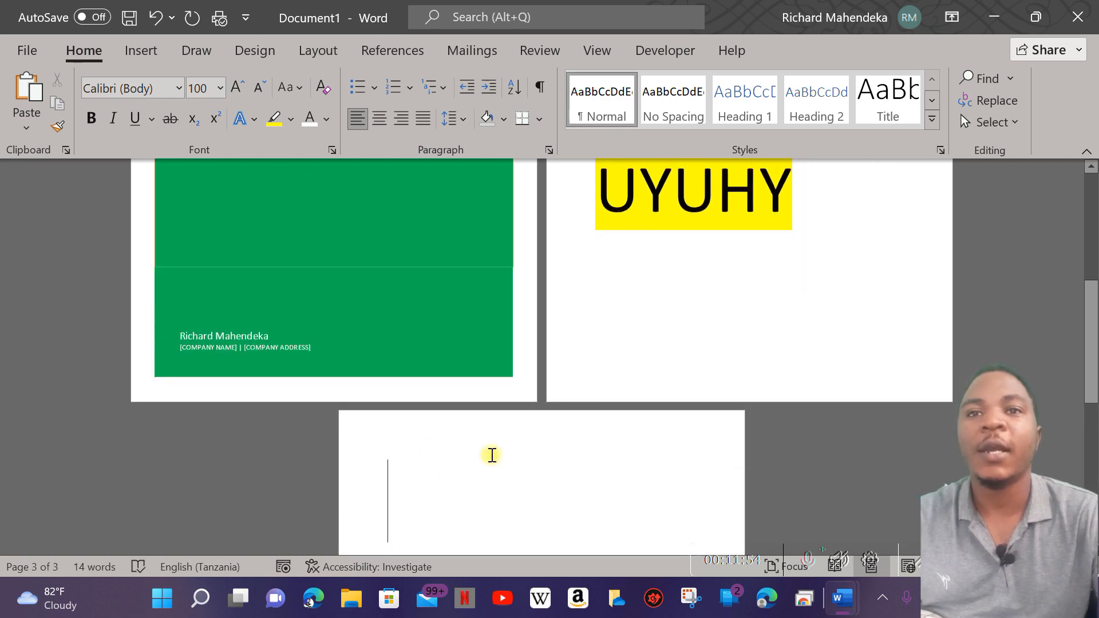
pyautogui.scroll(-4, 515, 438)
pyautogui.scroll(2, 542, 422)
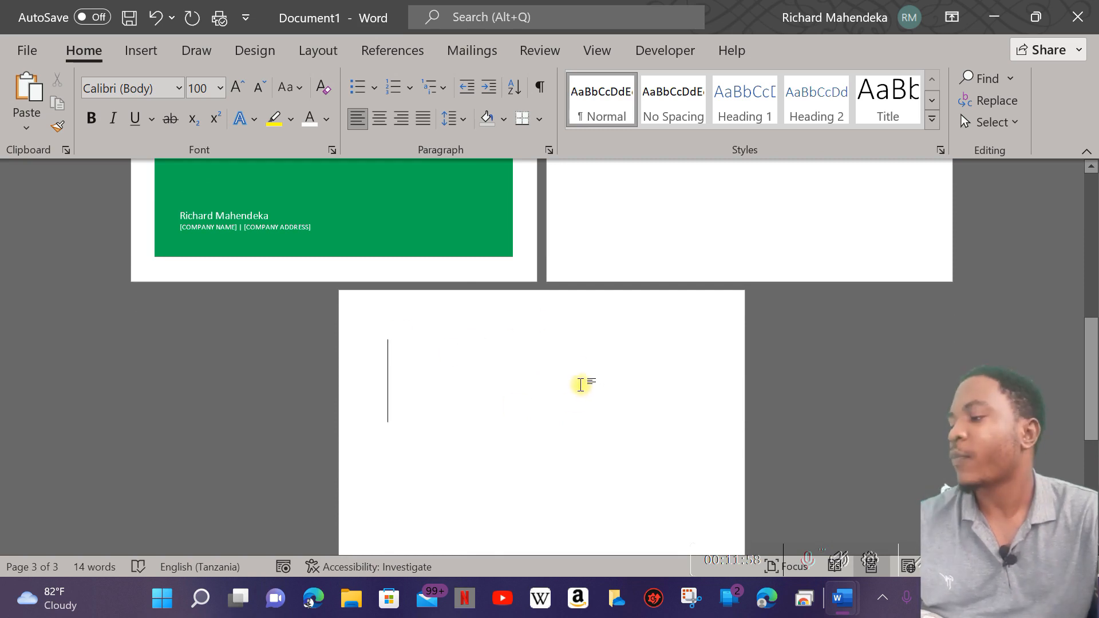
pyautogui.press('BackSpace')
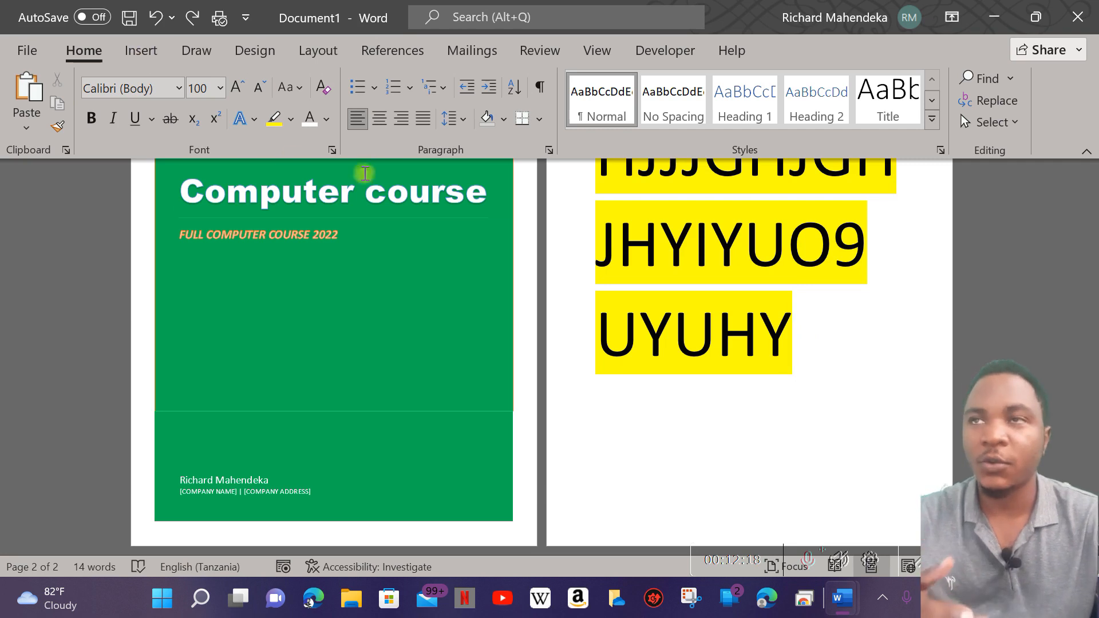
# Insert a blank page after the sample text on page two.
pyautogui.click(146, 52)
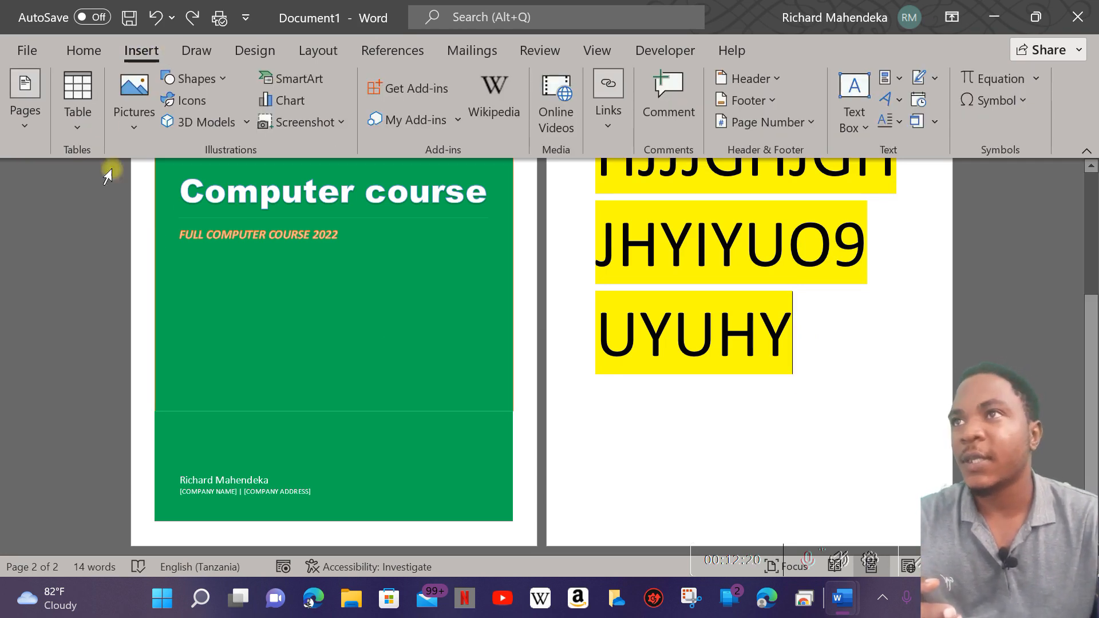
pyautogui.click(25, 129)
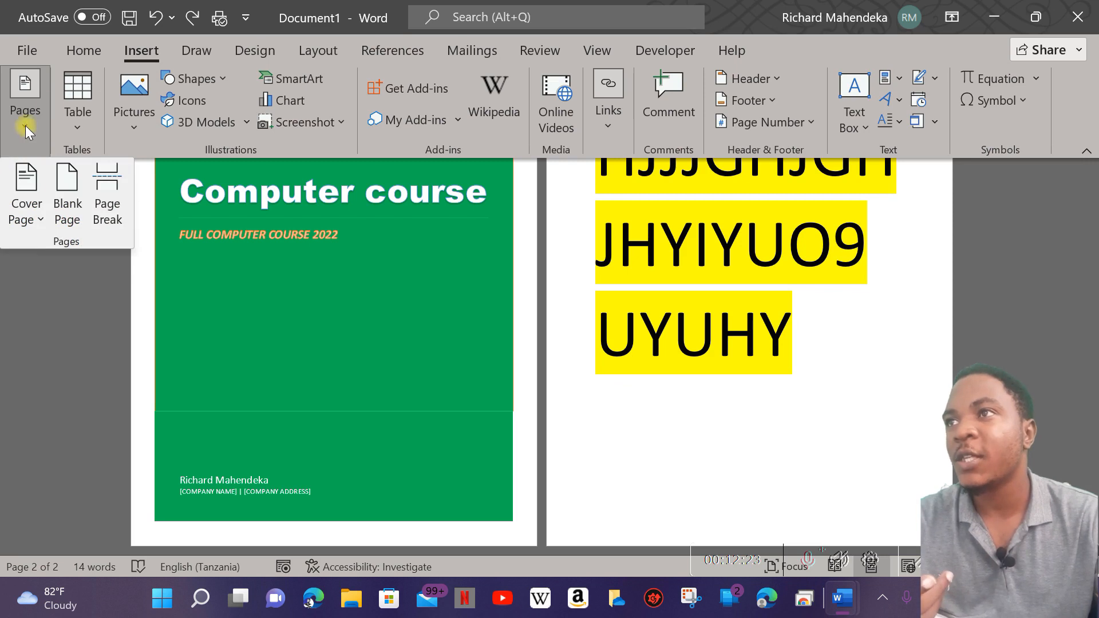
pyautogui.click(73, 186)
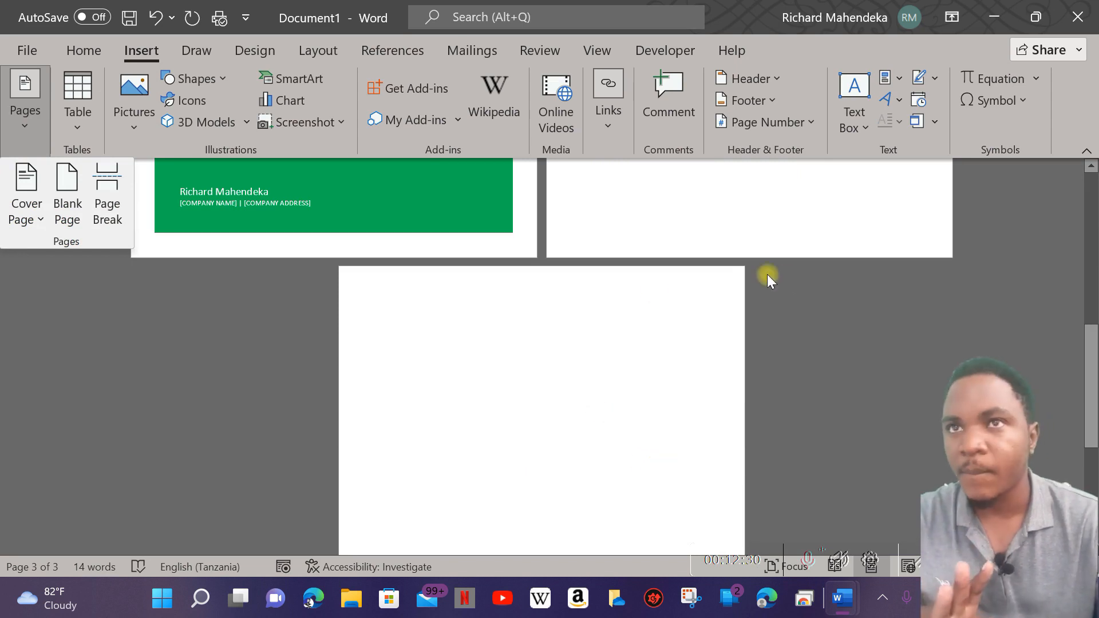
# Append the letter "J" to the end of the sample text on page two and check the blank page below.
pyautogui.scroll(6, 768, 277)
pyautogui.click(804, 397)
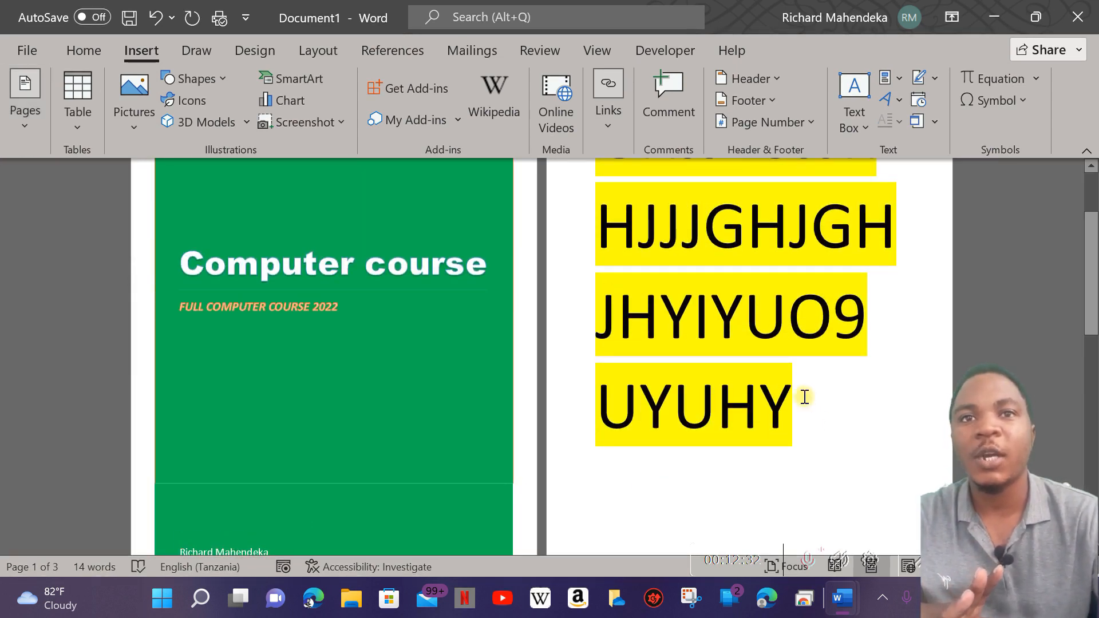
pyautogui.write('J')
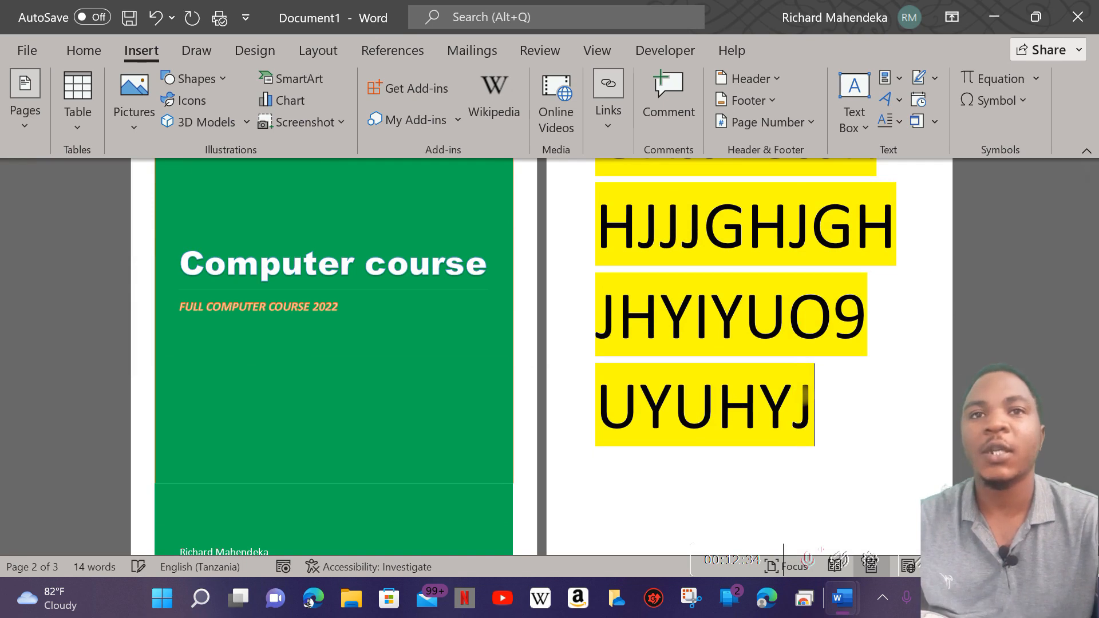
pyautogui.scroll(-6, 761, 351)
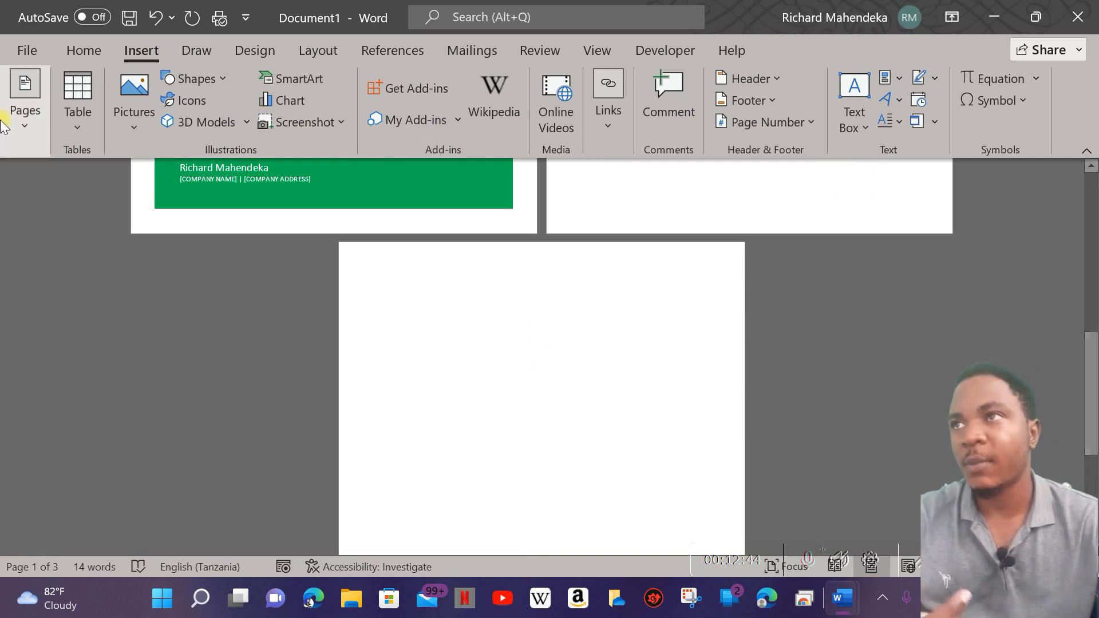
pyautogui.scroll(6, 595, 338)
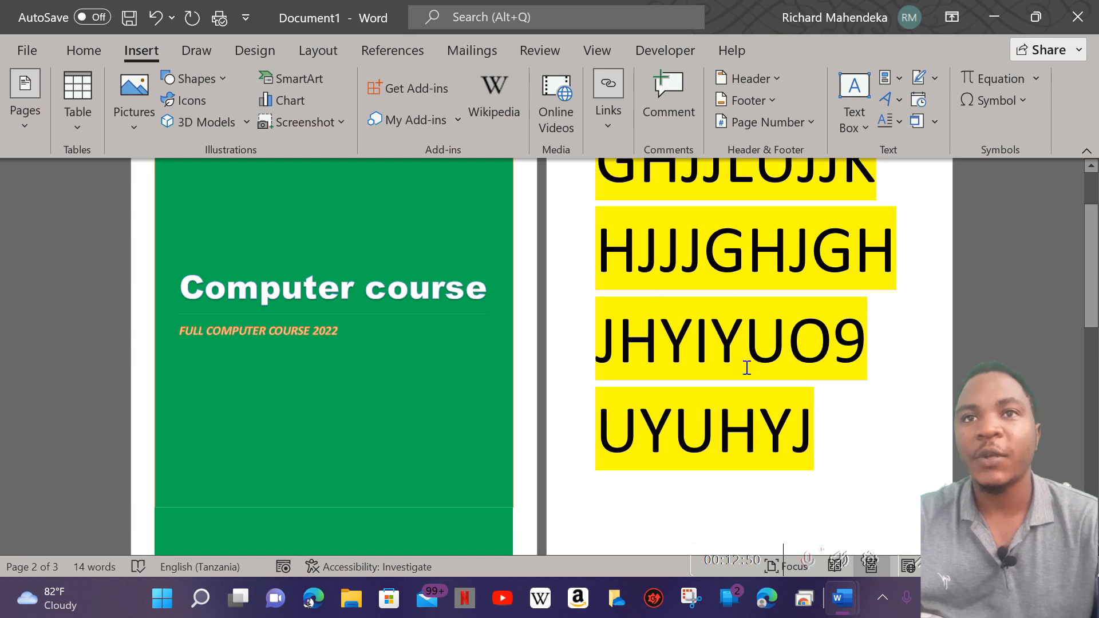
# Insert a page break right after the line "JHYIYUO9" in the sample text on page two.
pyautogui.scroll(2, 727, 361)
pyautogui.scroll(-2, 748, 414)
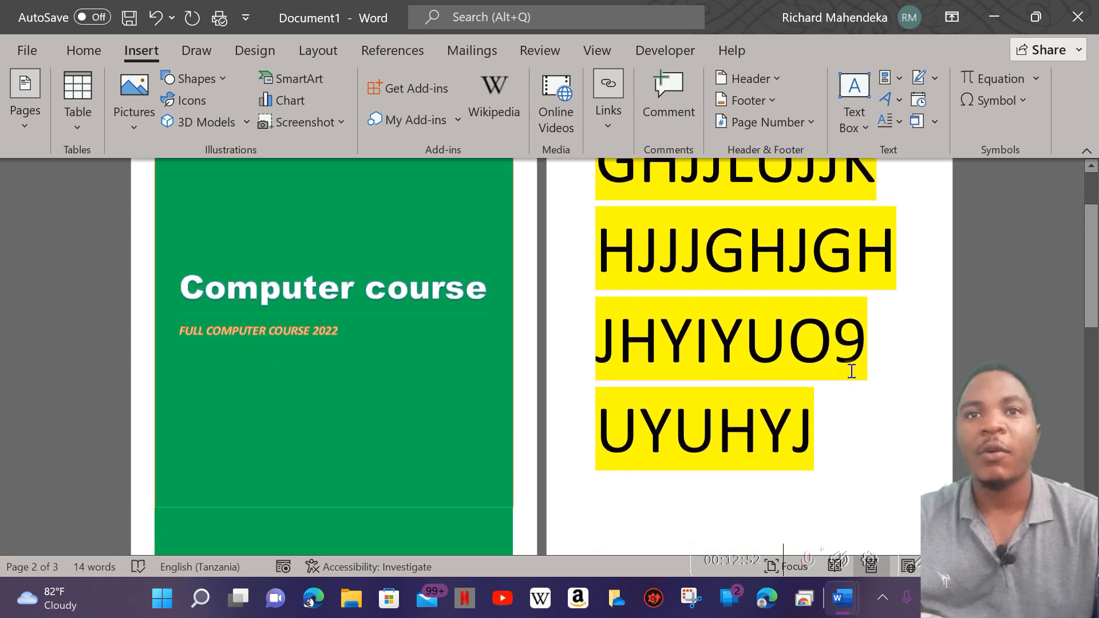
pyautogui.click(22, 126)
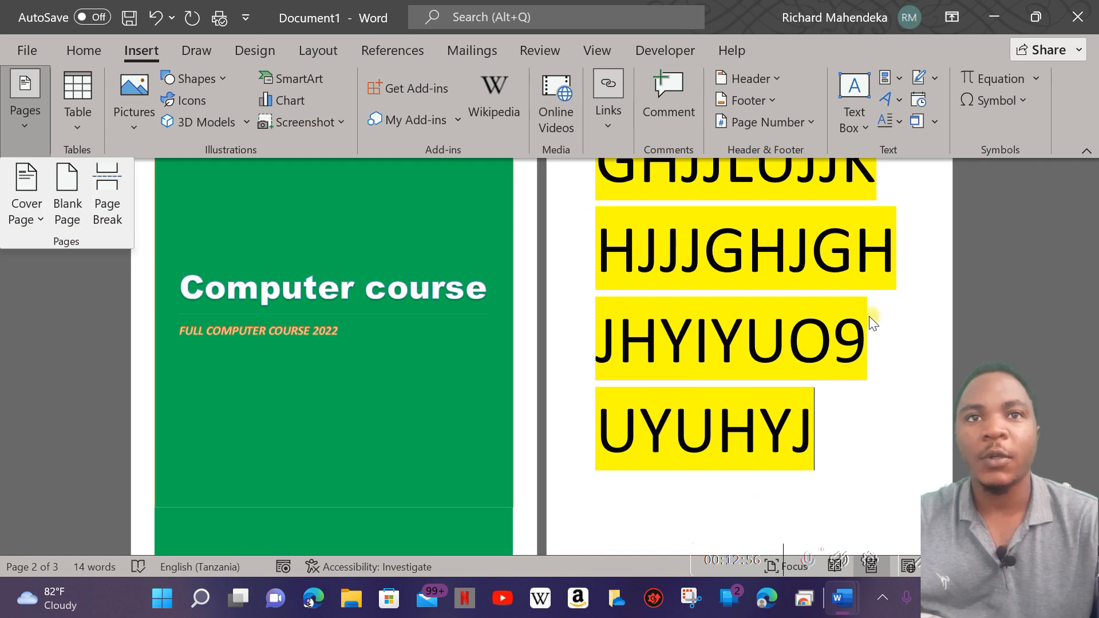
pyautogui.click(869, 333)
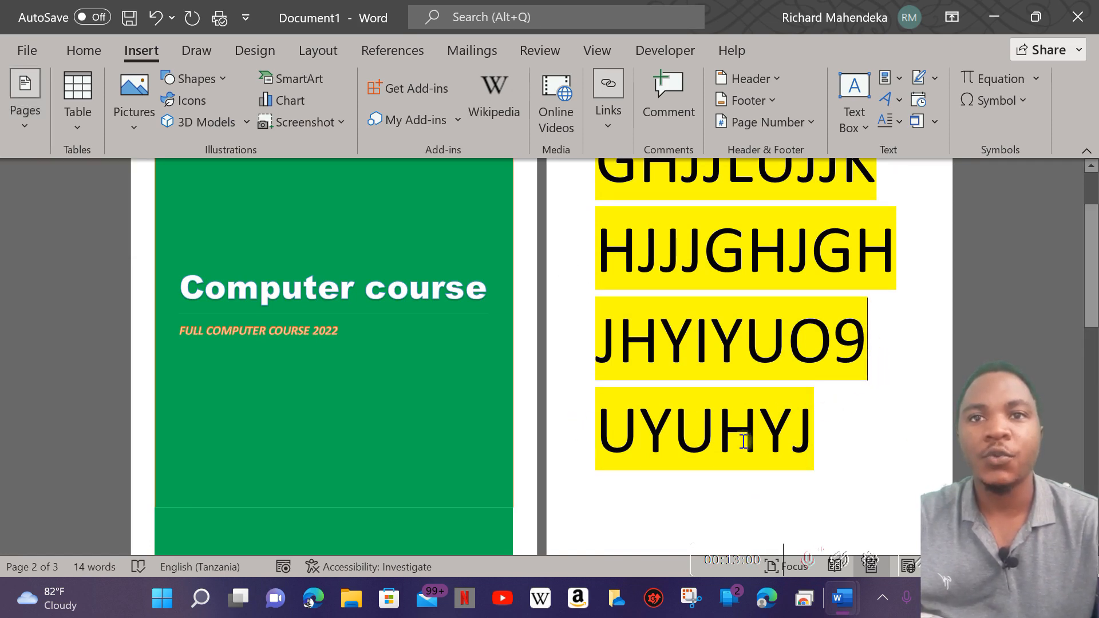
pyautogui.scroll(-2, 791, 439)
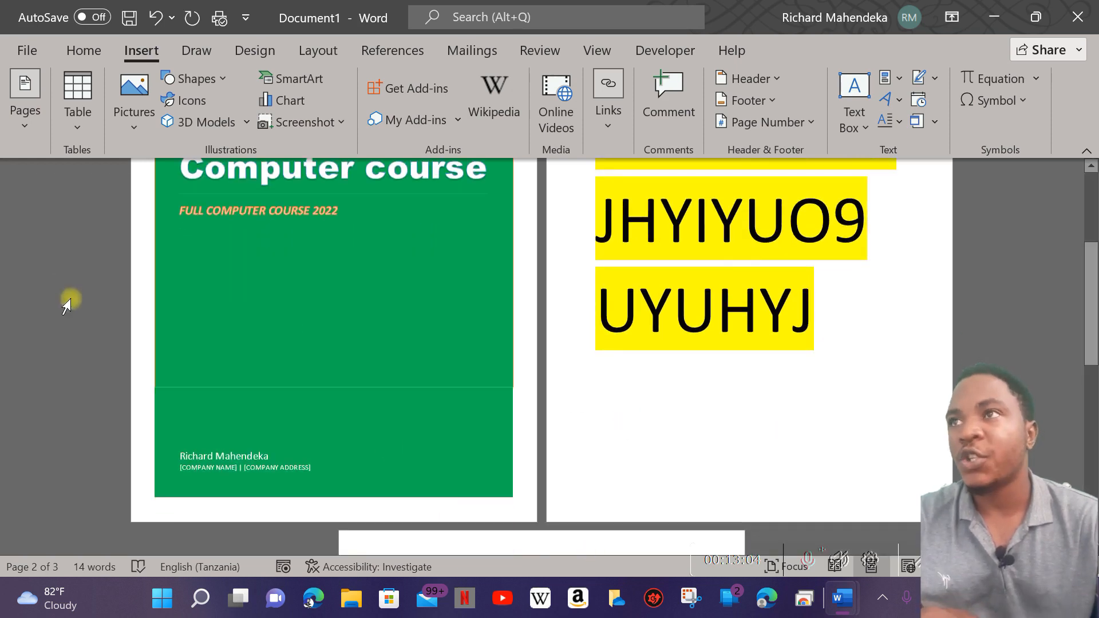
pyautogui.click(27, 129)
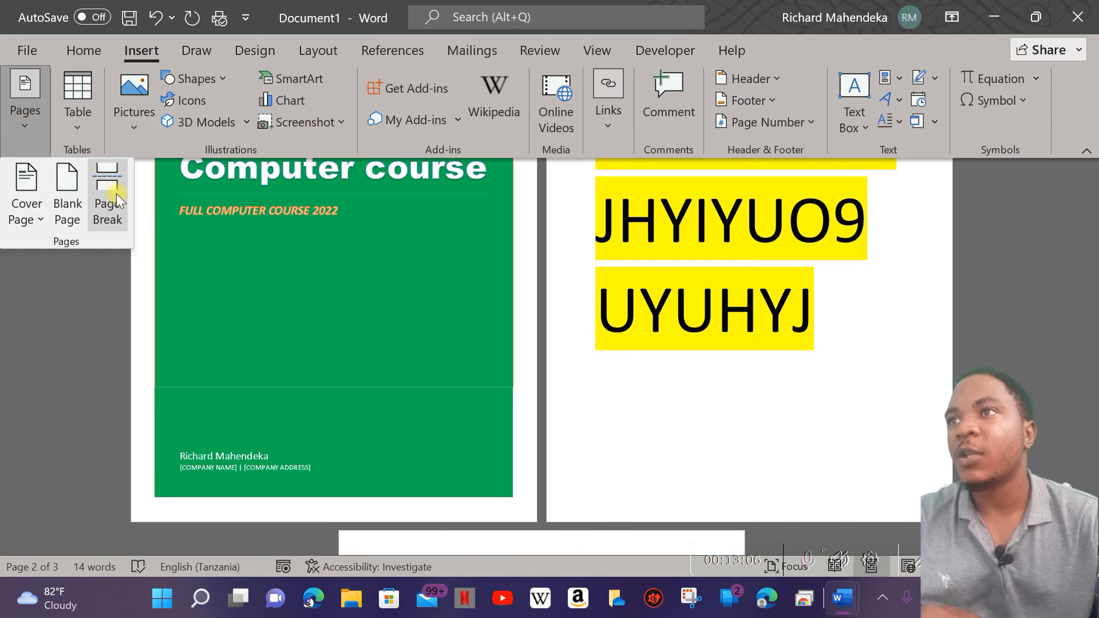
pyautogui.scroll(1, 864, 286)
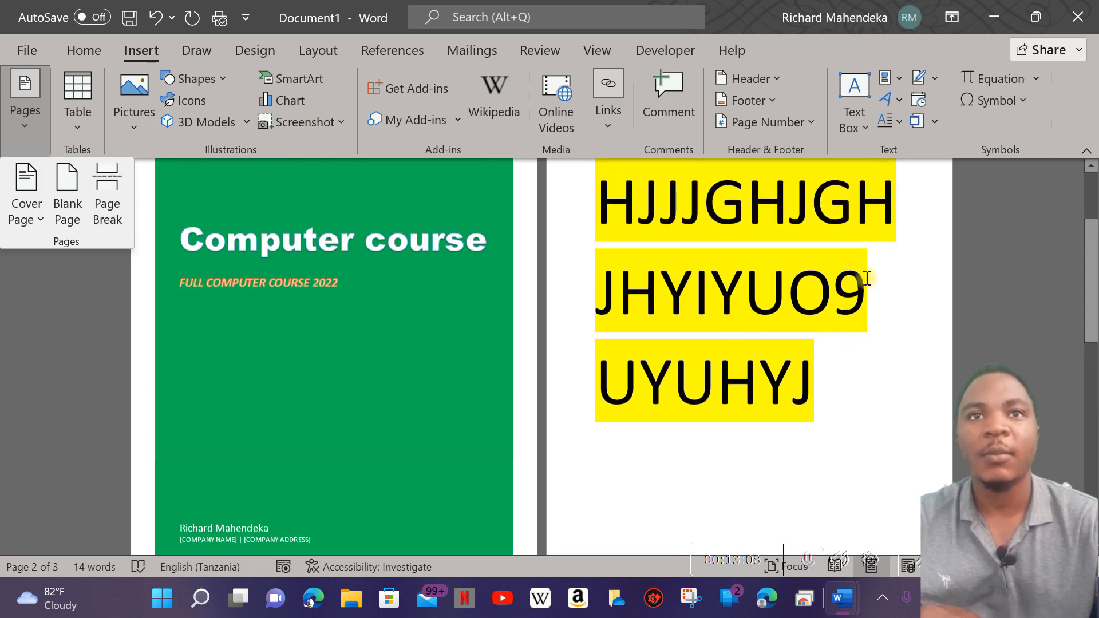
pyautogui.click(868, 279)
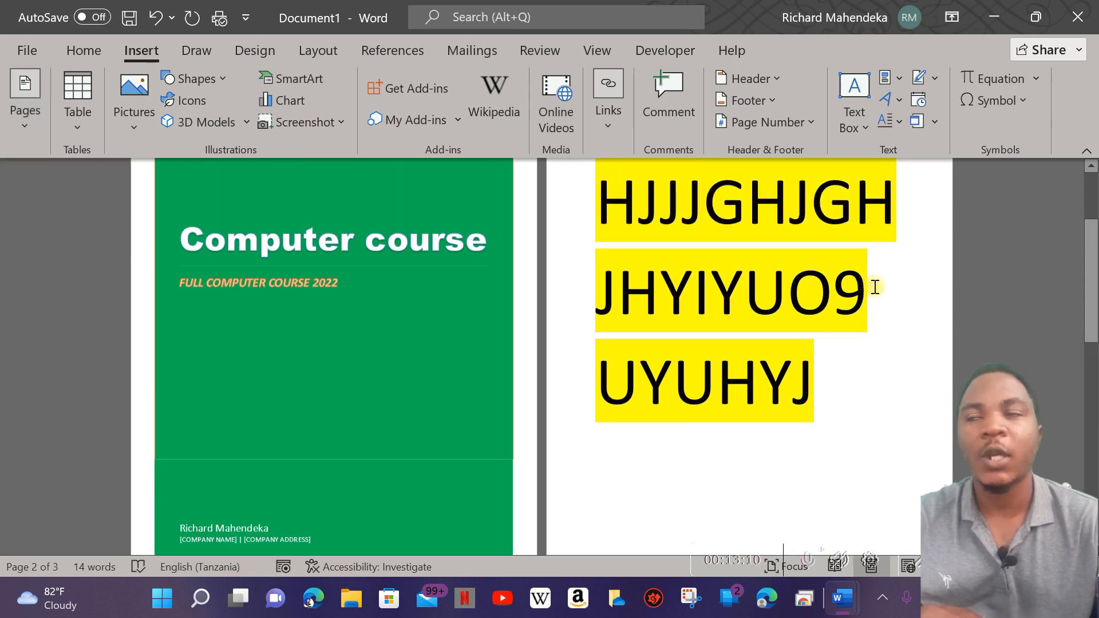
pyautogui.click(36, 127)
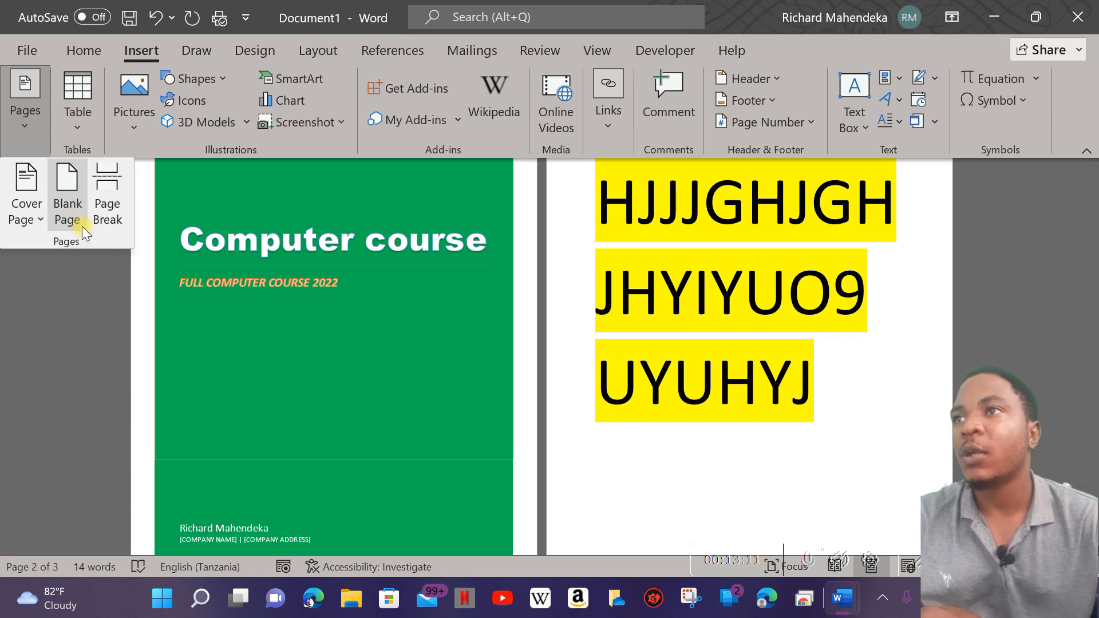
pyautogui.click(109, 184)
# Examine how the page break distributes the sample text across pages two and three, next to the blank page.
pyautogui.scroll(3, 748, 309)
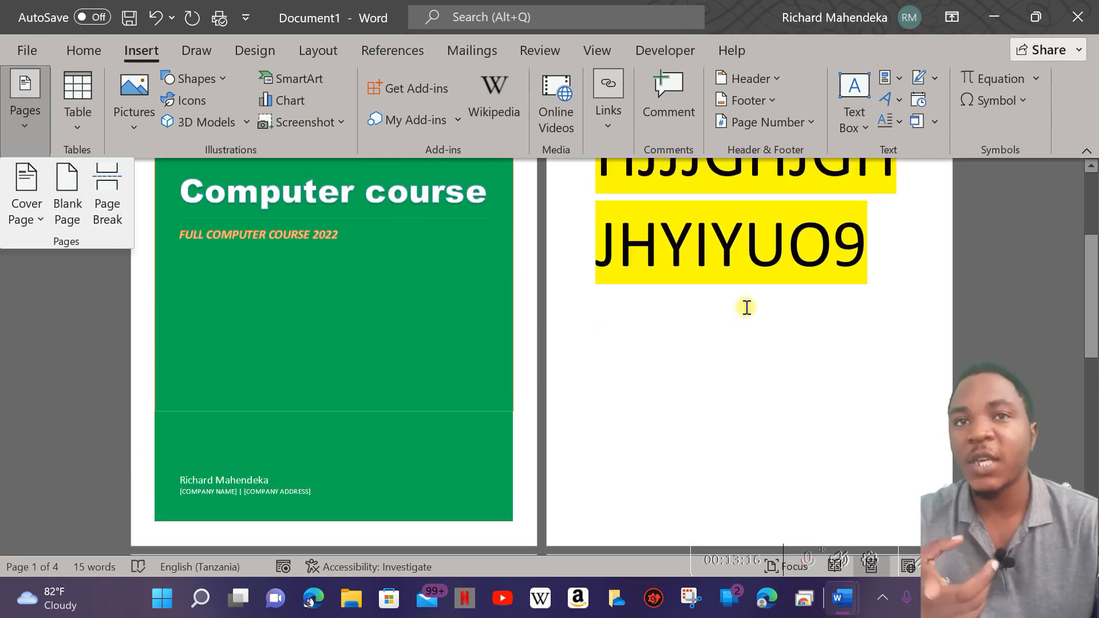
pyautogui.scroll(-6, 781, 342)
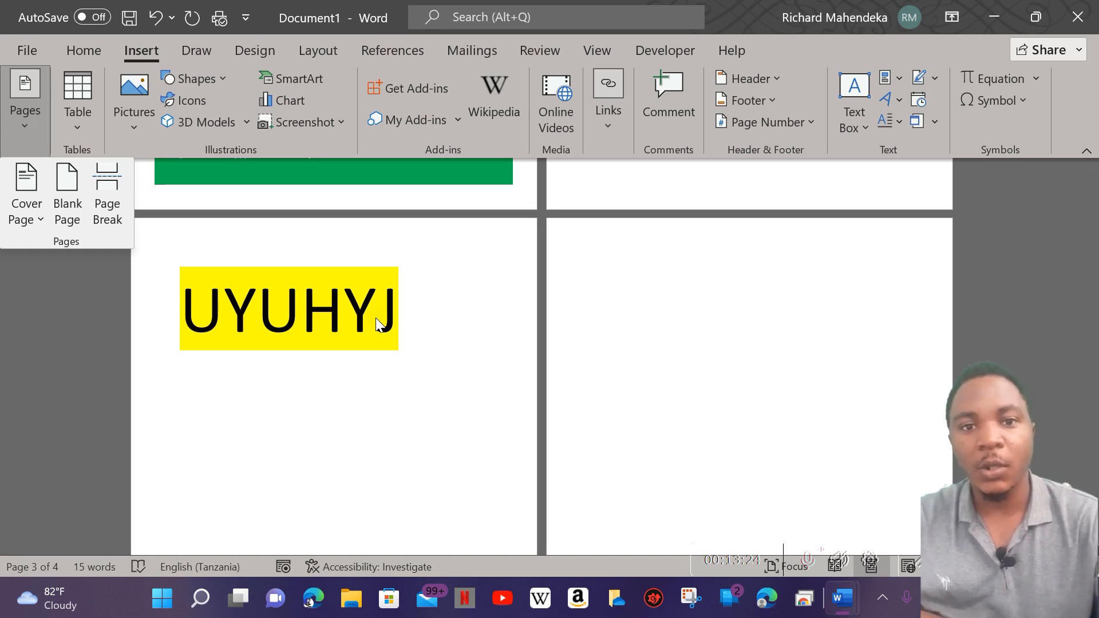
pyautogui.scroll(5, 403, 348)
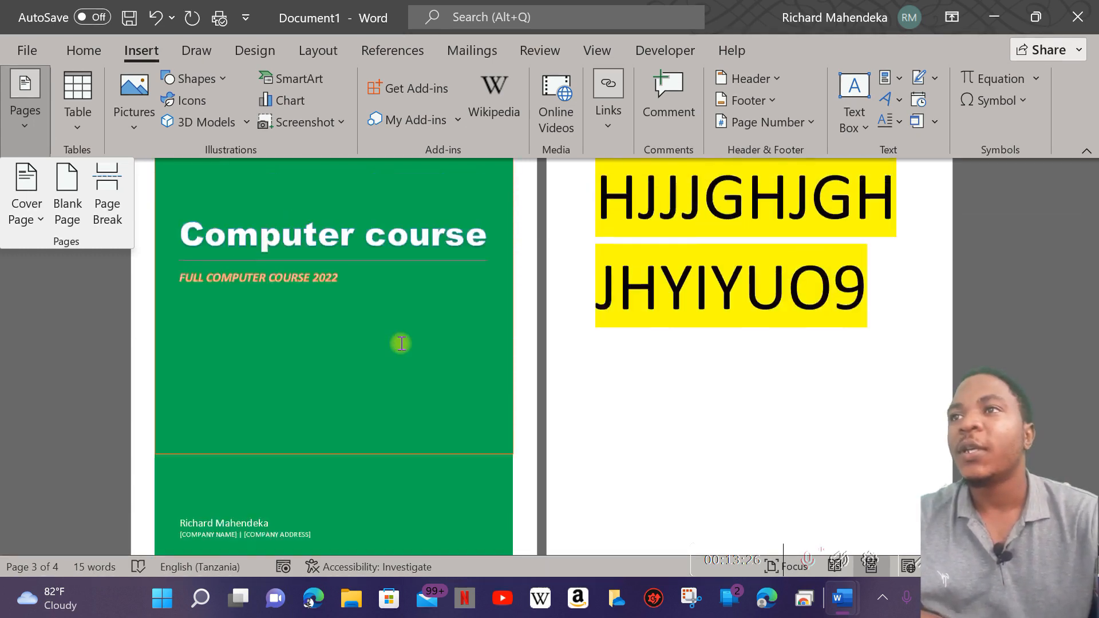
pyautogui.scroll(3, 401, 343)
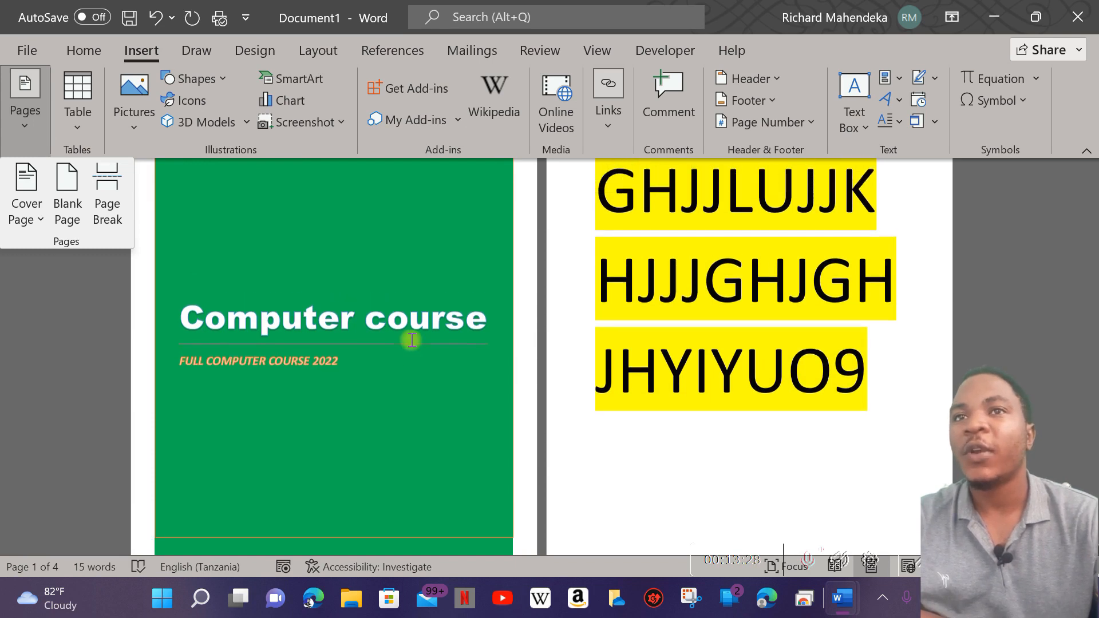
pyautogui.click(19, 133)
pyautogui.click(19, 132)
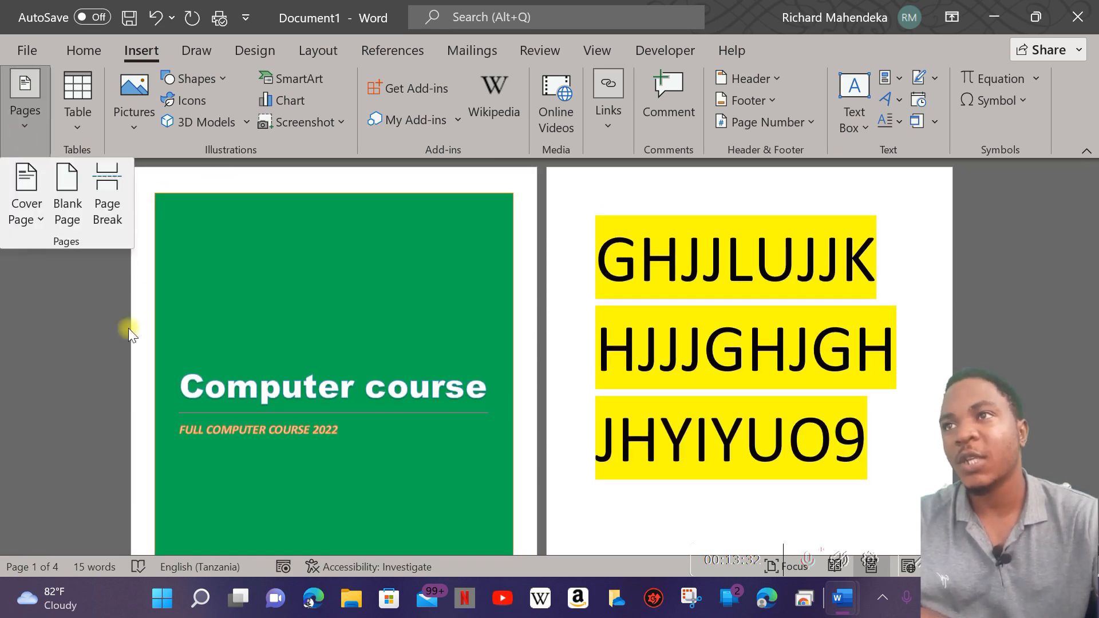
pyautogui.scroll(-6, 736, 255)
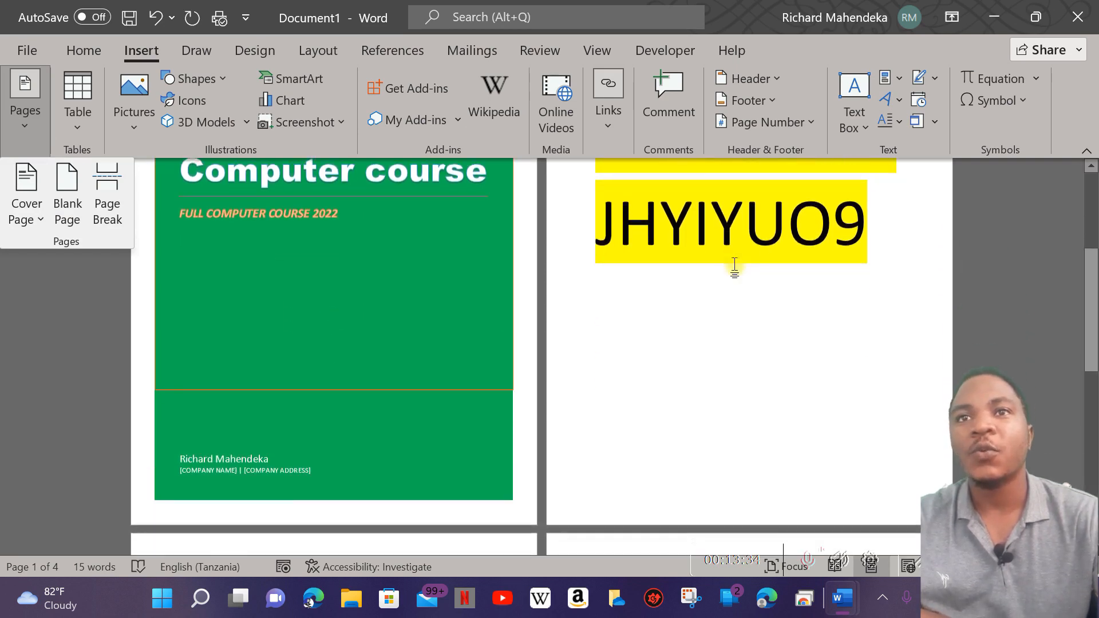
pyautogui.scroll(-2, 721, 307)
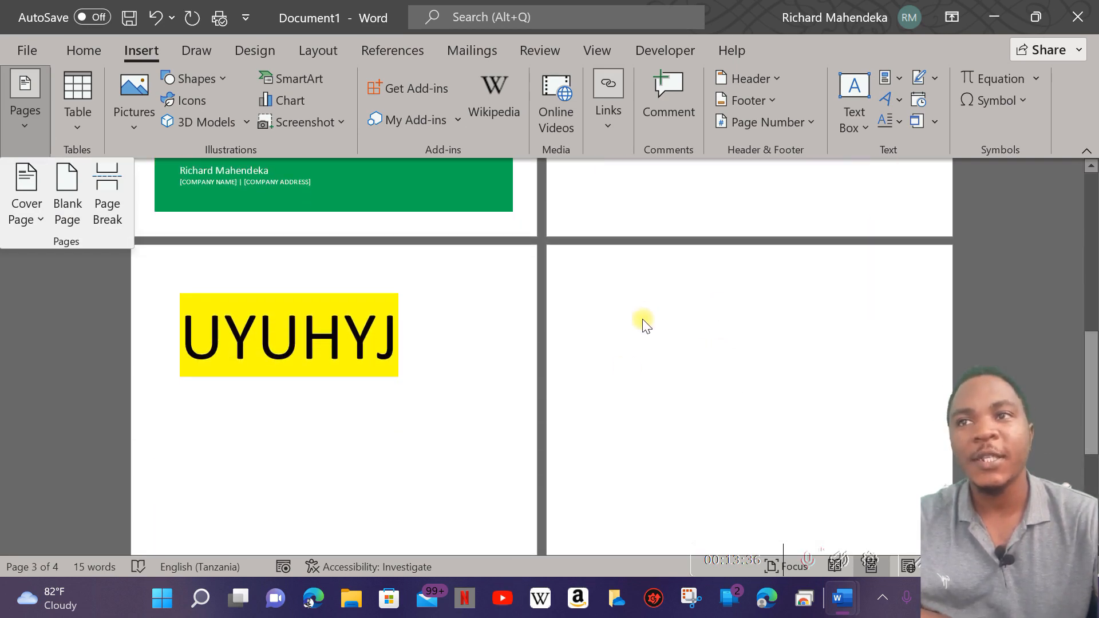
# Copy the highlighted text "UYUHYJ" from page three and paste it onto the blank page four.
pyautogui.click(290, 341)
pyautogui.moveTo(404, 338); pyautogui.dragTo(177, 327)
pyautogui.hotkey('ctrl', 'c')
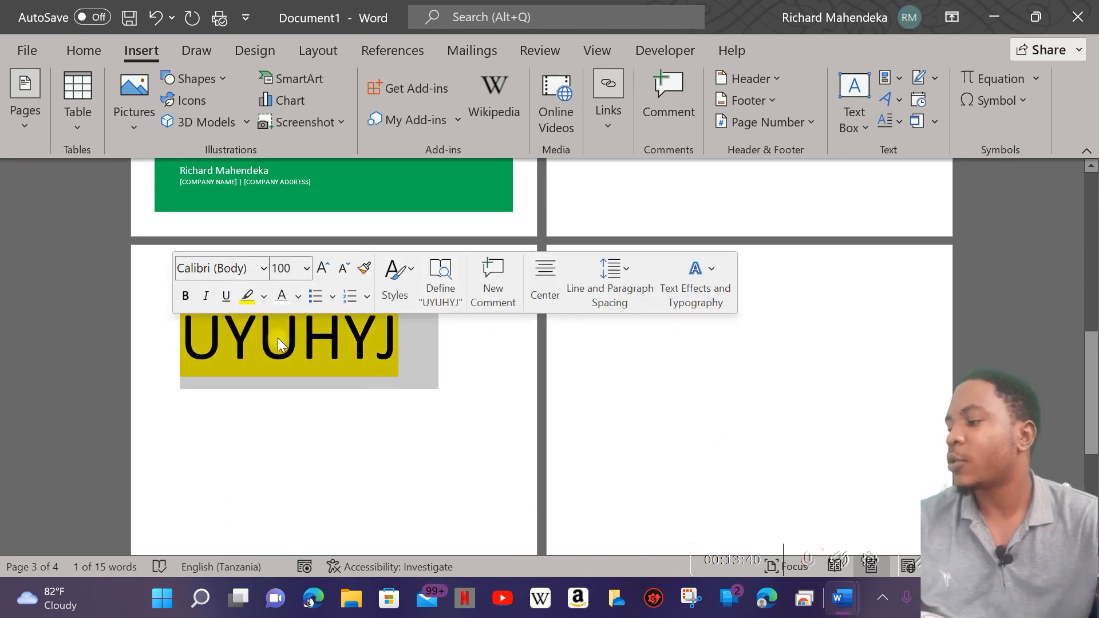
pyautogui.click(754, 345)
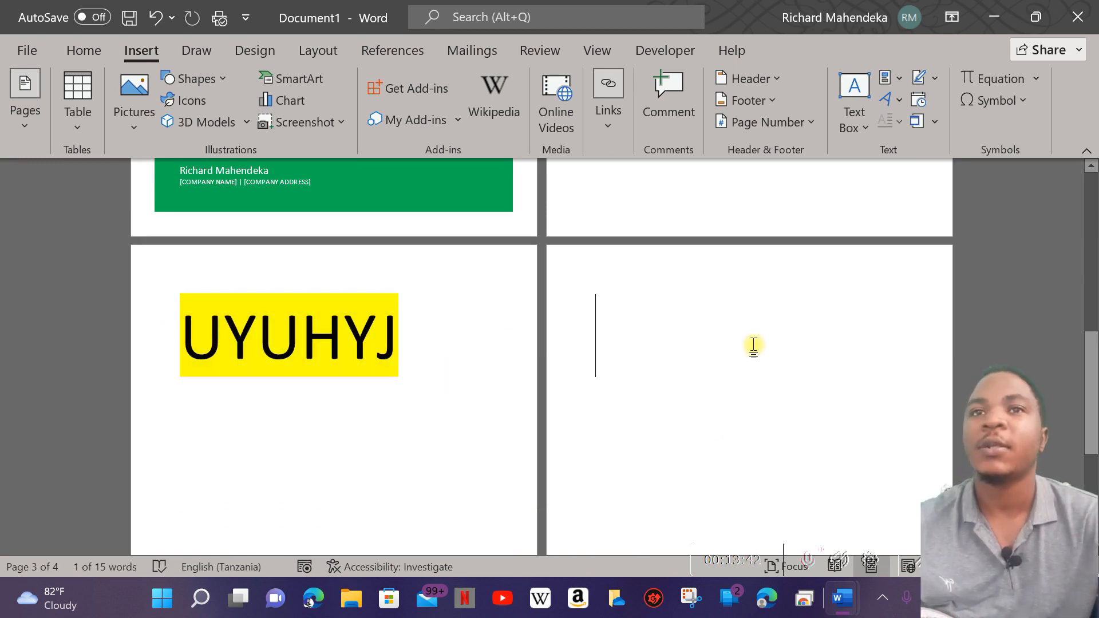
pyautogui.hotkey('ctrl', 'v')
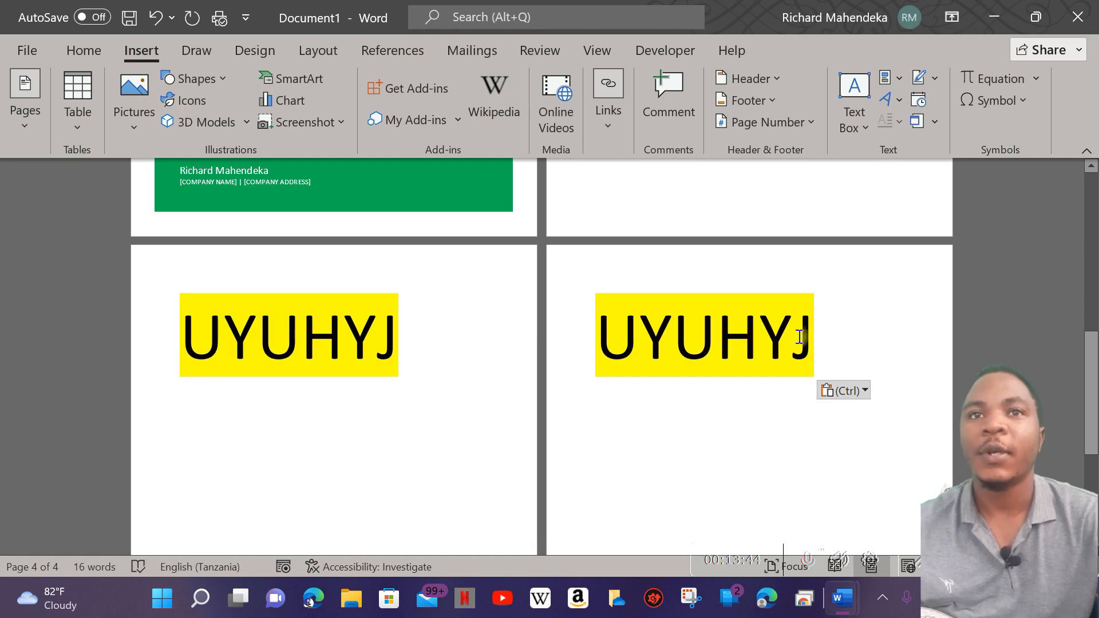
# Replace the pasted text on page four with "BLA" and start a new line below it.
pyautogui.moveTo(811, 337); pyautogui.dragTo(612, 339)
pyautogui.write('BL')
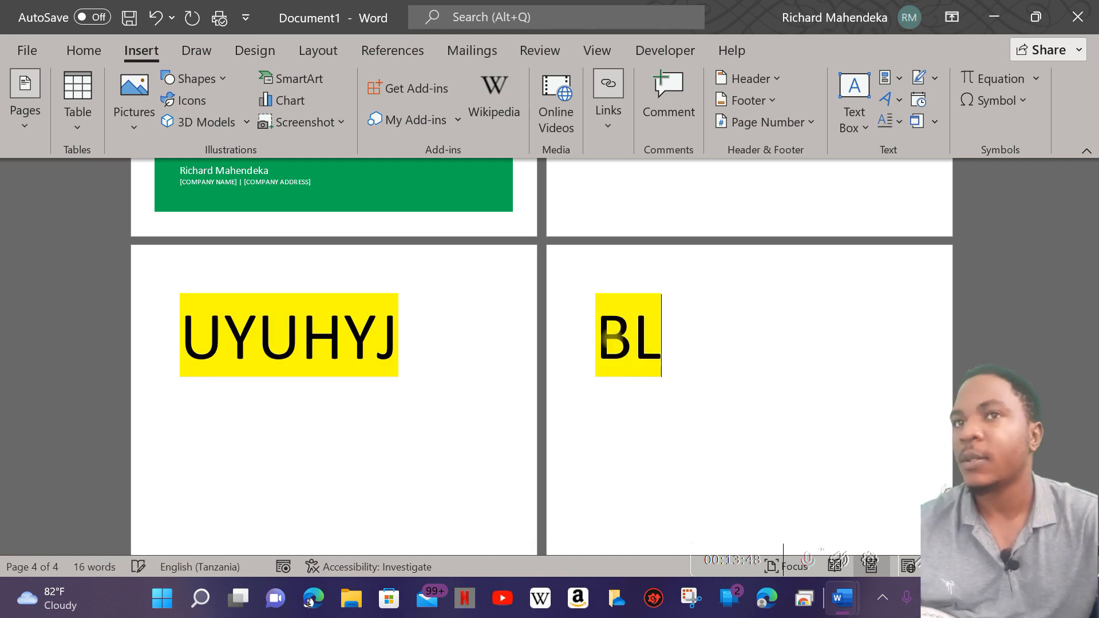
pyautogui.write('A')
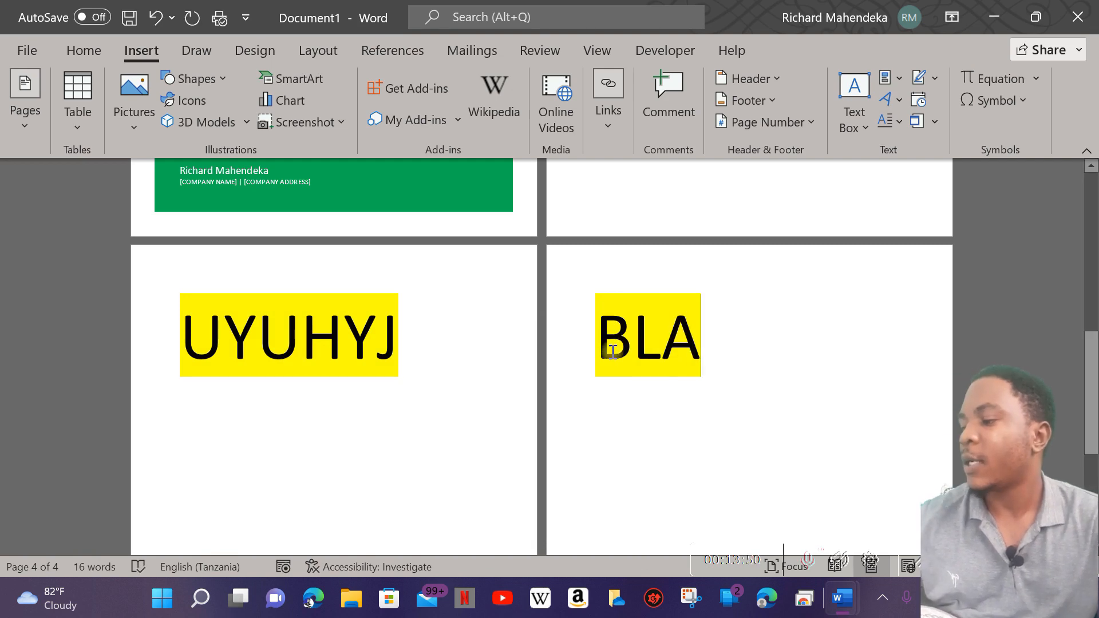
pyautogui.press('Return')
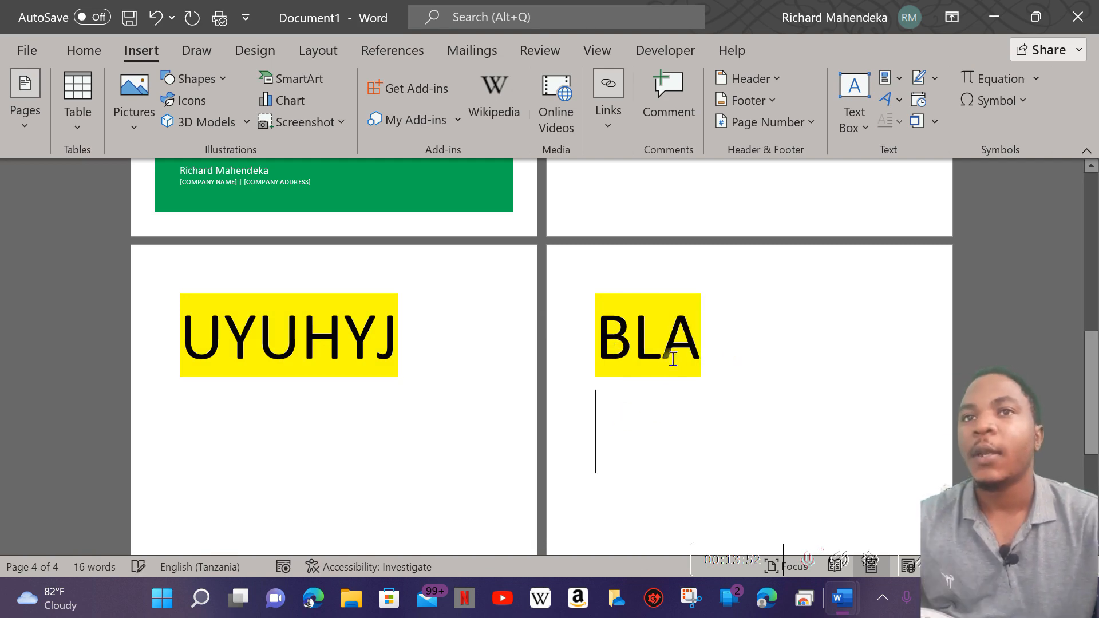
# Replace the text "UYUHYJ" on page three with "BREA".
pyautogui.moveTo(403, 337); pyautogui.dragTo(211, 339)
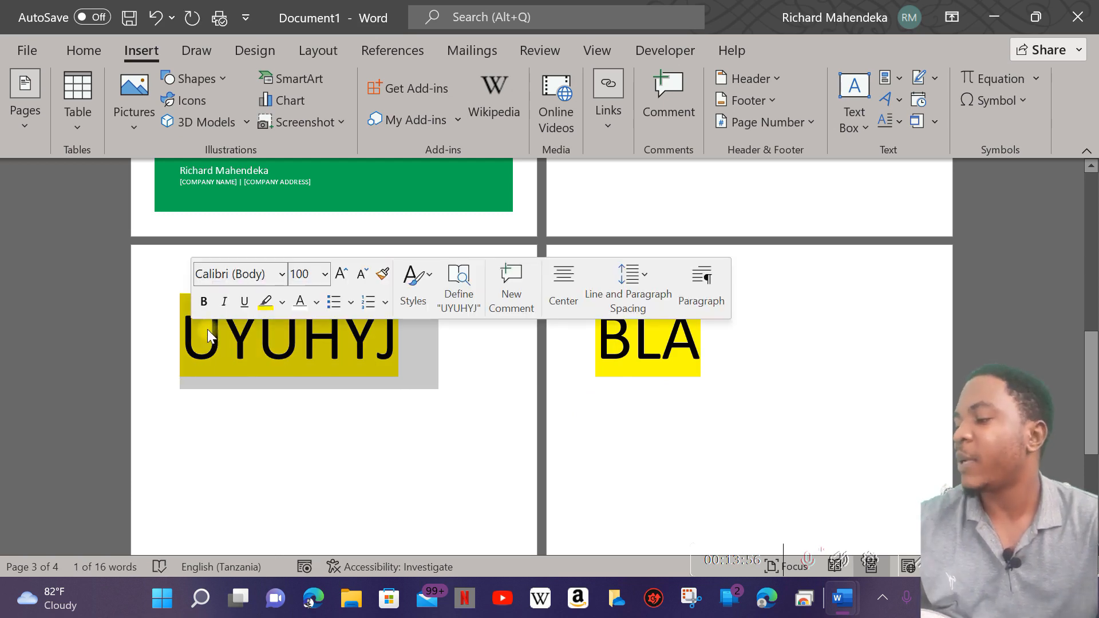
pyautogui.write('BREA')
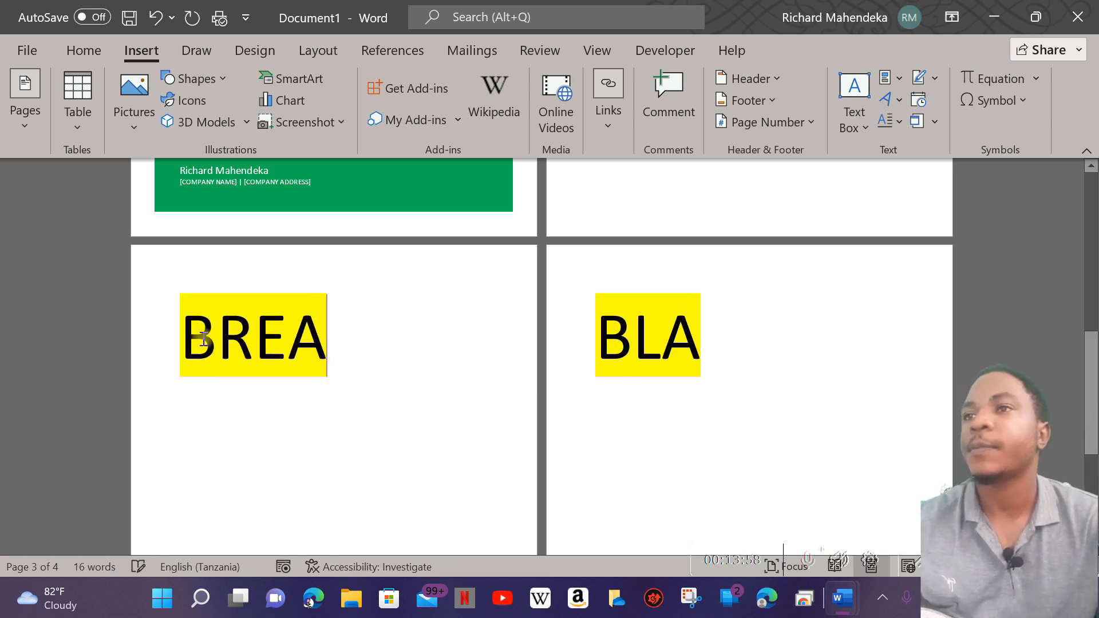
pyautogui.click(448, 451)
pyautogui.click(679, 362)
# Review the pages from the BREA and BLA labels back up to the cover page and the sample text.
pyautogui.scroll(2, 711, 336)
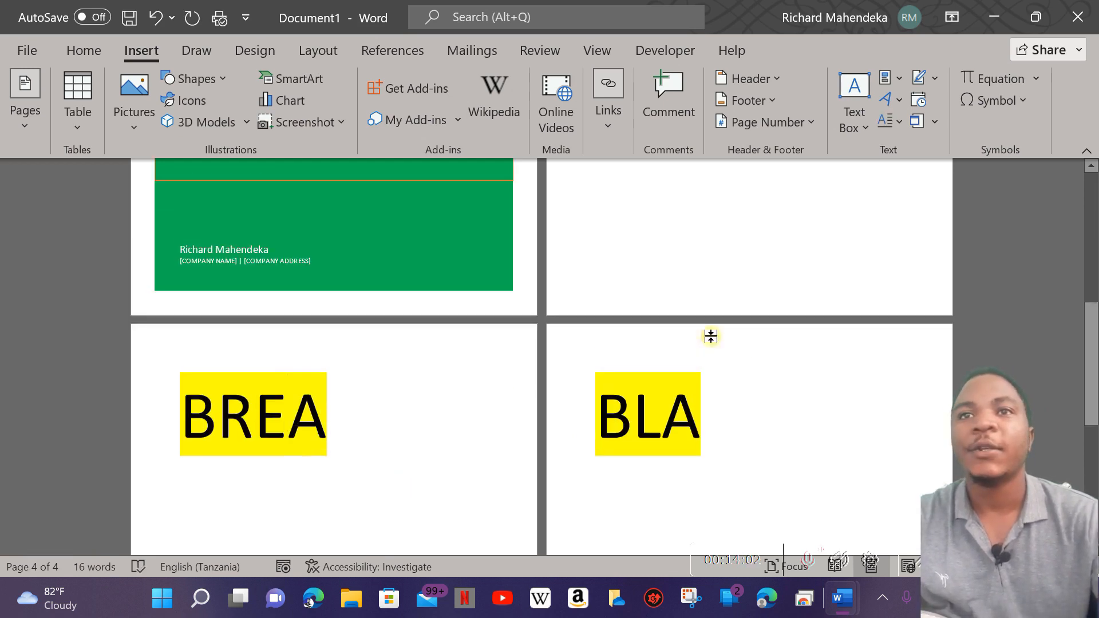
pyautogui.scroll(2, 711, 336)
pyautogui.click(418, 259)
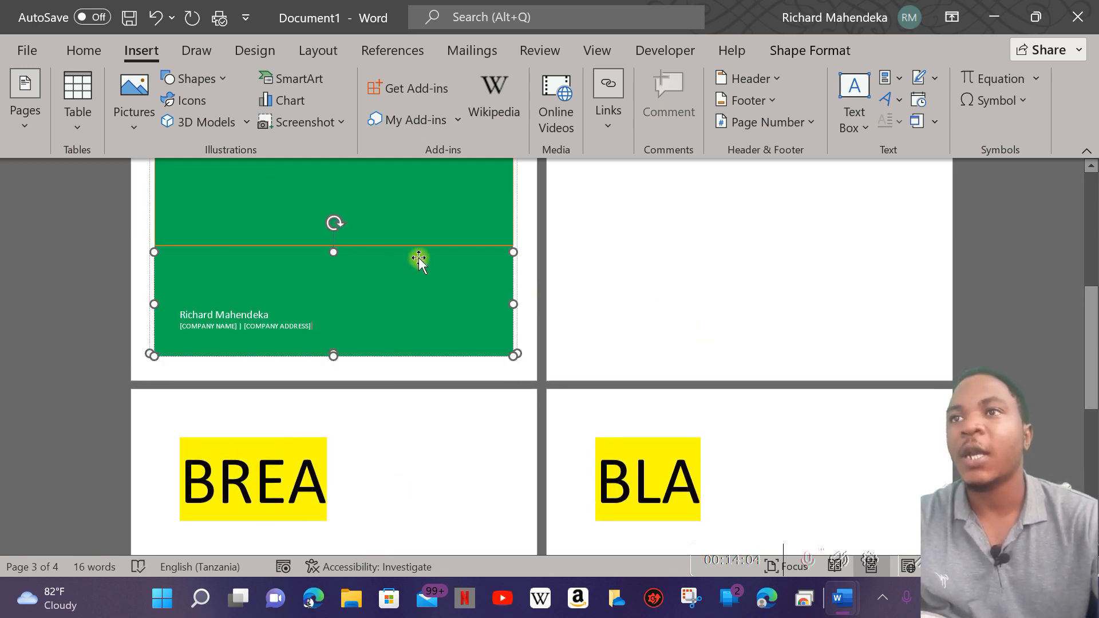
pyautogui.scroll(6, 419, 259)
pyautogui.scroll(-2, 750, 426)
pyautogui.scroll(5, 750, 426)
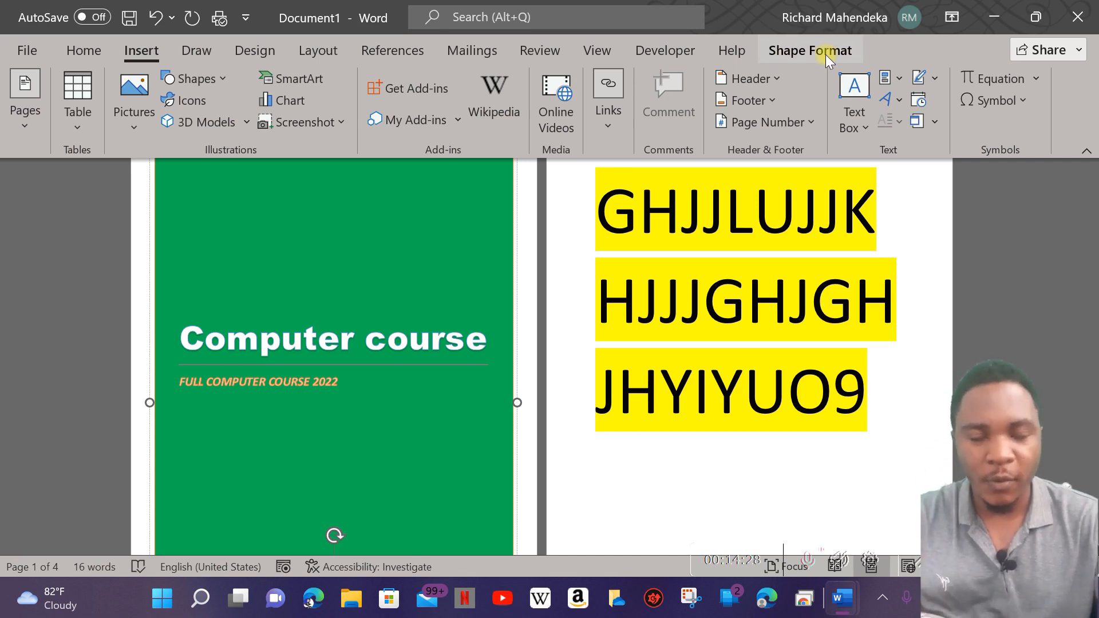
pyautogui.click(935, 256)
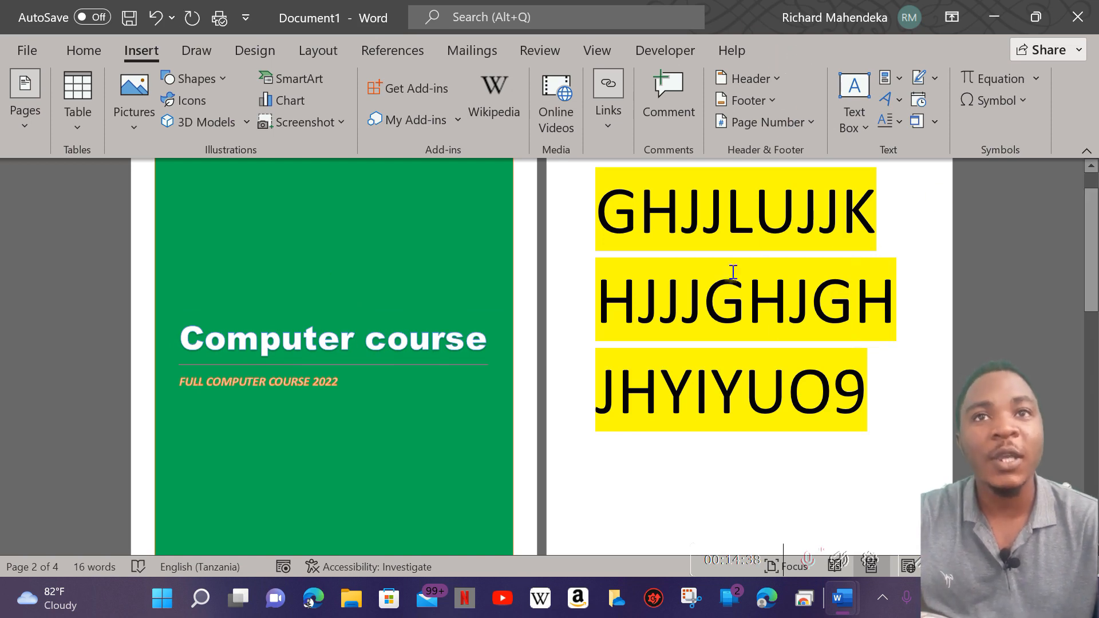
pyautogui.scroll(1, 802, 354)
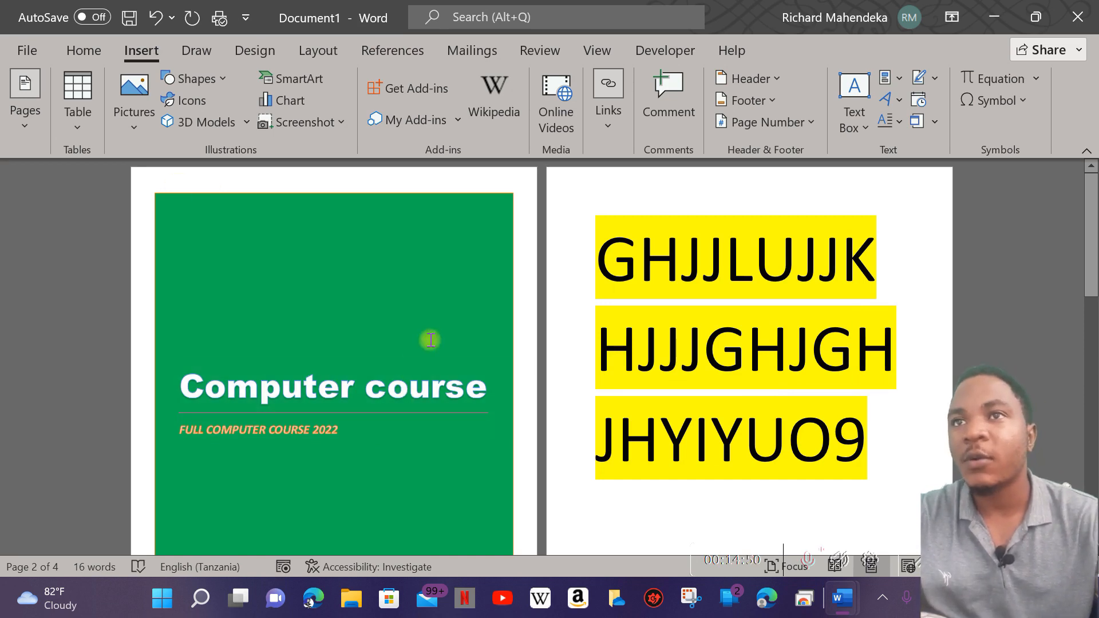
# Select the green title shape on the cover page and show its shape formatting options.
pyautogui.click(298, 280)
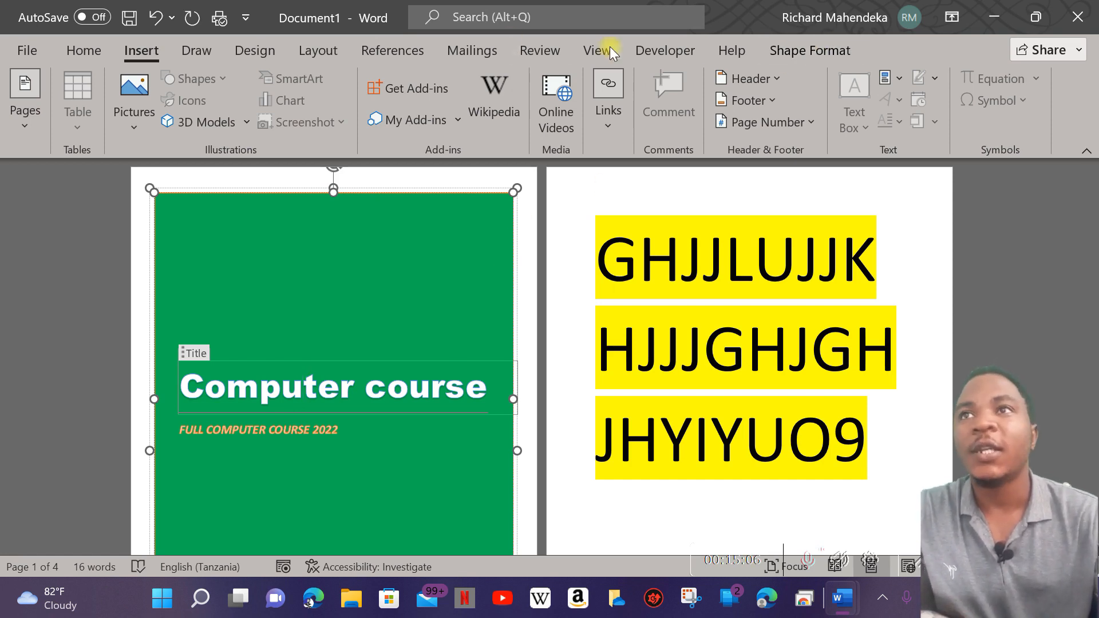
pyautogui.click(807, 49)
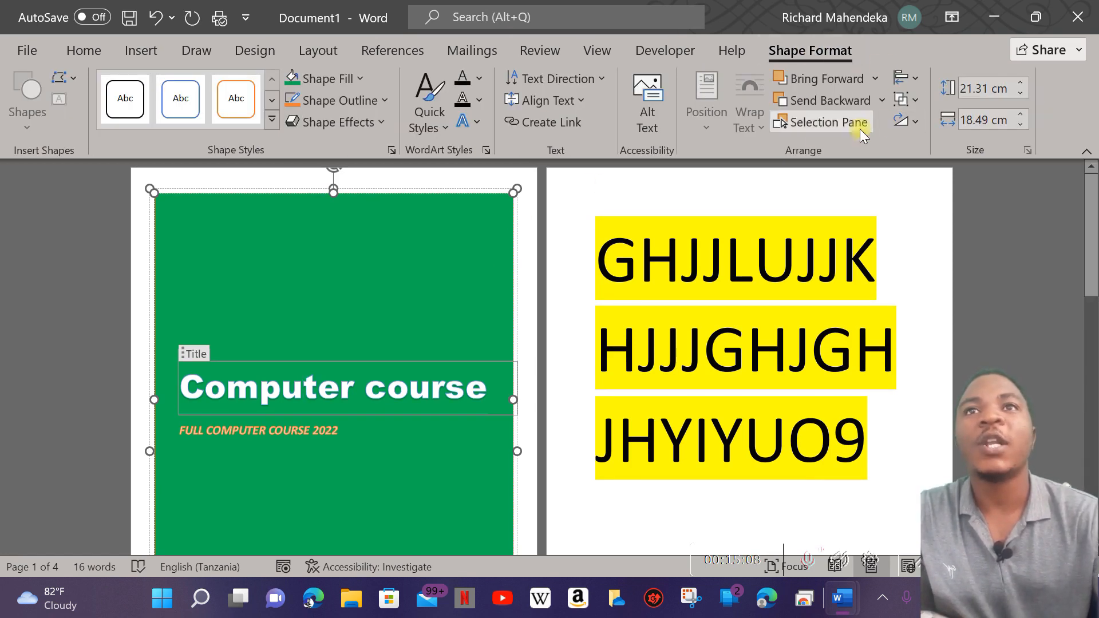